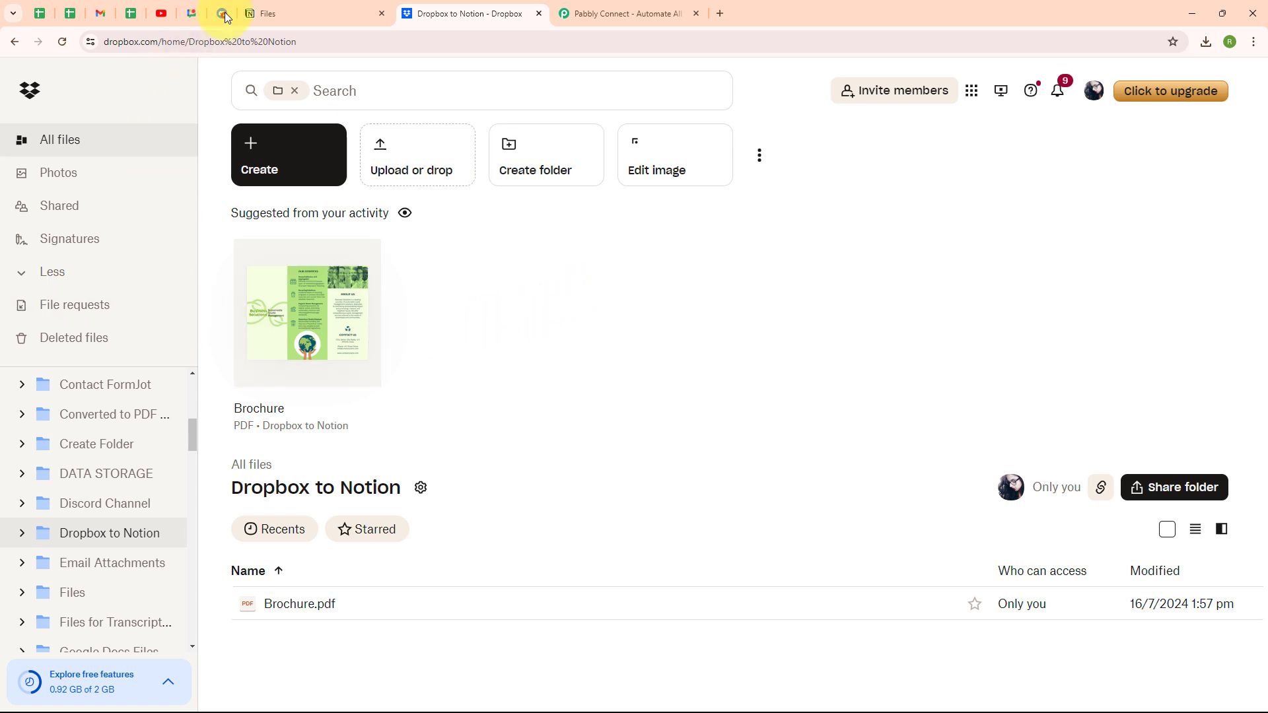
- Review the Files database in Notion and the Pabbly Connect website's landing page
click(274, 8)
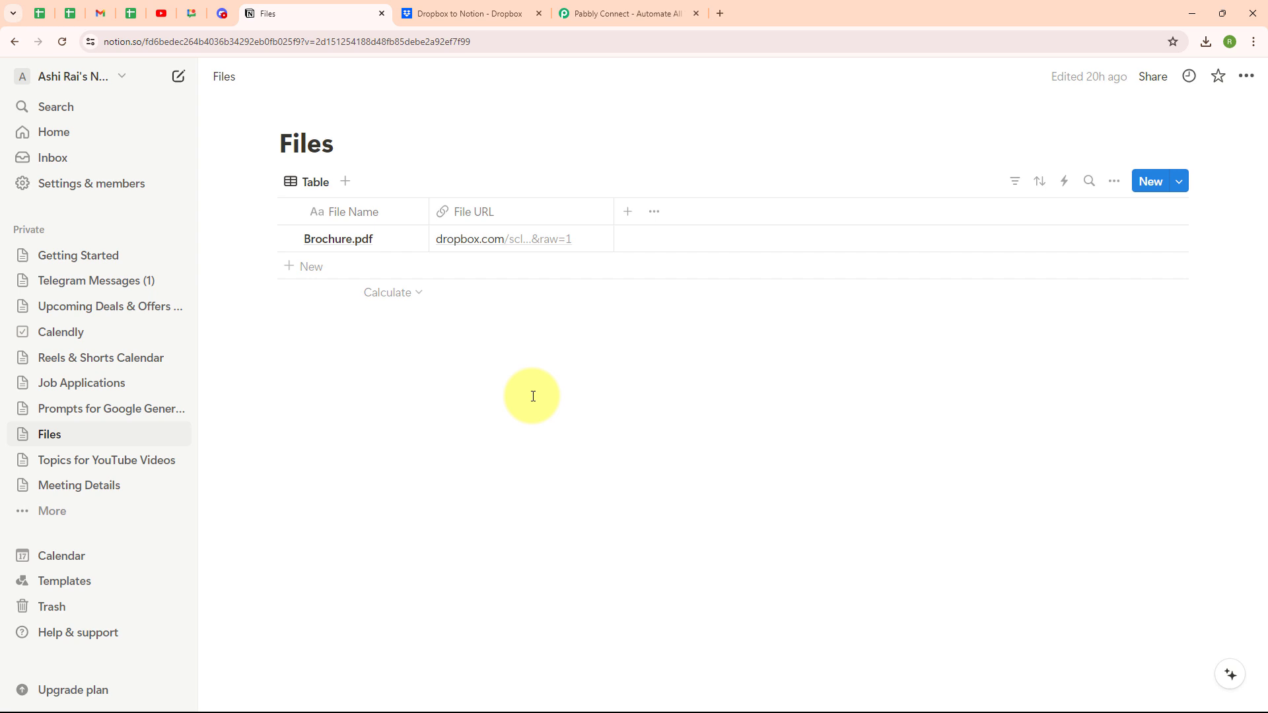
click(638, 13)
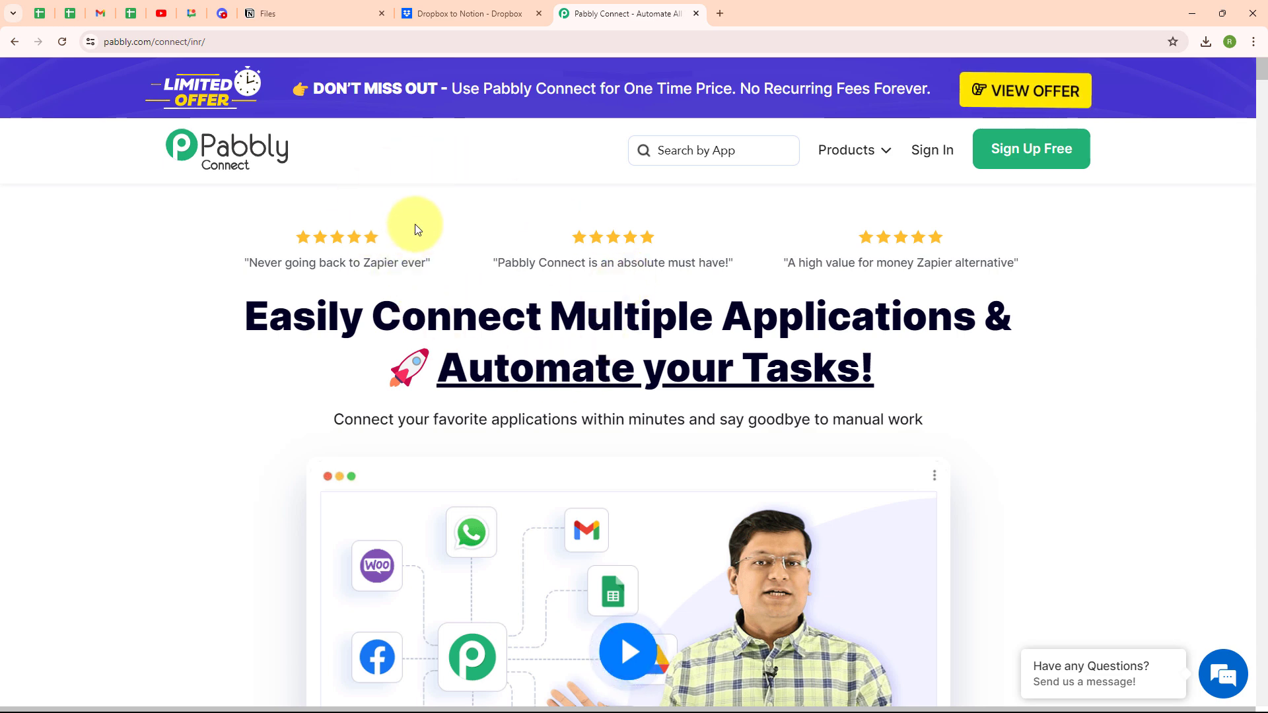
click(107, 41)
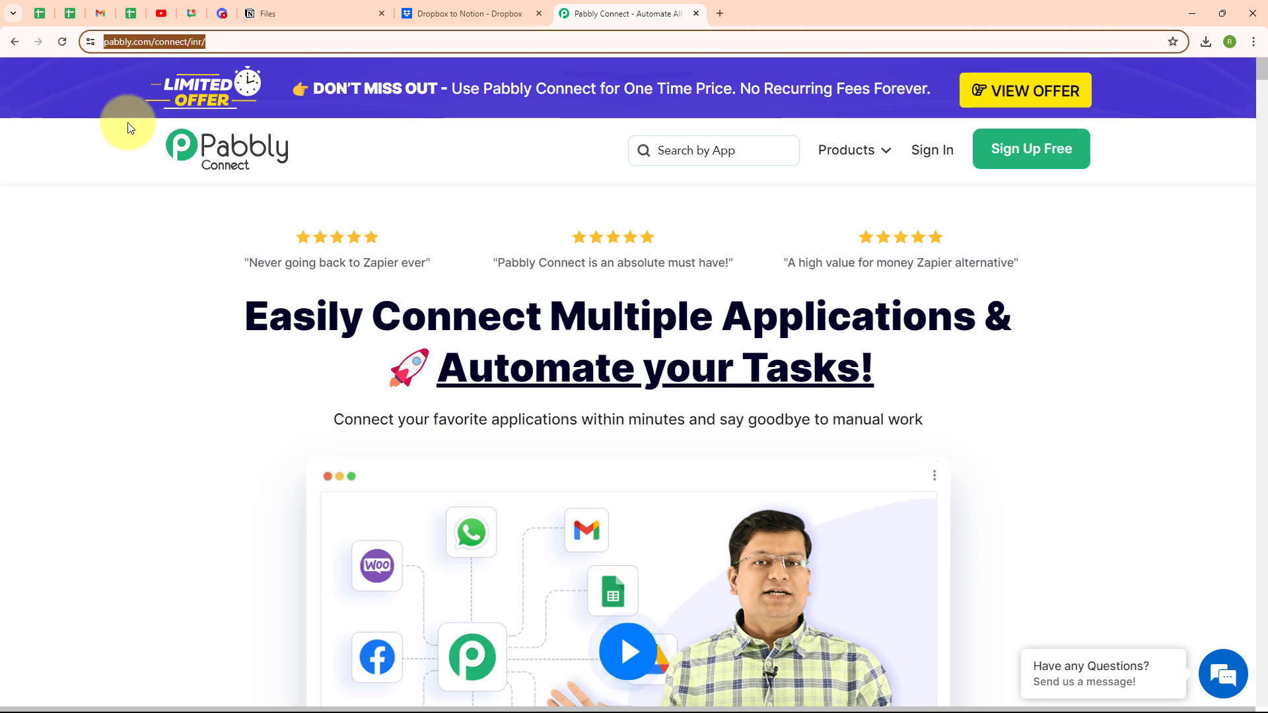
click(150, 221)
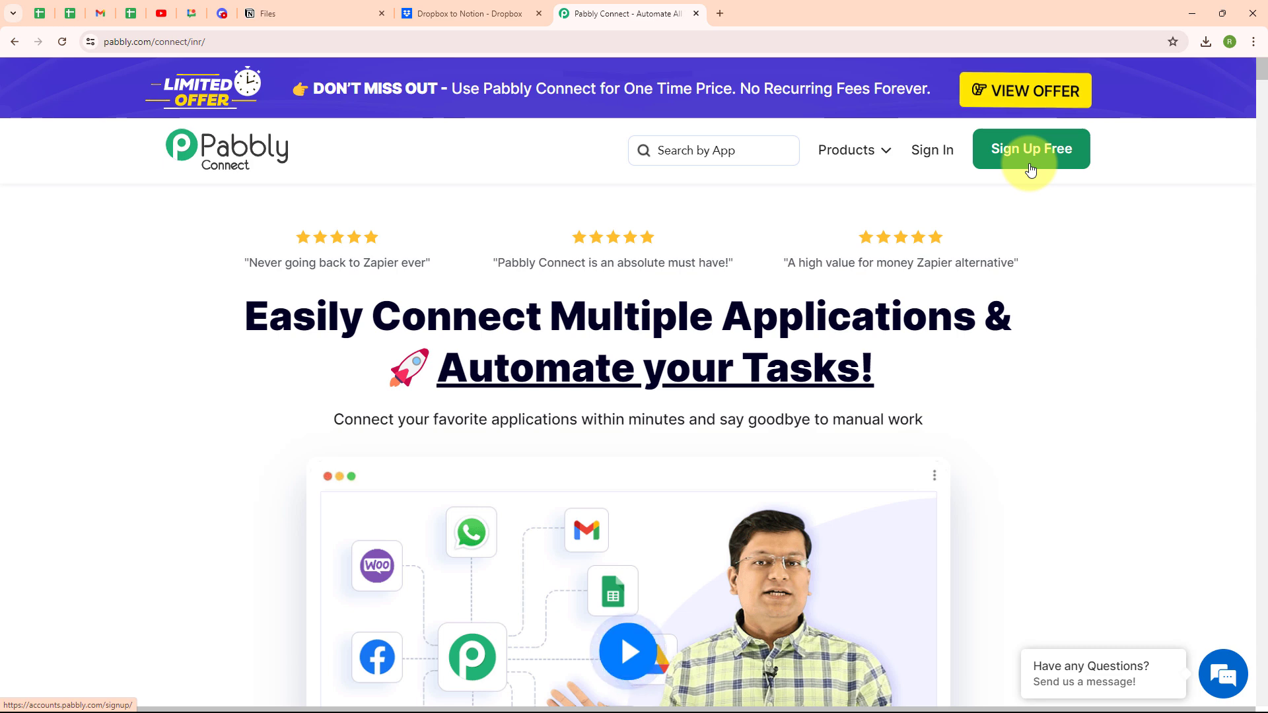
- Sign in to Pabbly and access Pabbly Connect from the list of all Pabbly apps
click(918, 151)
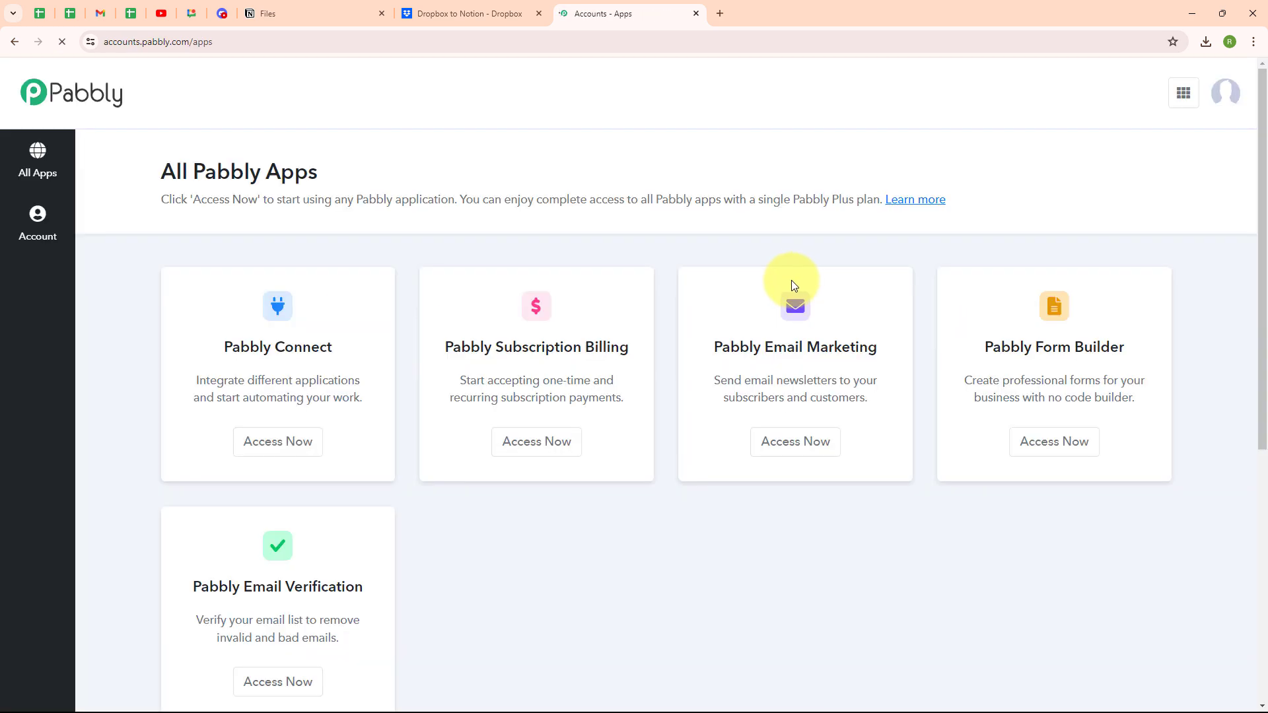
drag(169, 175, 338, 179)
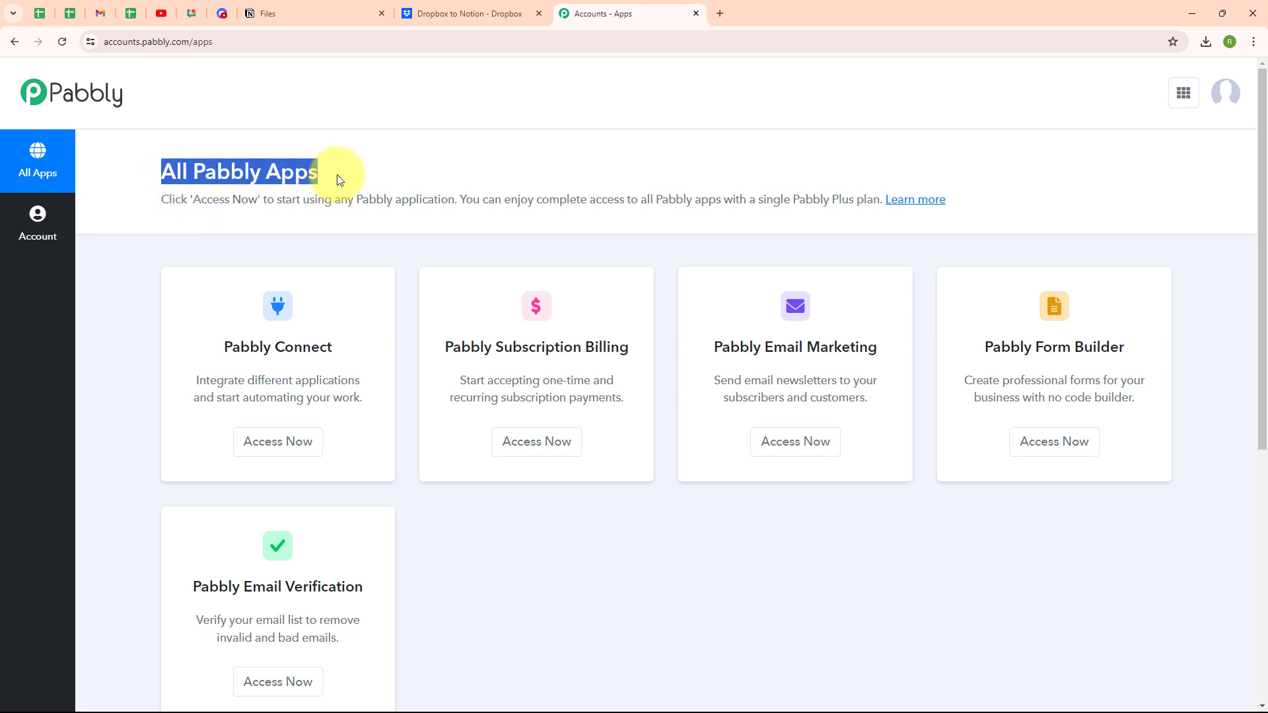
click(414, 165)
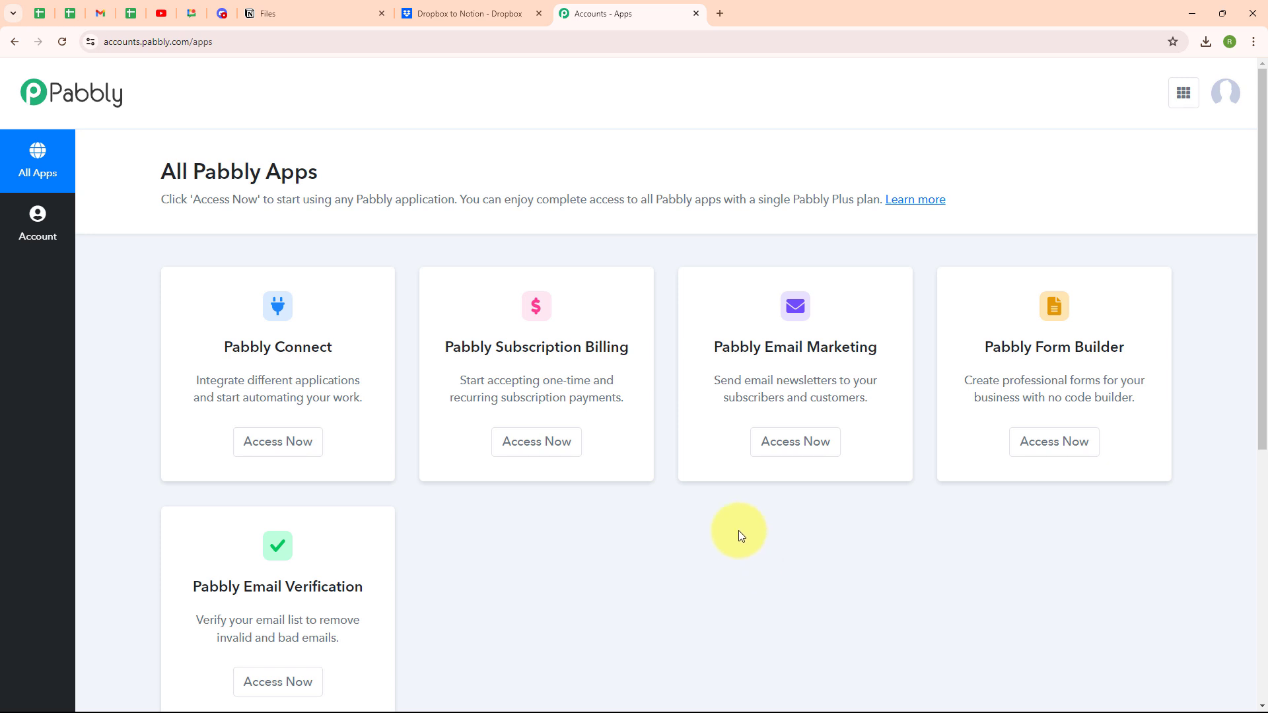
click(305, 447)
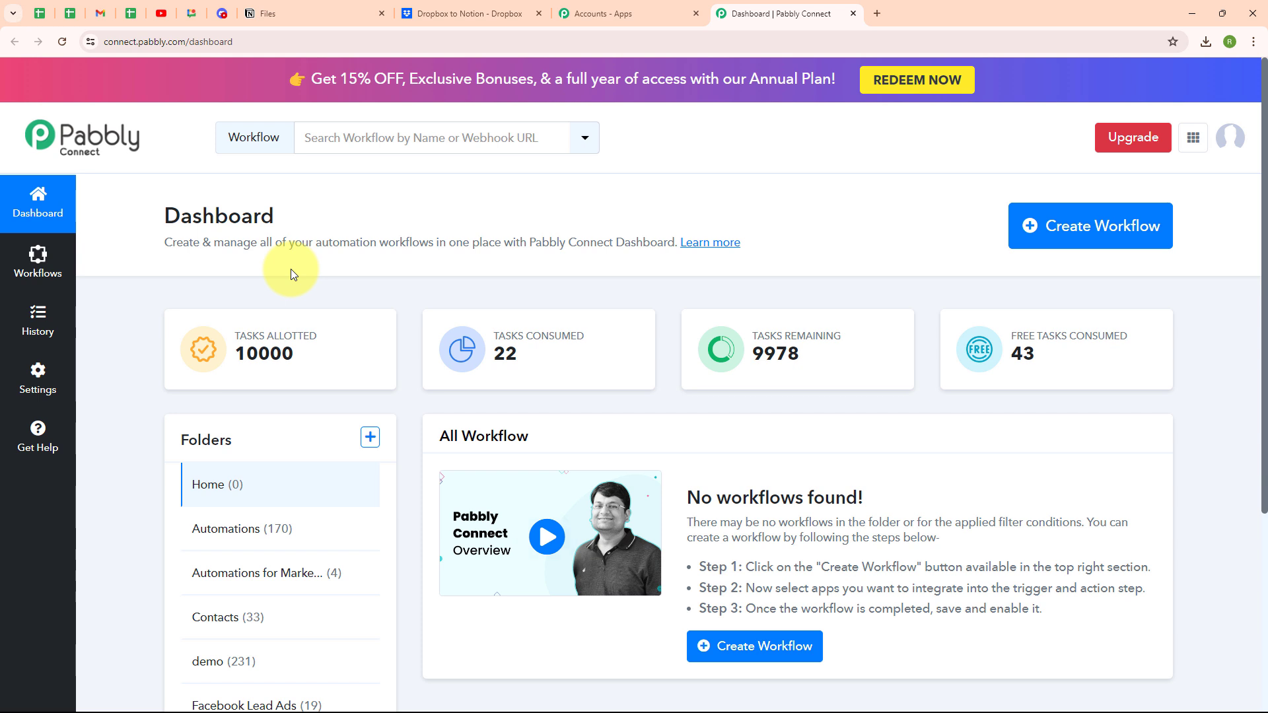
- Start a new workflow named "Add New Files from Dropbox to Notion Database" and select the Automations folder for it
click(1049, 245)
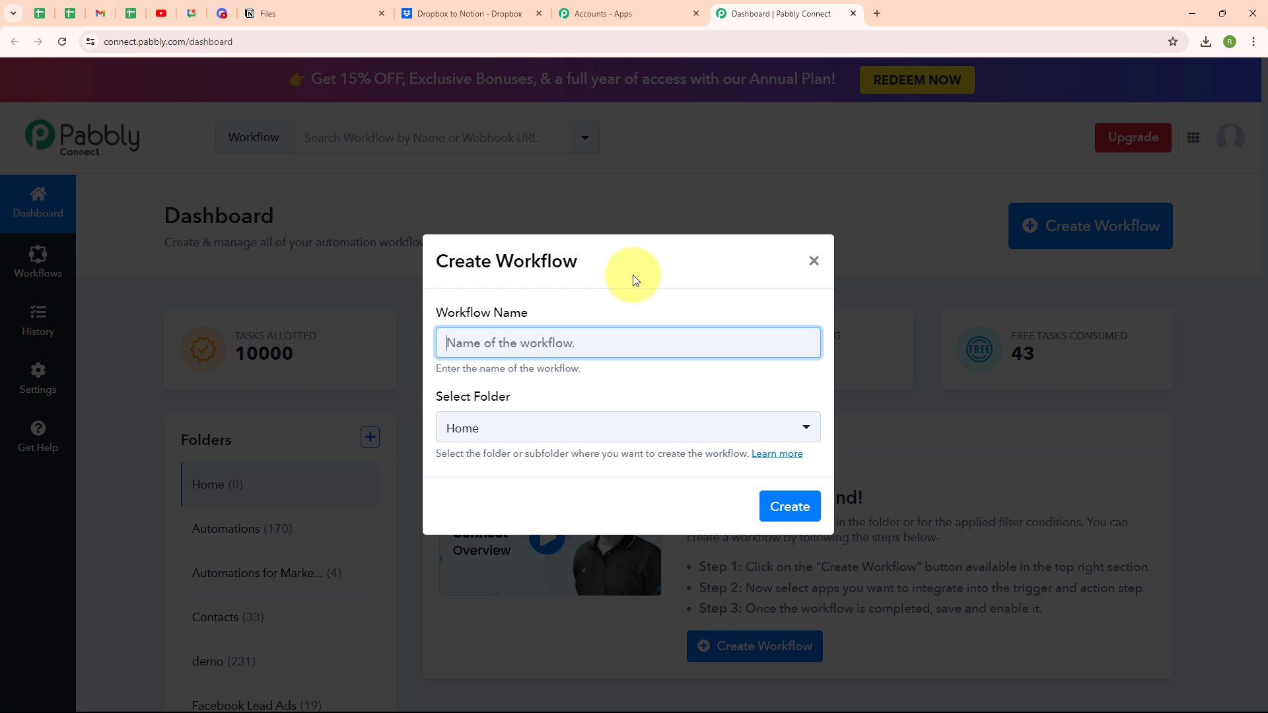
text(Add New Files from Dropbox to Notion Database)
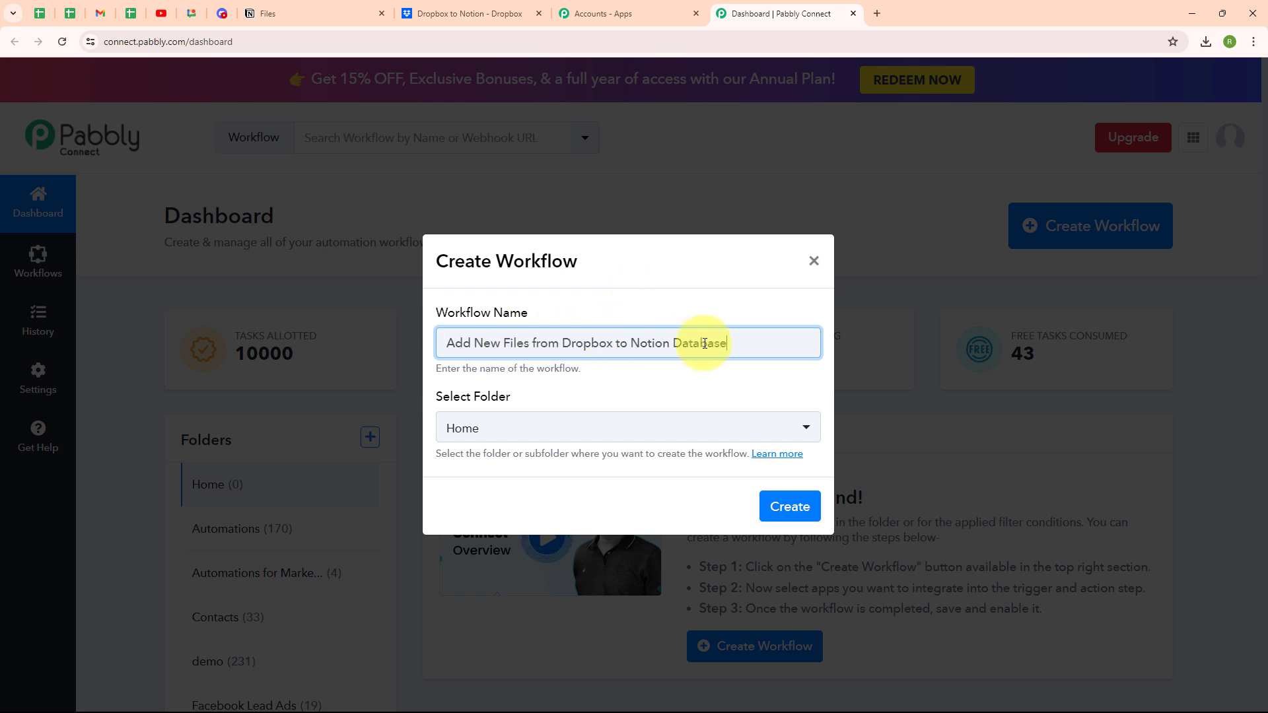
click(556, 430)
click(556, 196)
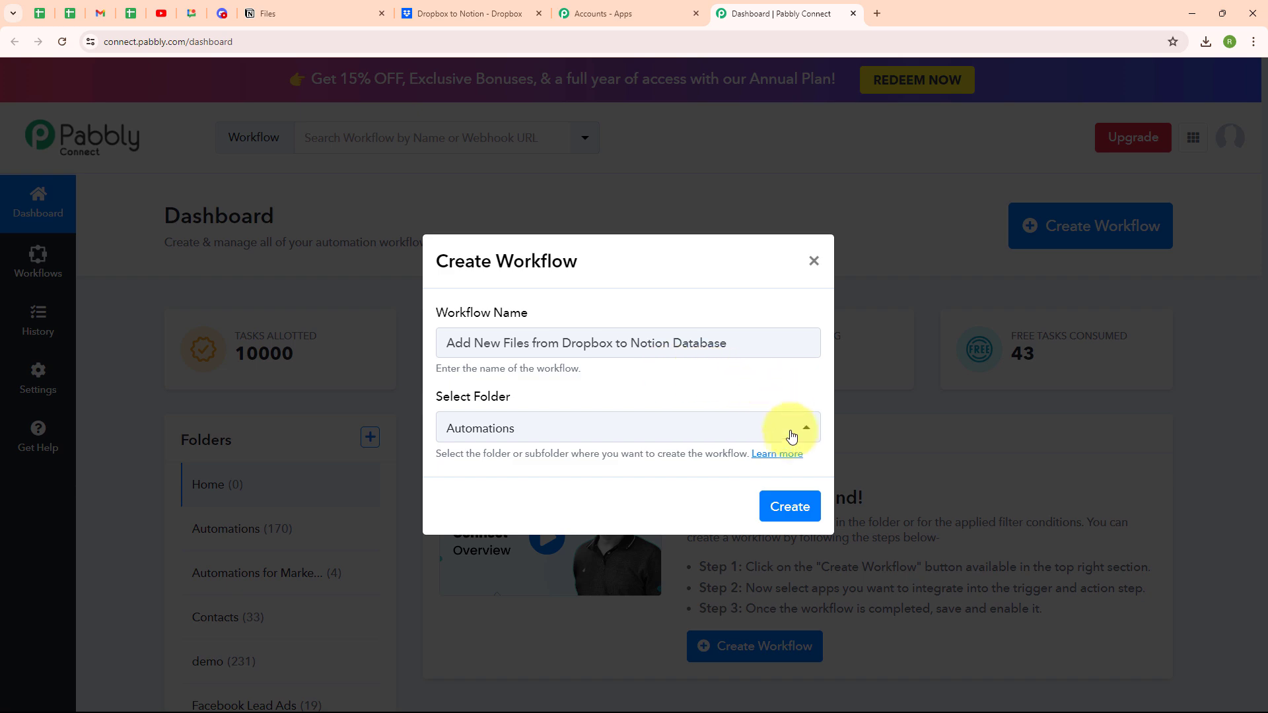
- Look through the Pabbly forum article about folders and close it
click(784, 458)
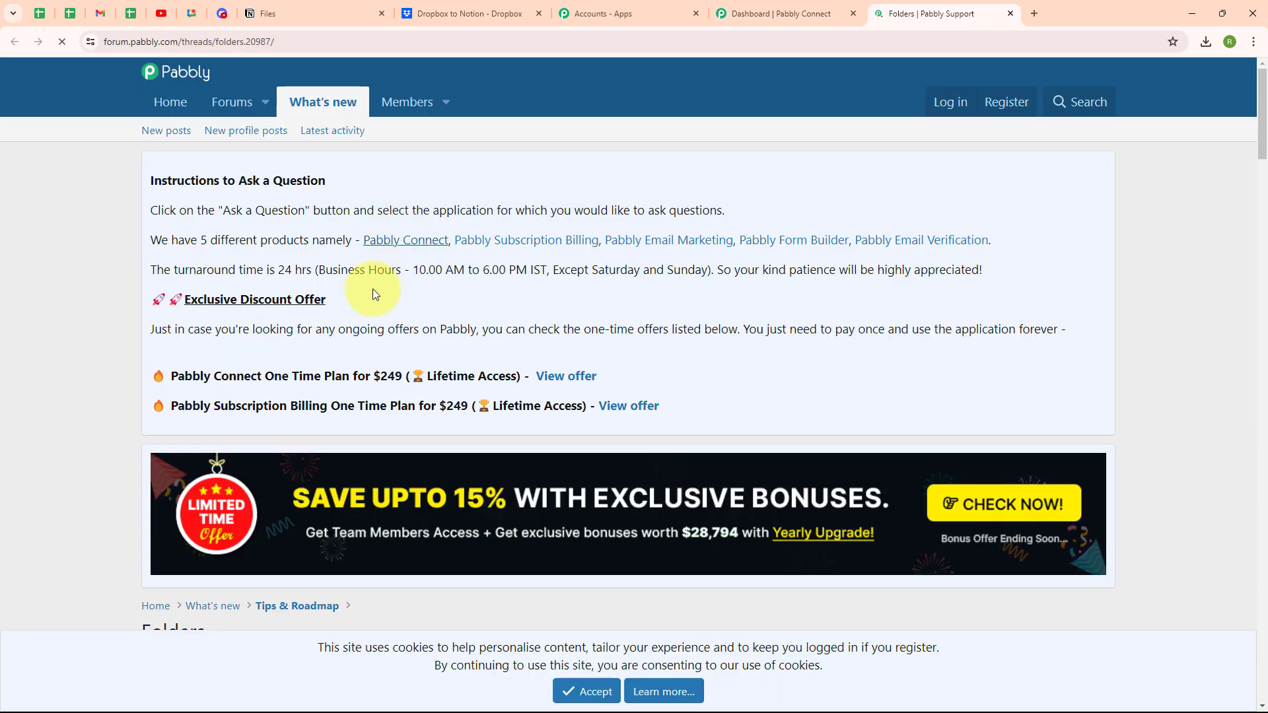
scroll(798, 439, down, 6)
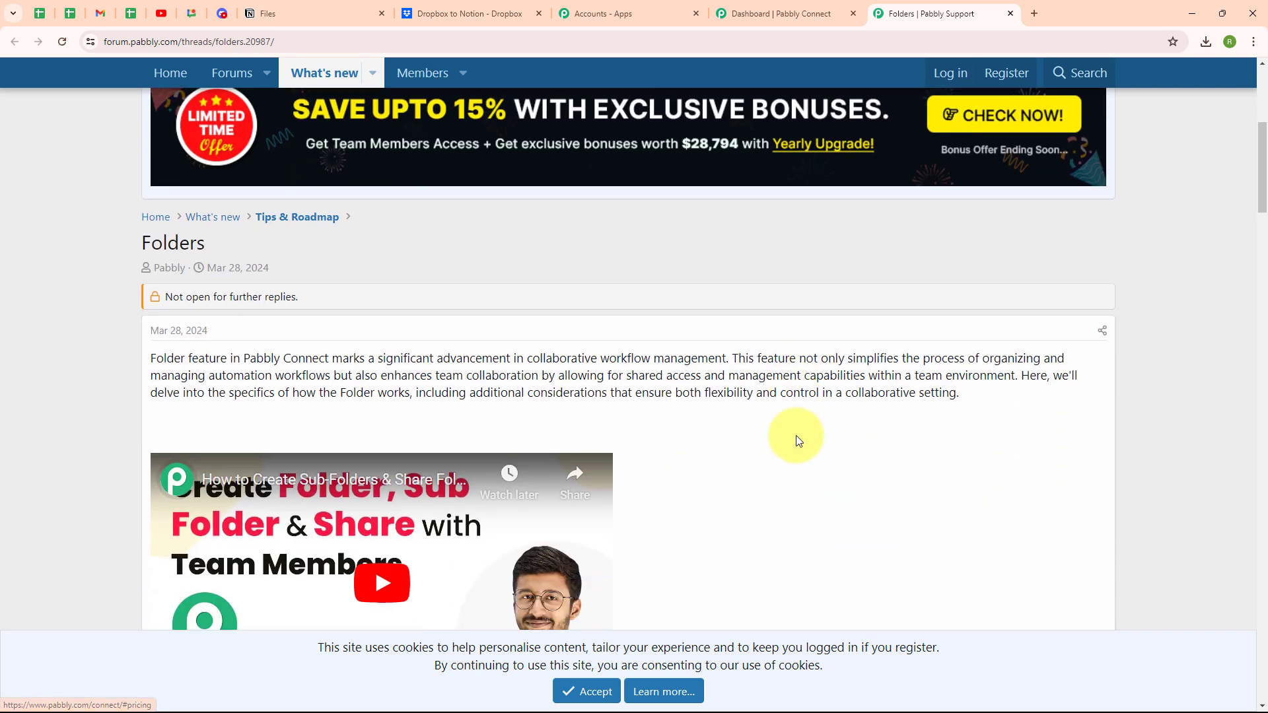
scroll(797, 439, down, 2)
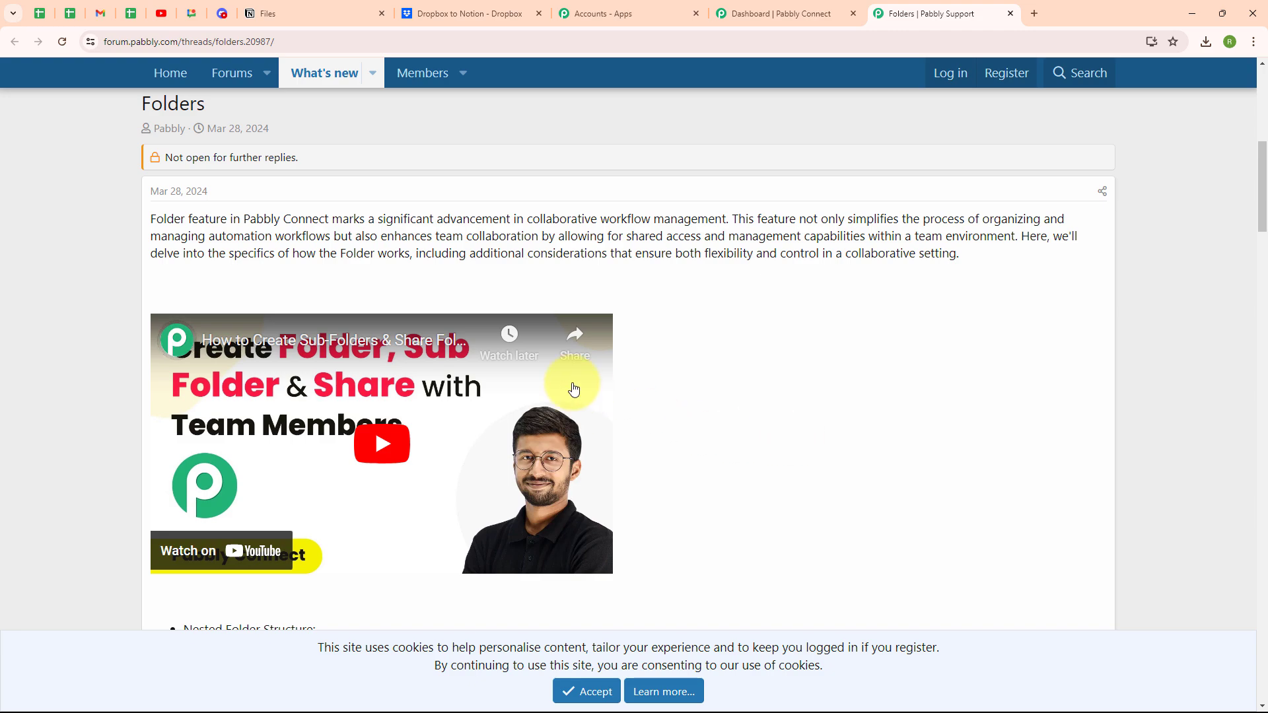
click(1009, 14)
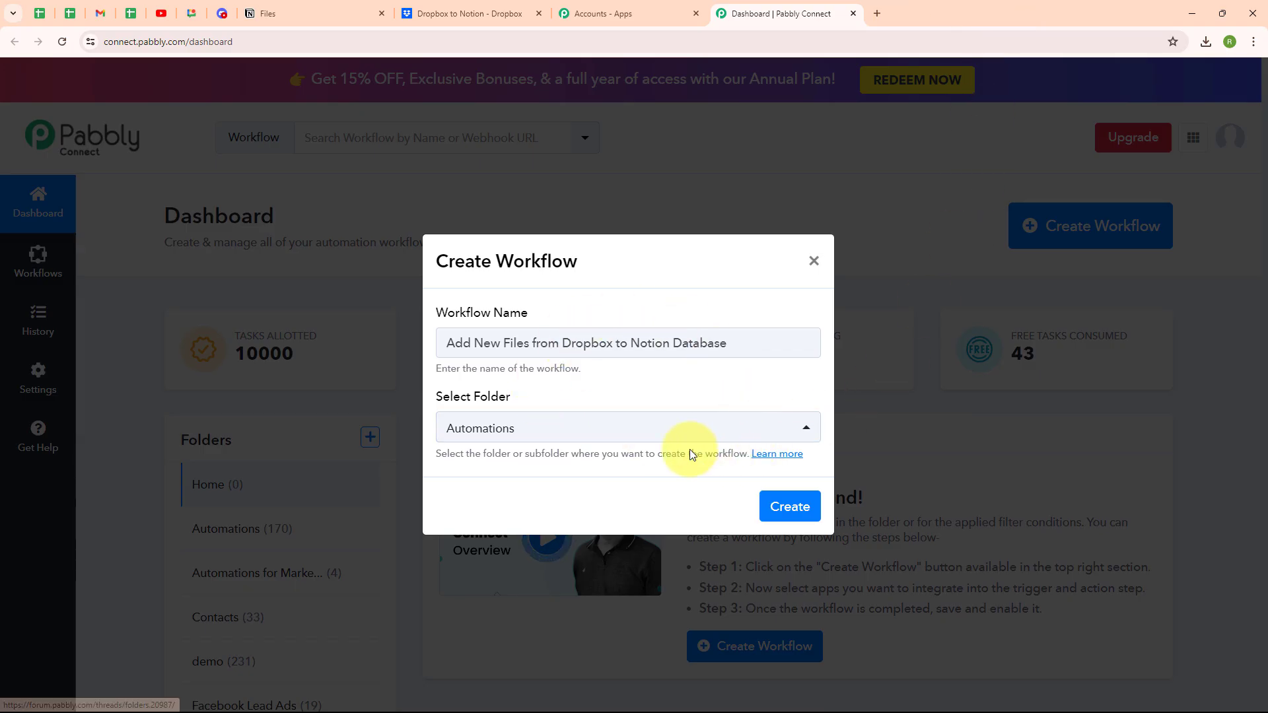
- Create the workflow and collapse its trigger section to show both the trigger and action steps
click(791, 522)
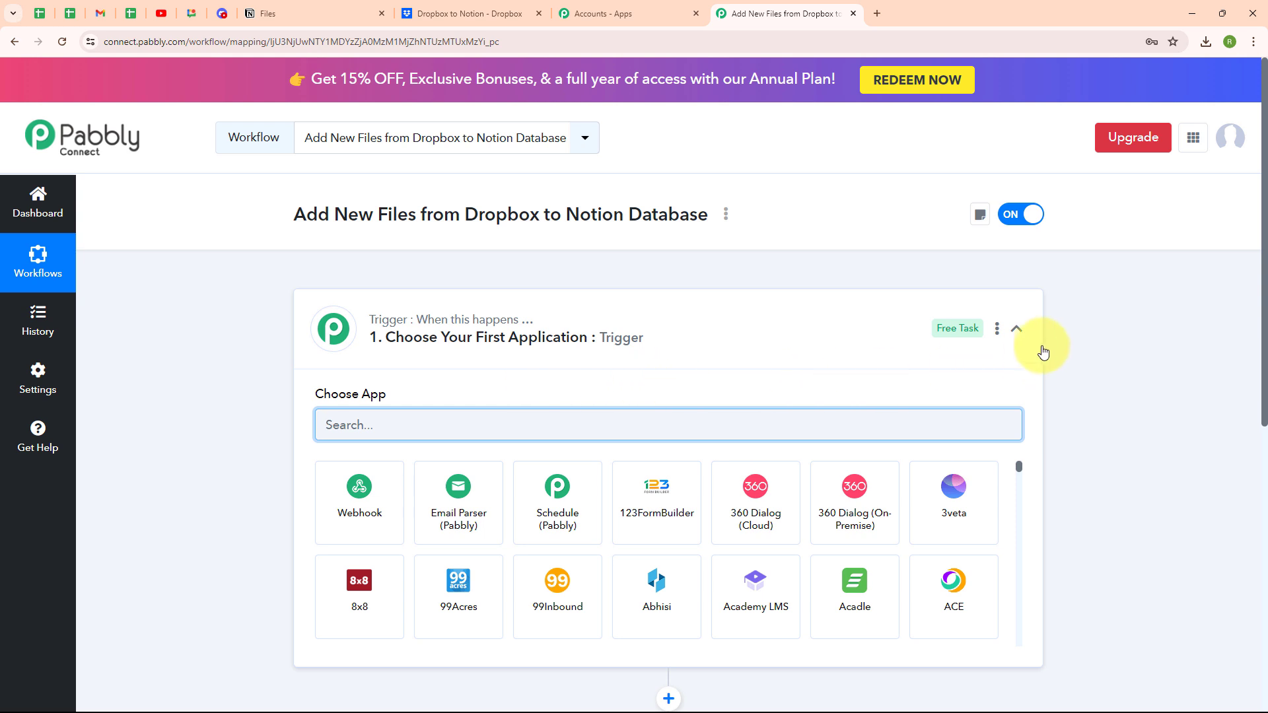
click(1017, 330)
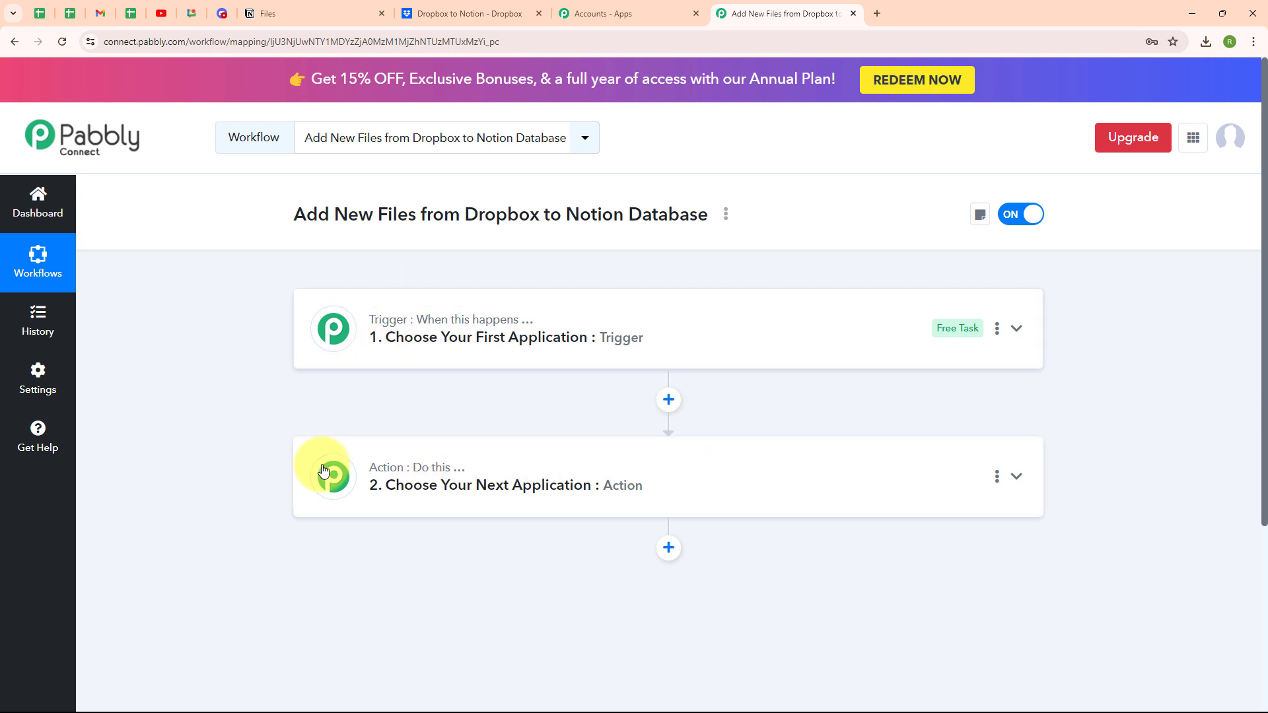
mouse_move(408, 475)
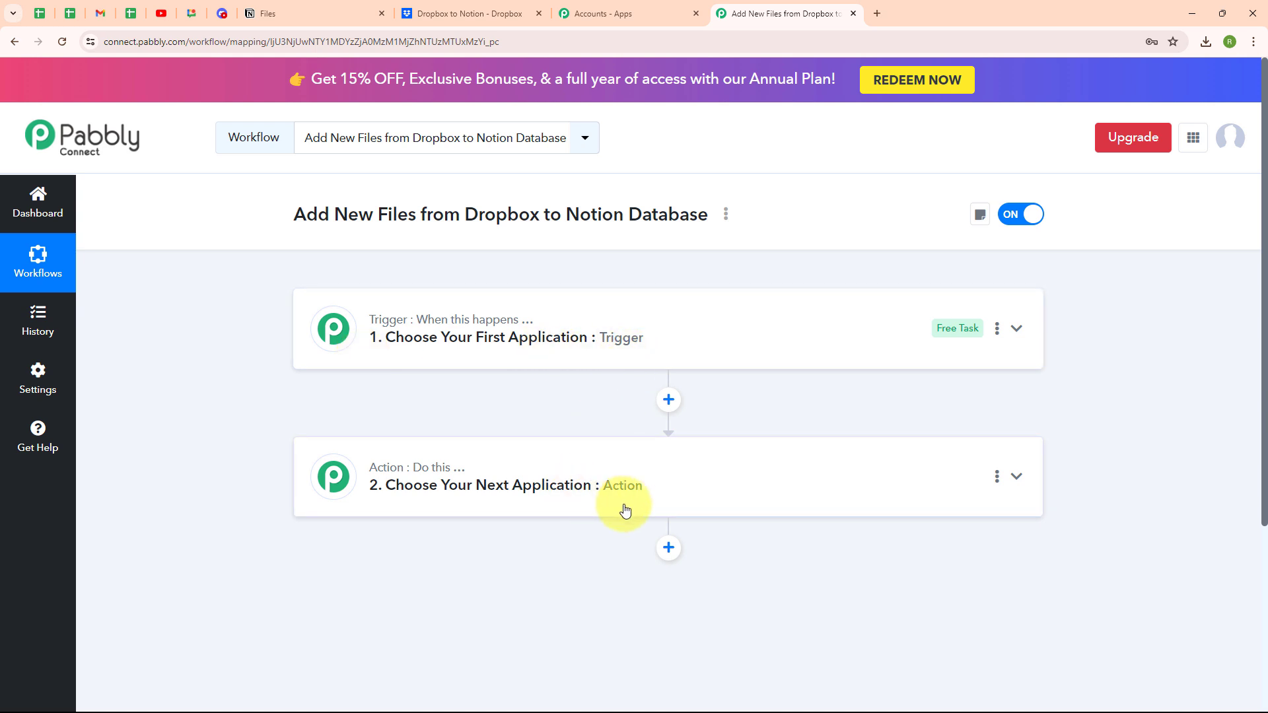
- Set the workflow's trigger application to Dropbox with New File as the trigger event
click(1029, 339)
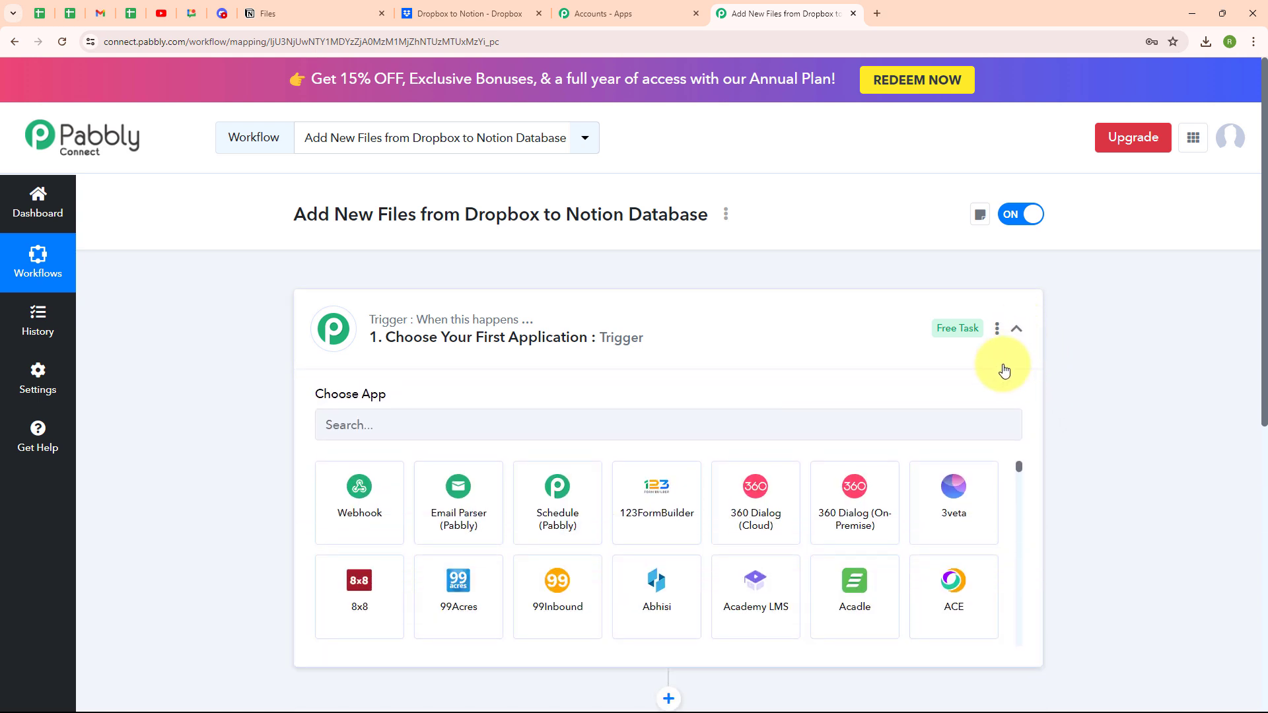
click(393, 420)
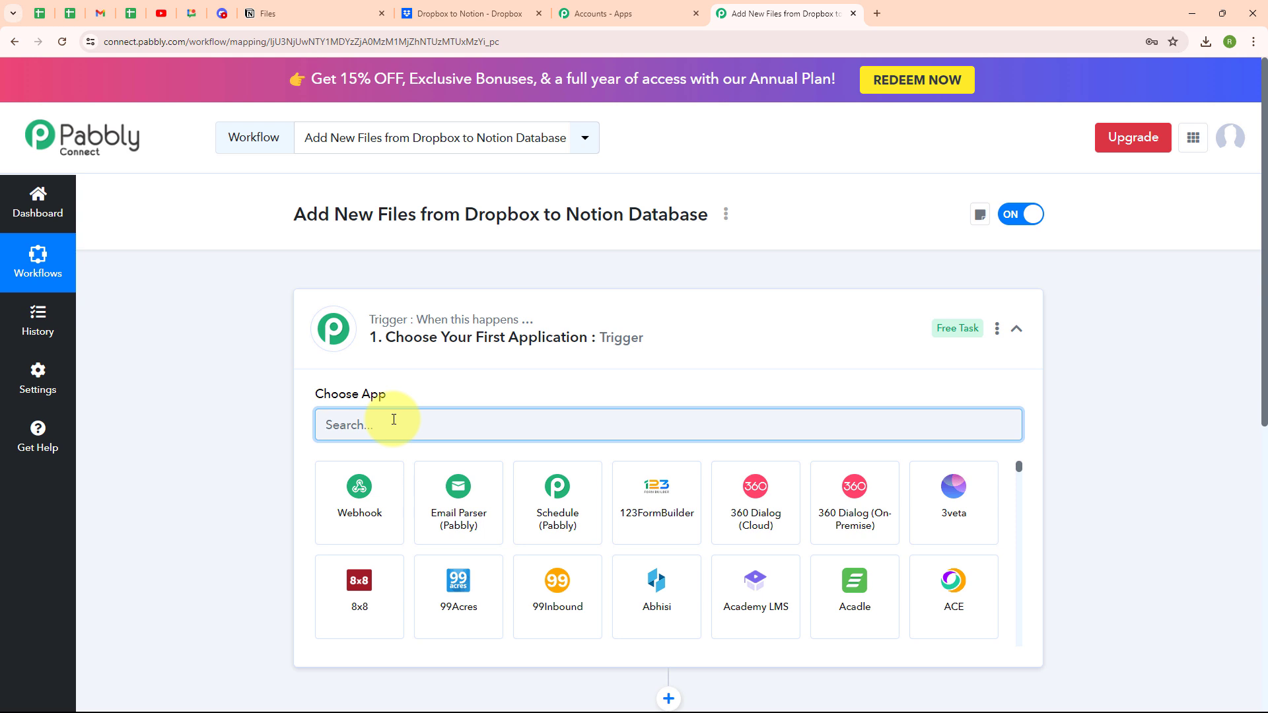
text(drop)
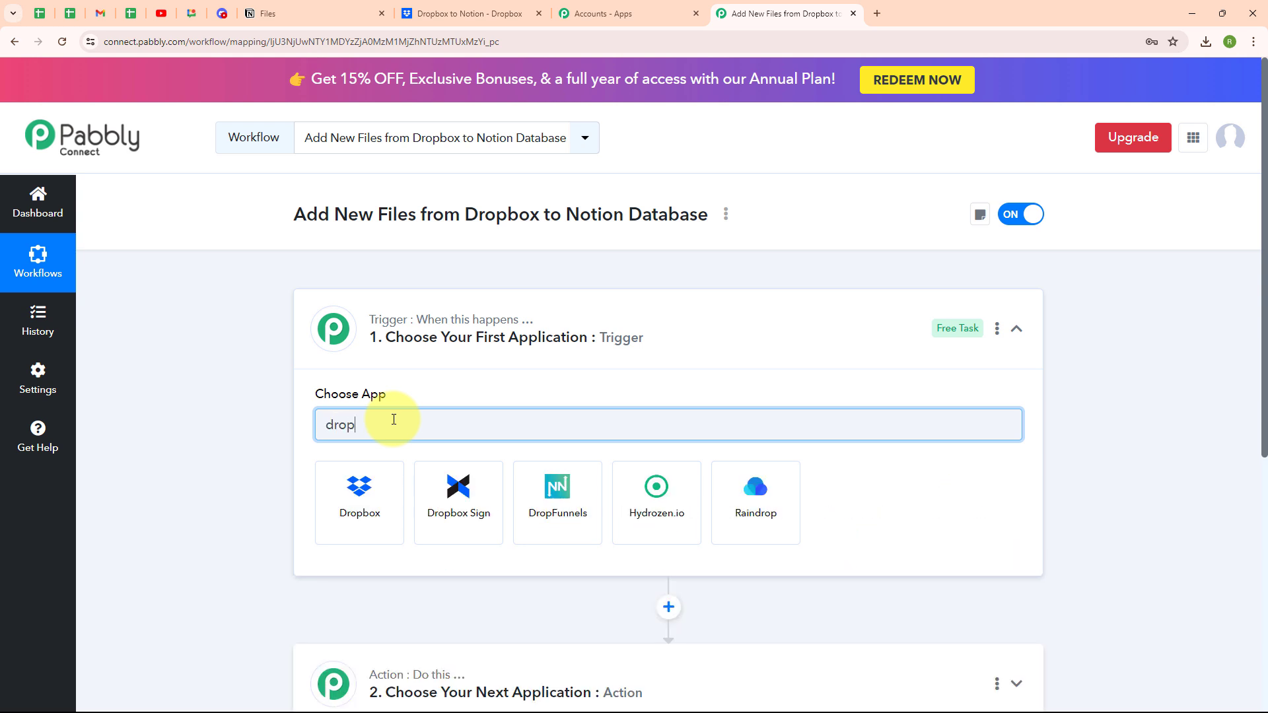
click(365, 496)
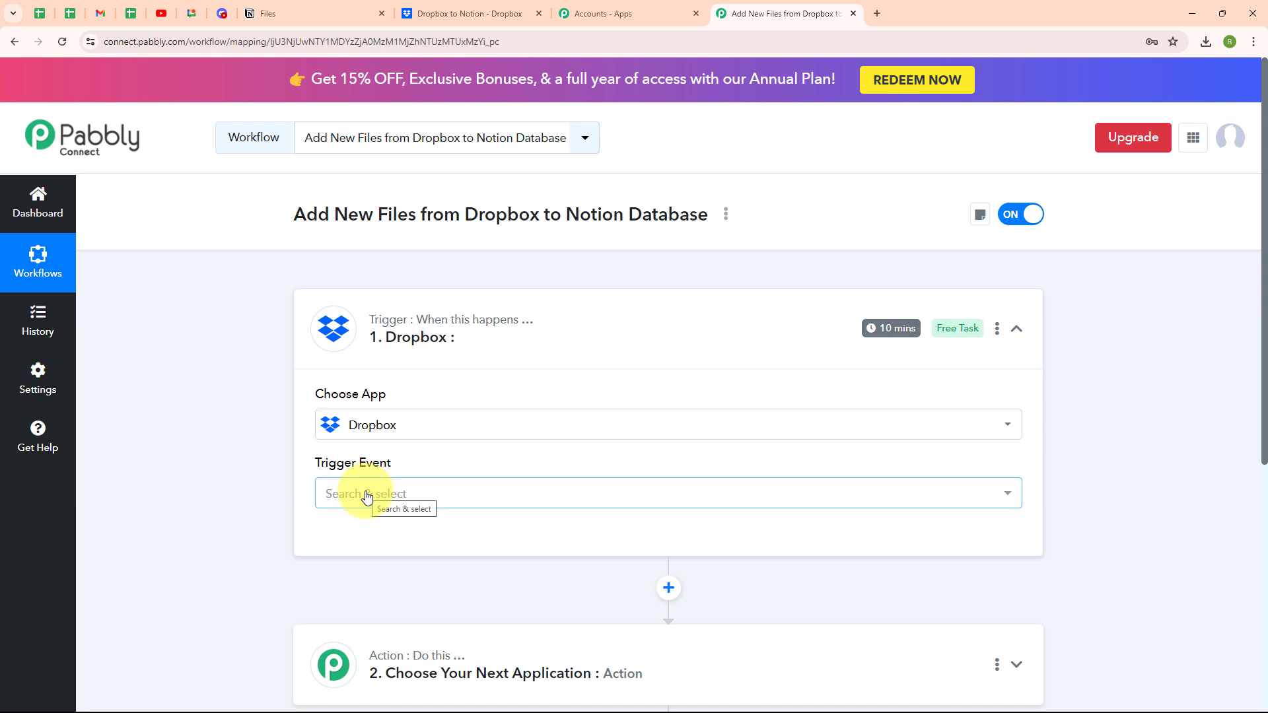
click(368, 496)
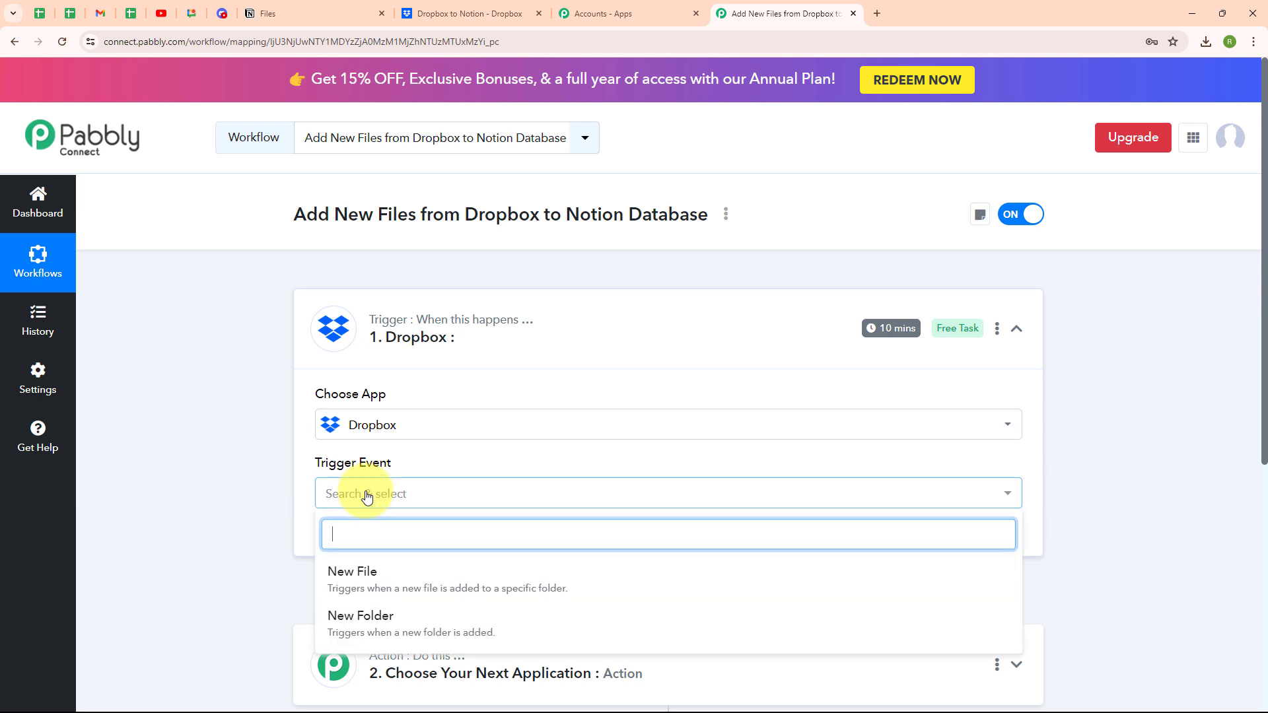
click(386, 594)
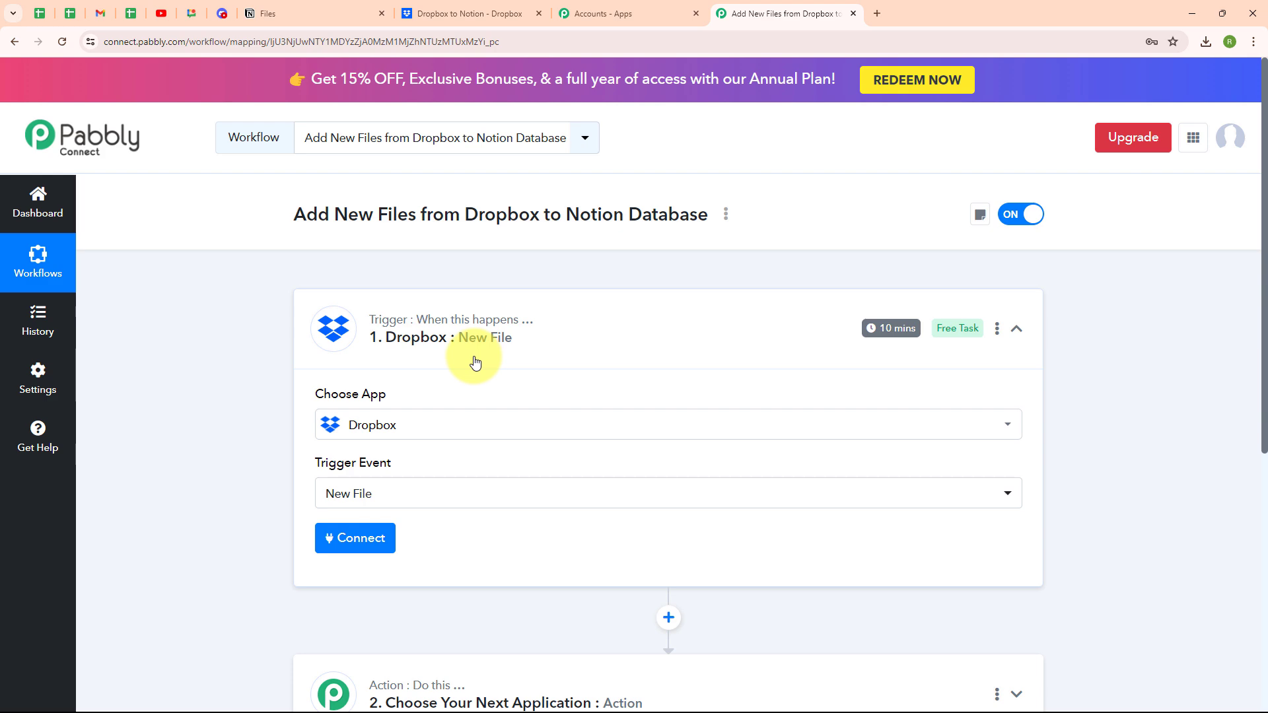
- Connect the trigger to the Dropbox account through a new connection named "Dropbox #4"
click(364, 541)
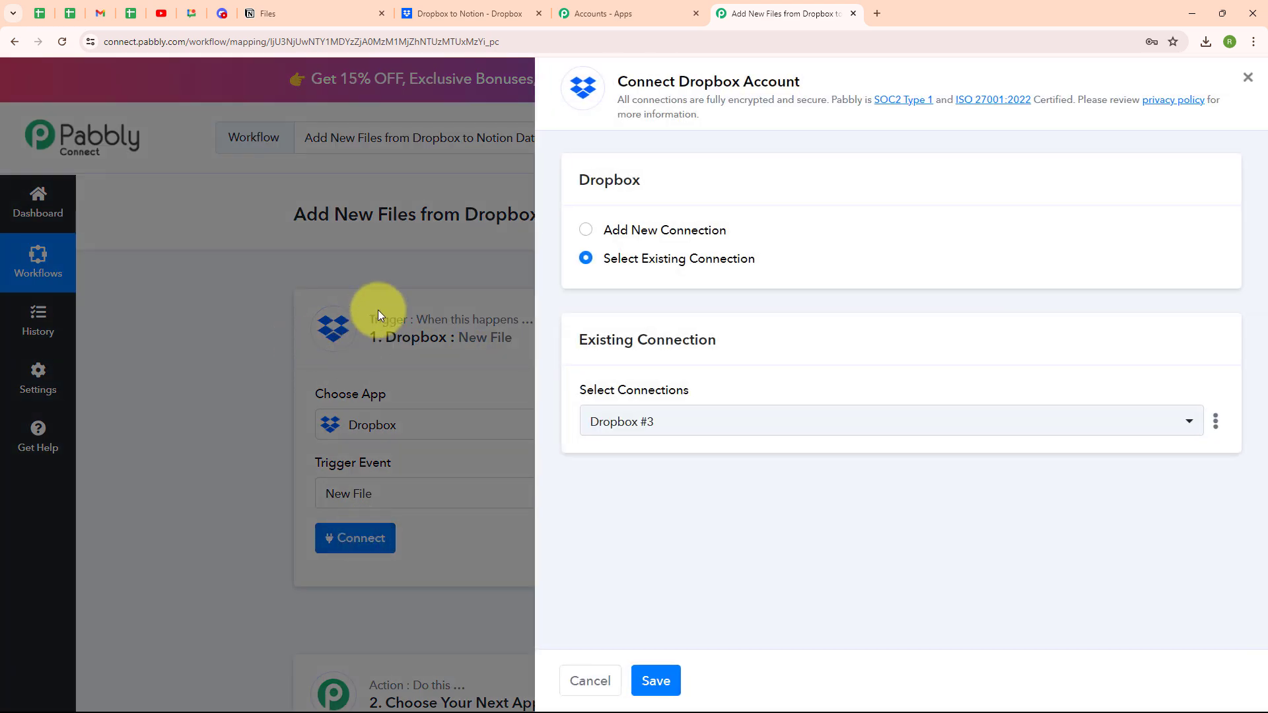
click(584, 231)
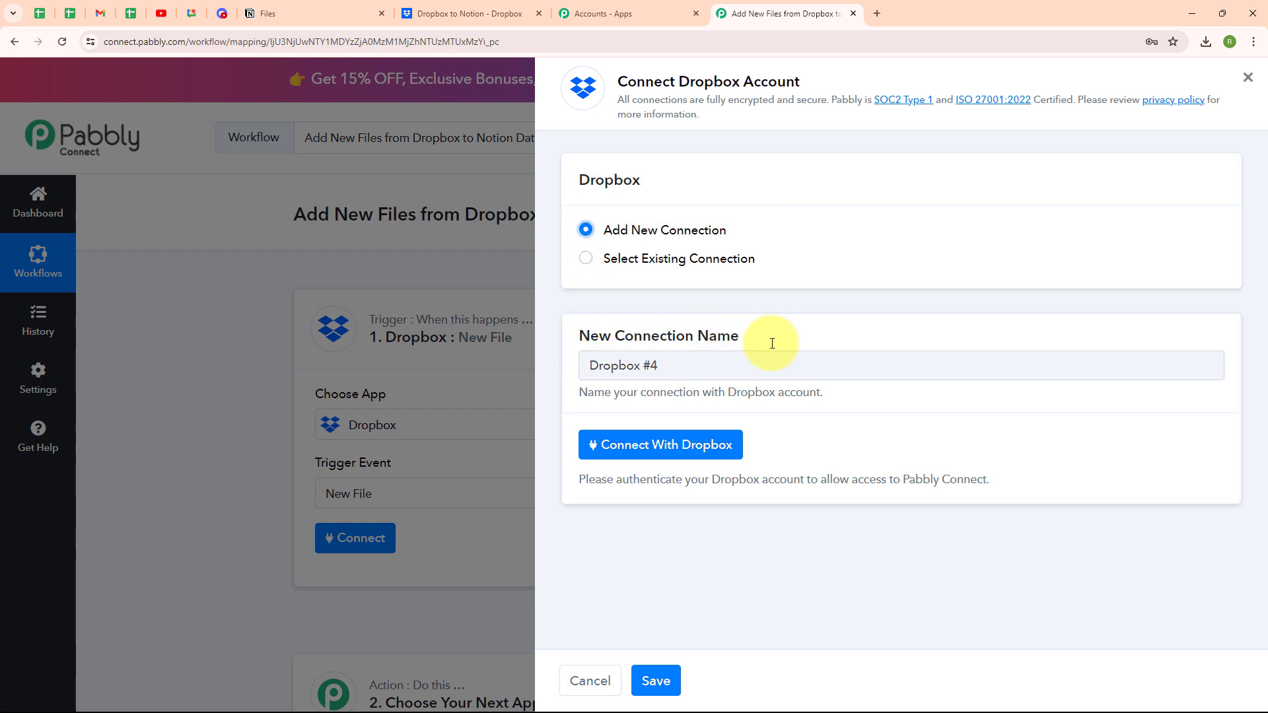
click(689, 462)
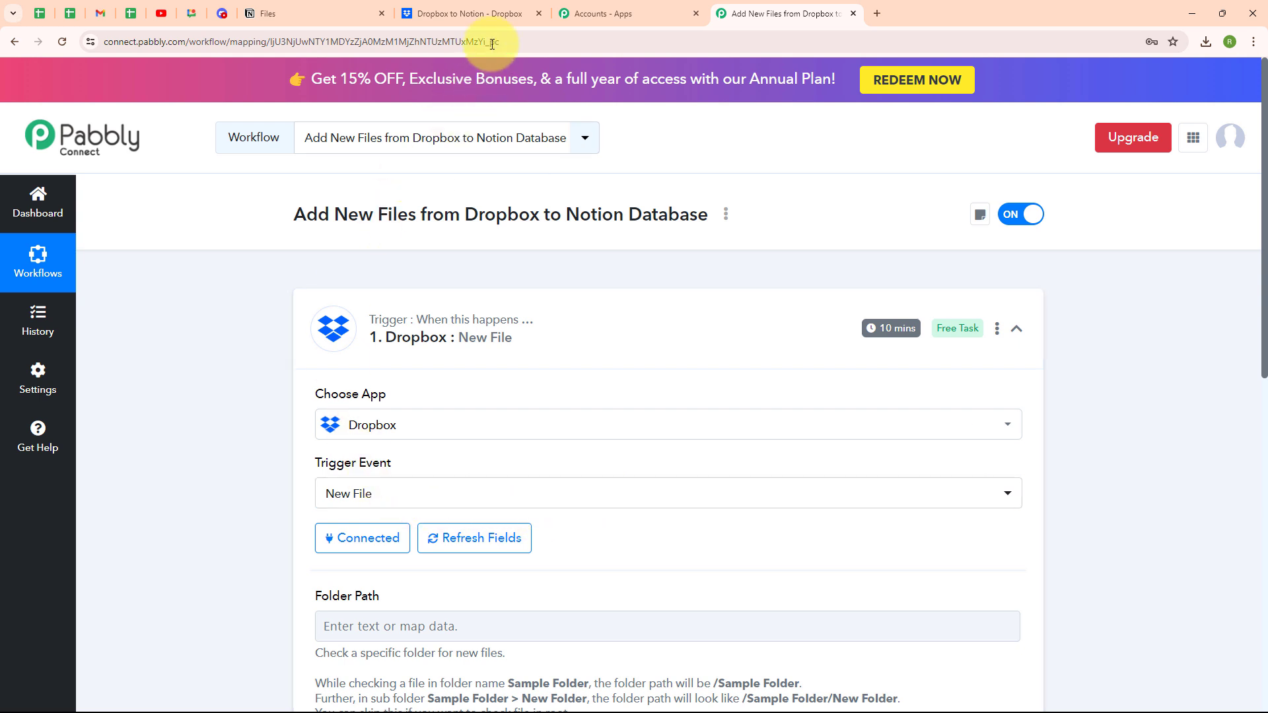
- Check the "Dropbox to Notion" folder in Dropbox and read the trigger's Folder Path format guidance in Pabbly Connect
click(493, 15)
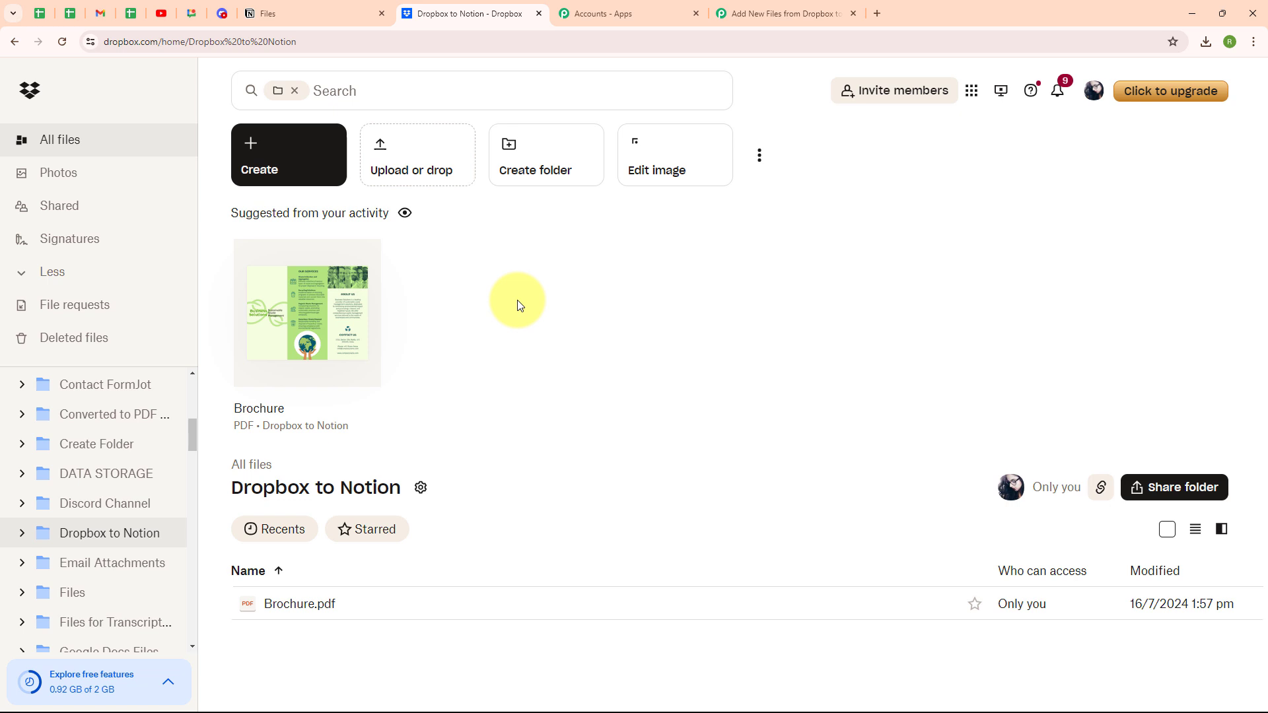
click(763, 14)
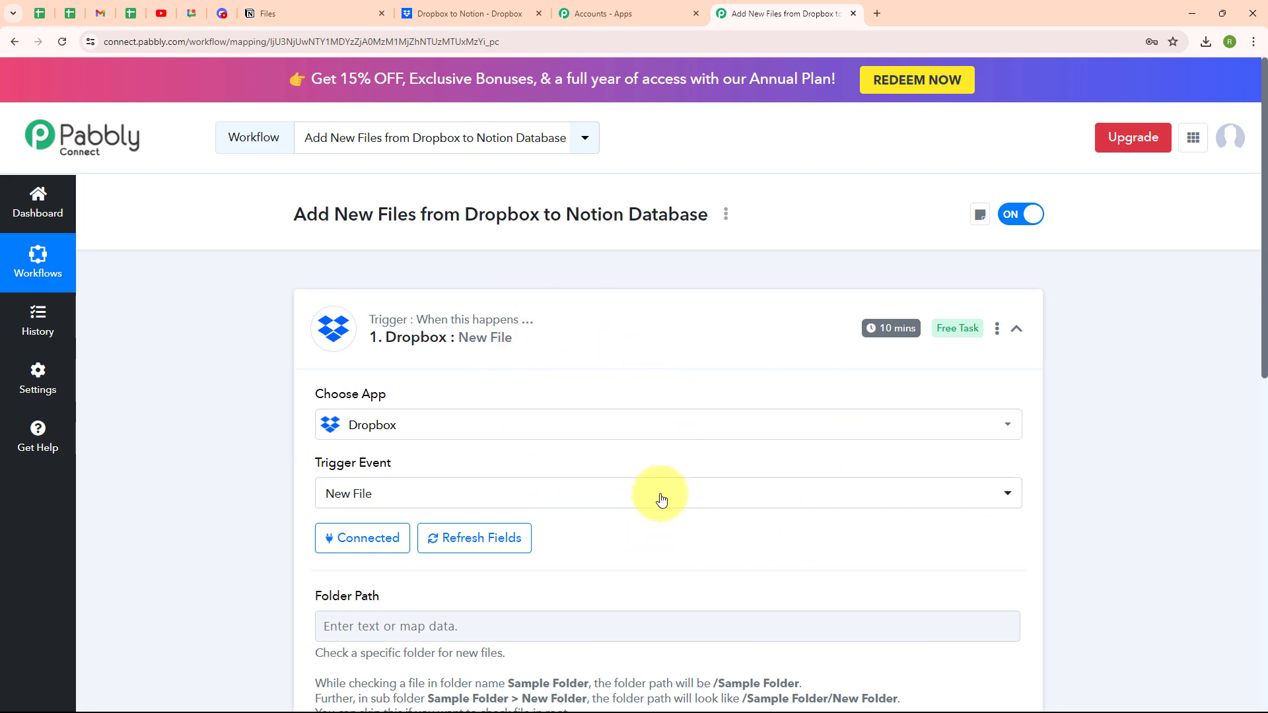
scroll(644, 546, down, 4)
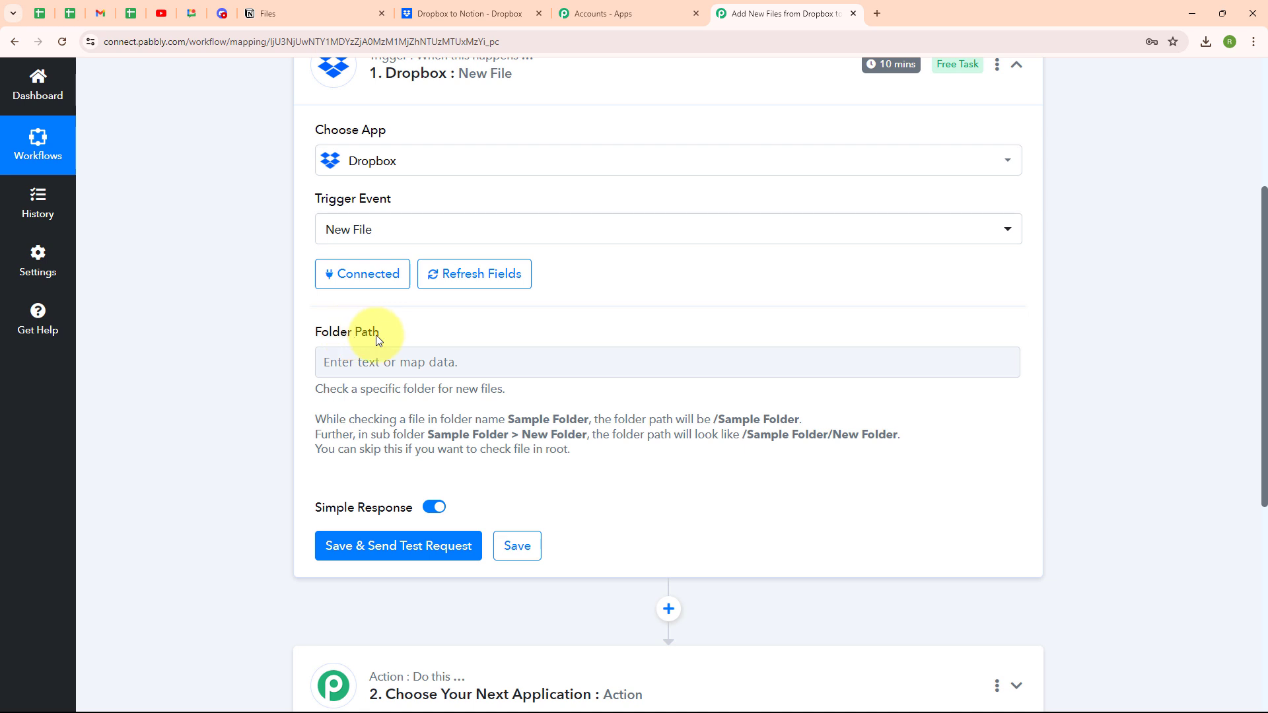
click(452, 354)
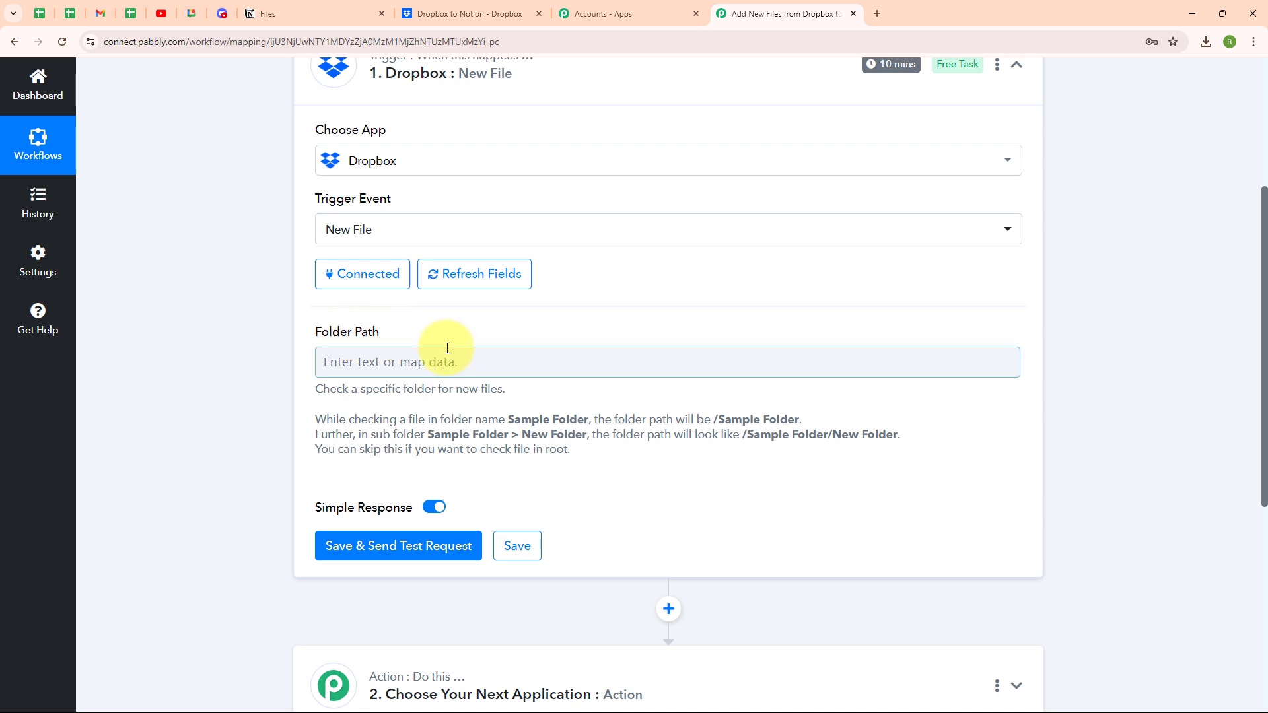
click(390, 388)
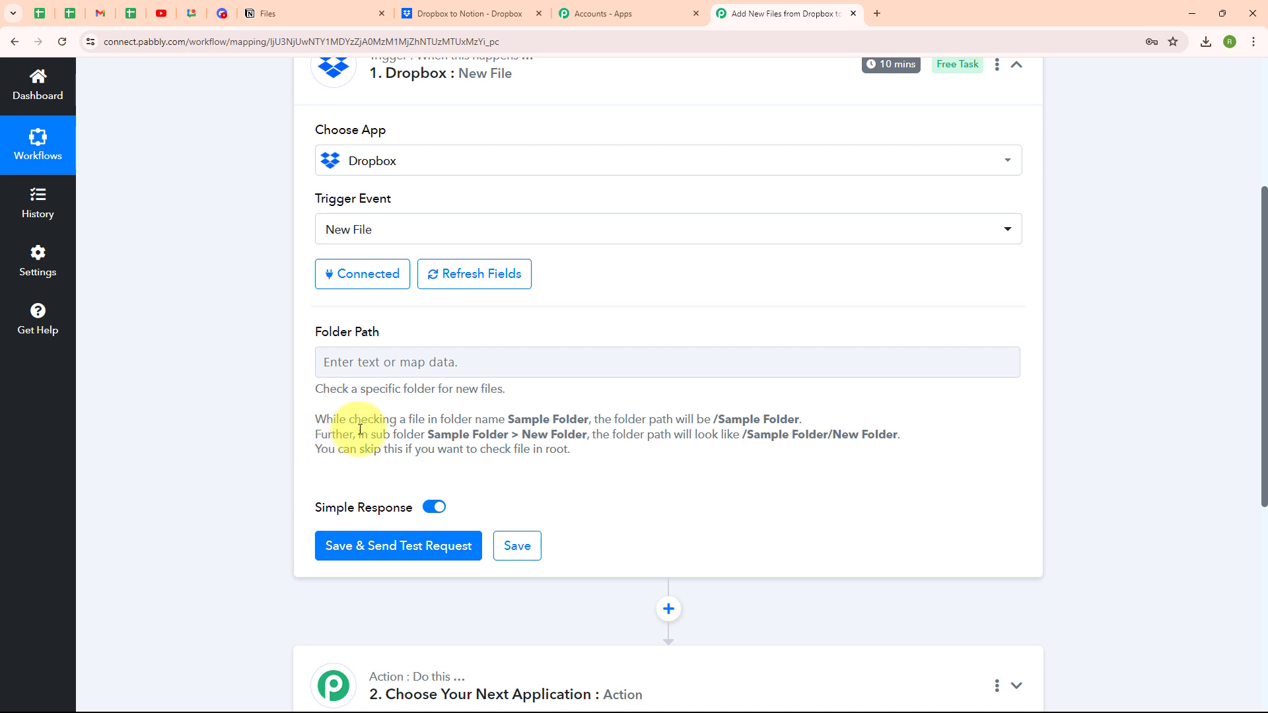
drag(507, 422, 589, 422)
click(602, 423)
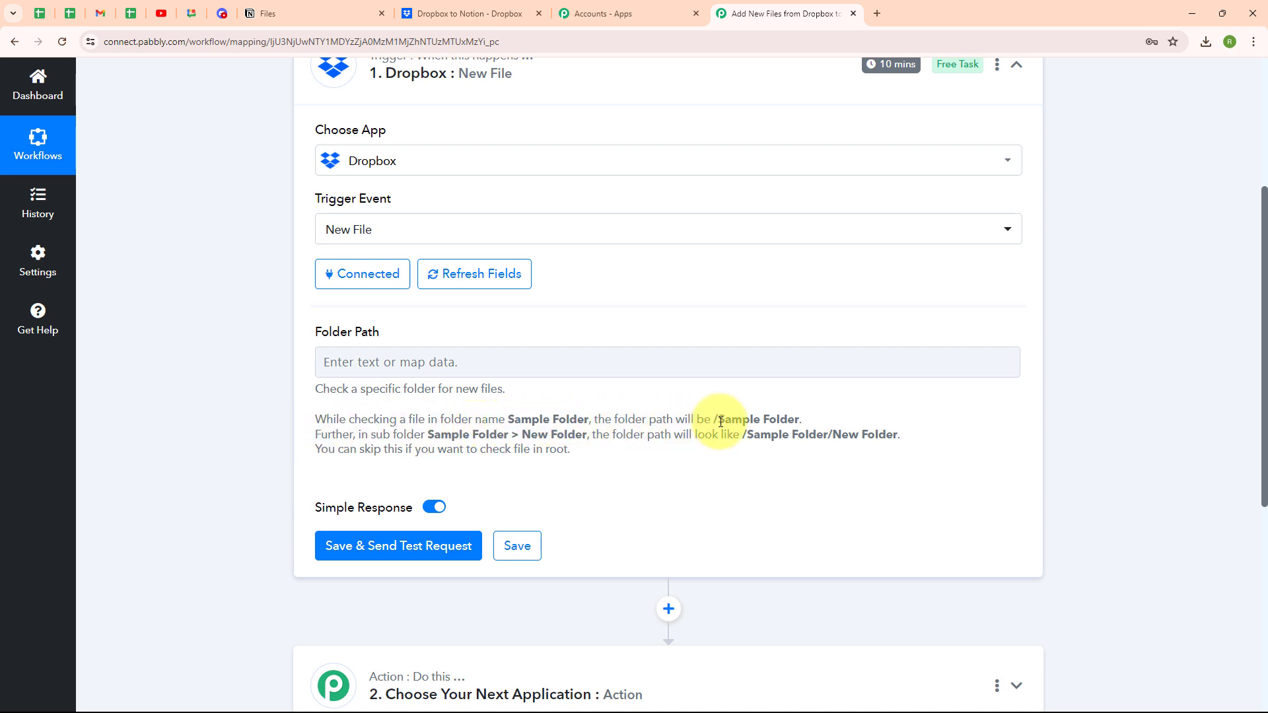
drag(713, 423, 811, 423)
click(644, 483)
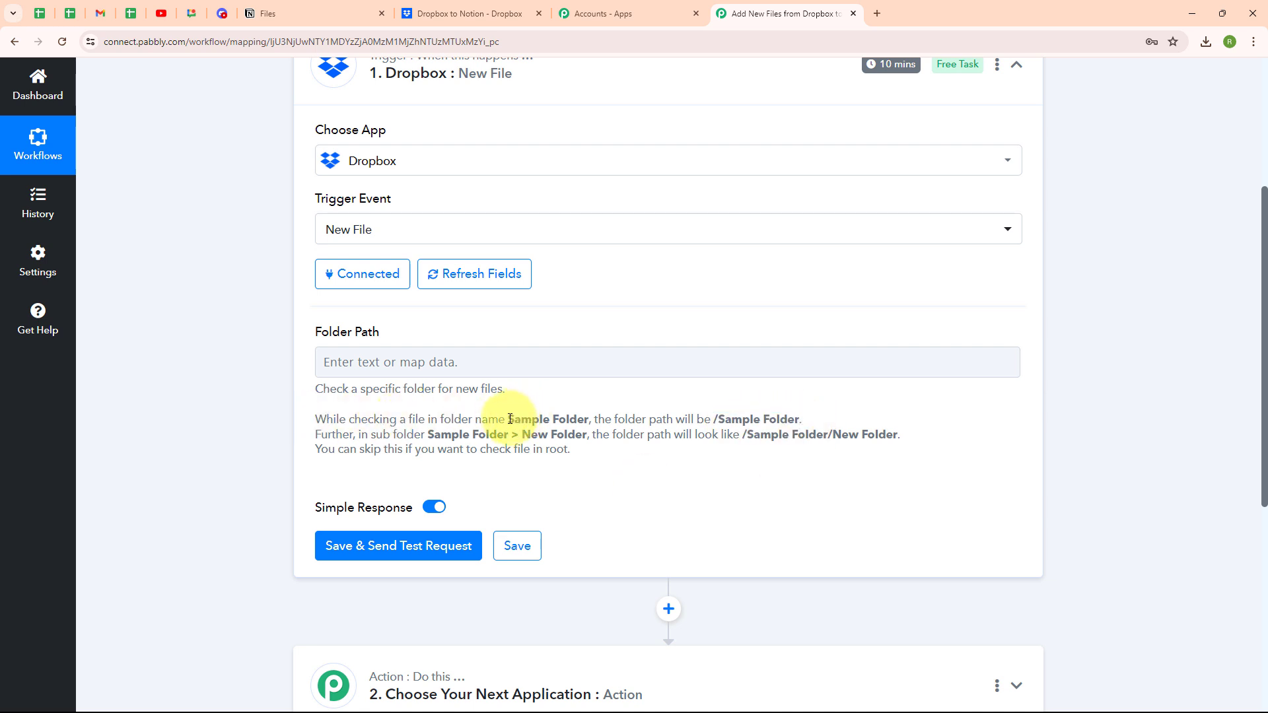
drag(508, 420, 825, 421)
click(700, 404)
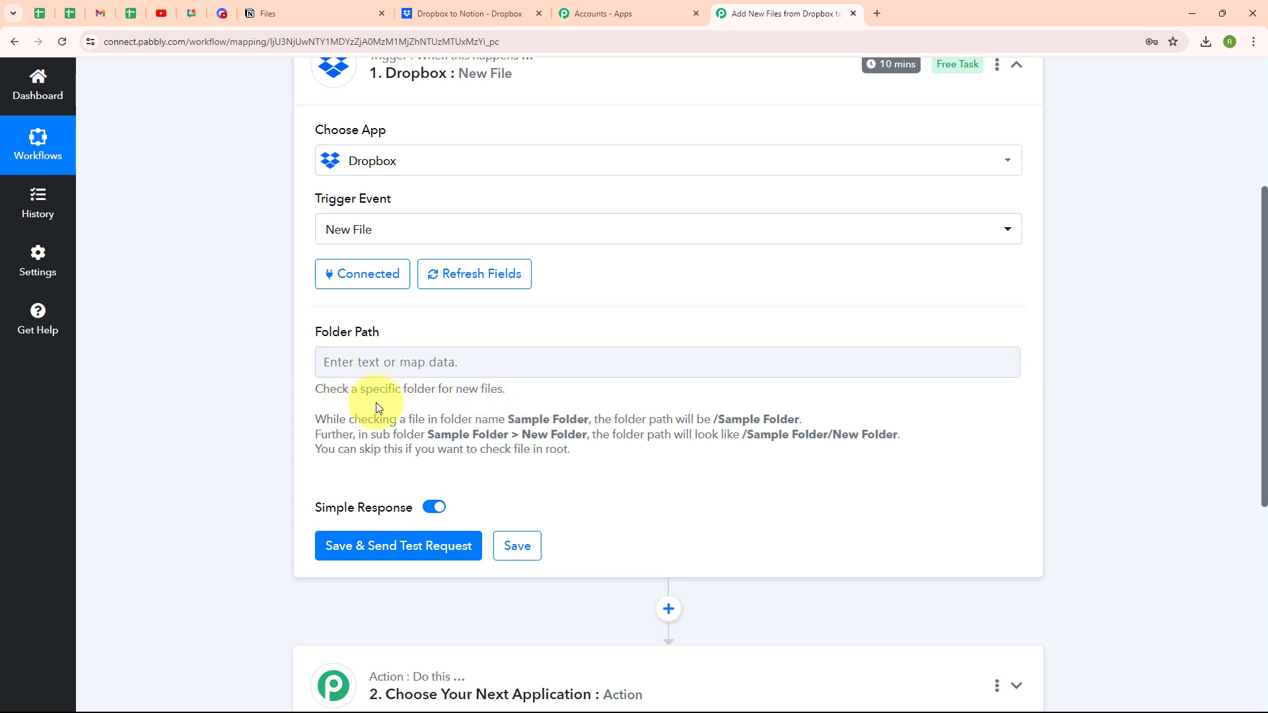
- Check the folder name in Dropbox and set the trigger's Folder Path to "/Dropbox to Notion" in Pabbly Connect
click(460, 6)
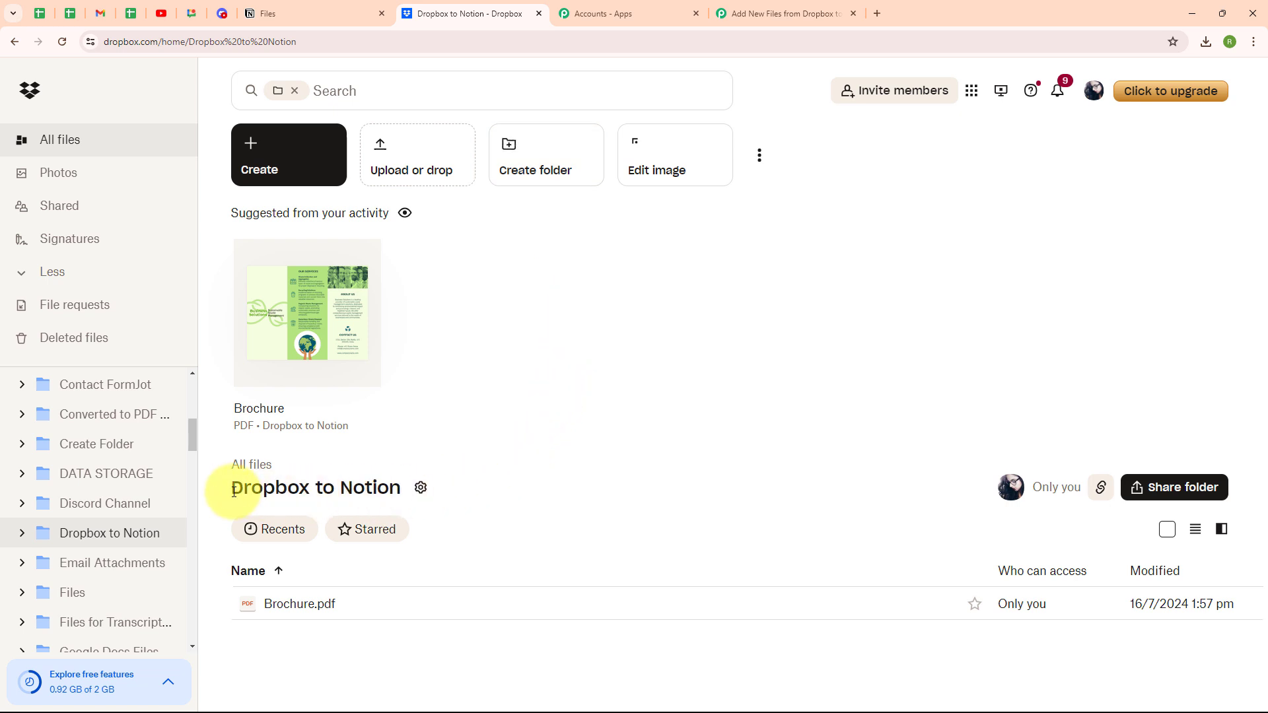
drag(234, 491, 399, 498)
click(589, 480)
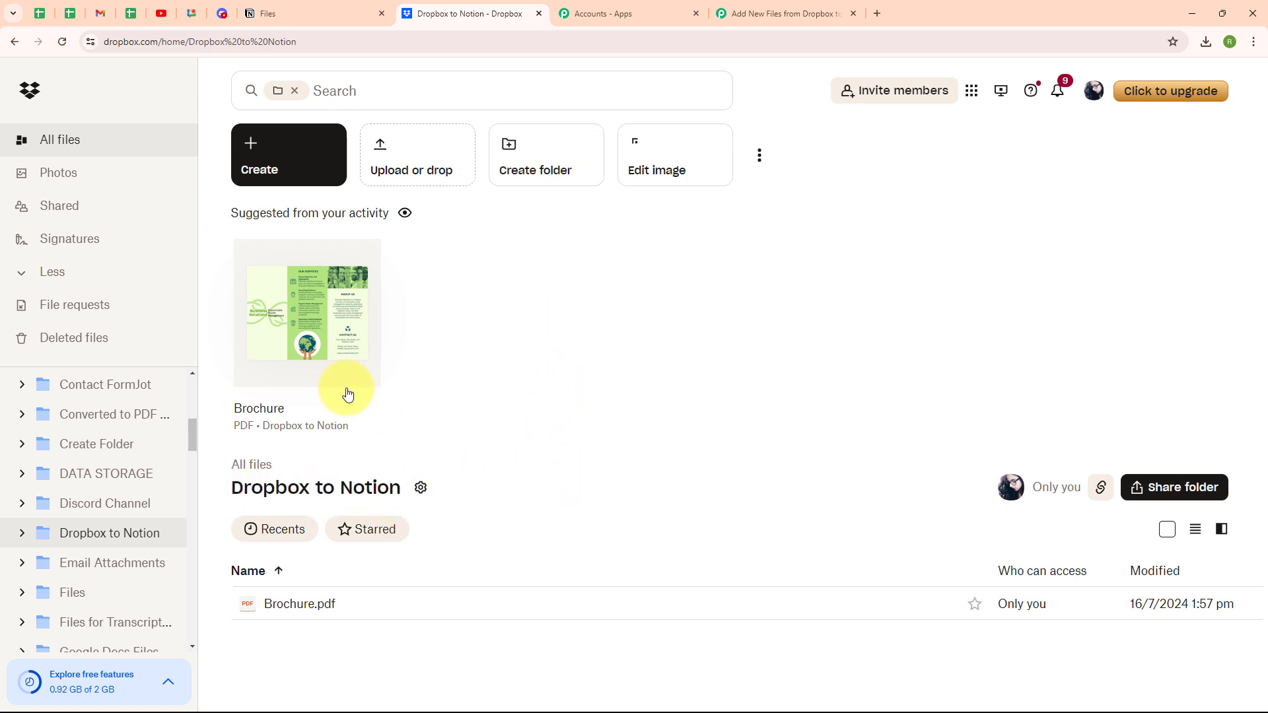
click(786, 14)
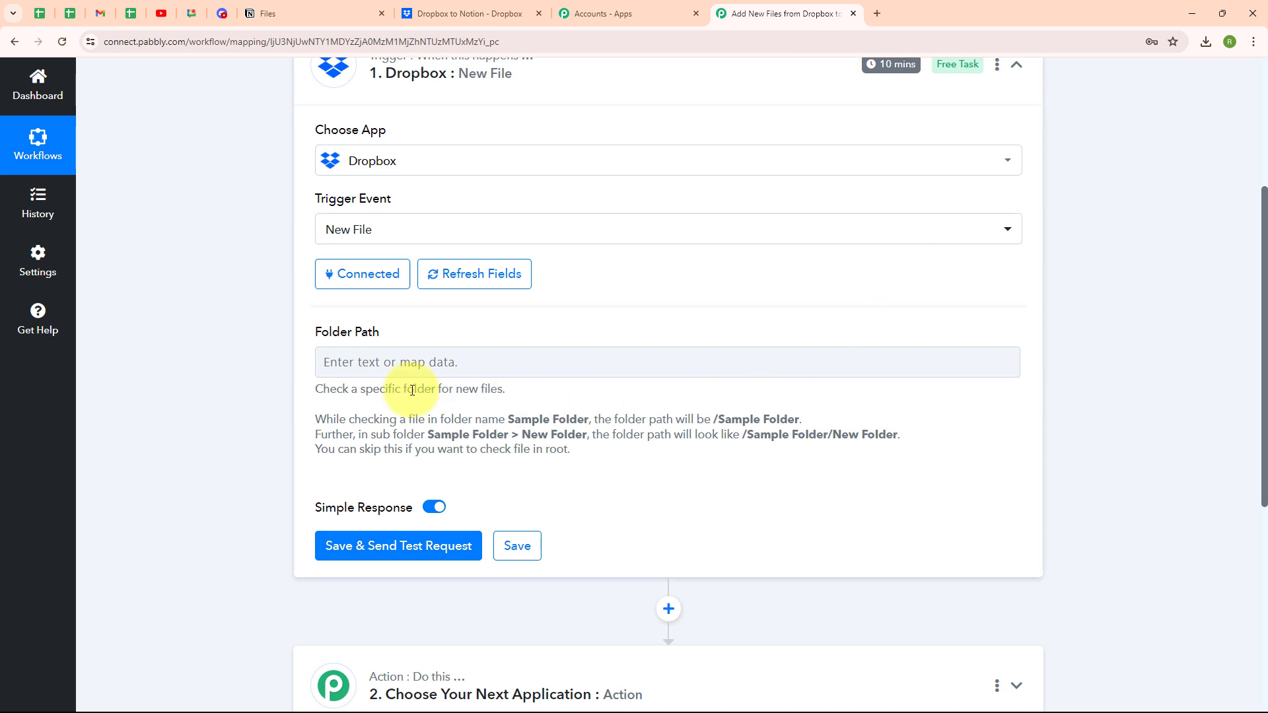
click(383, 364)
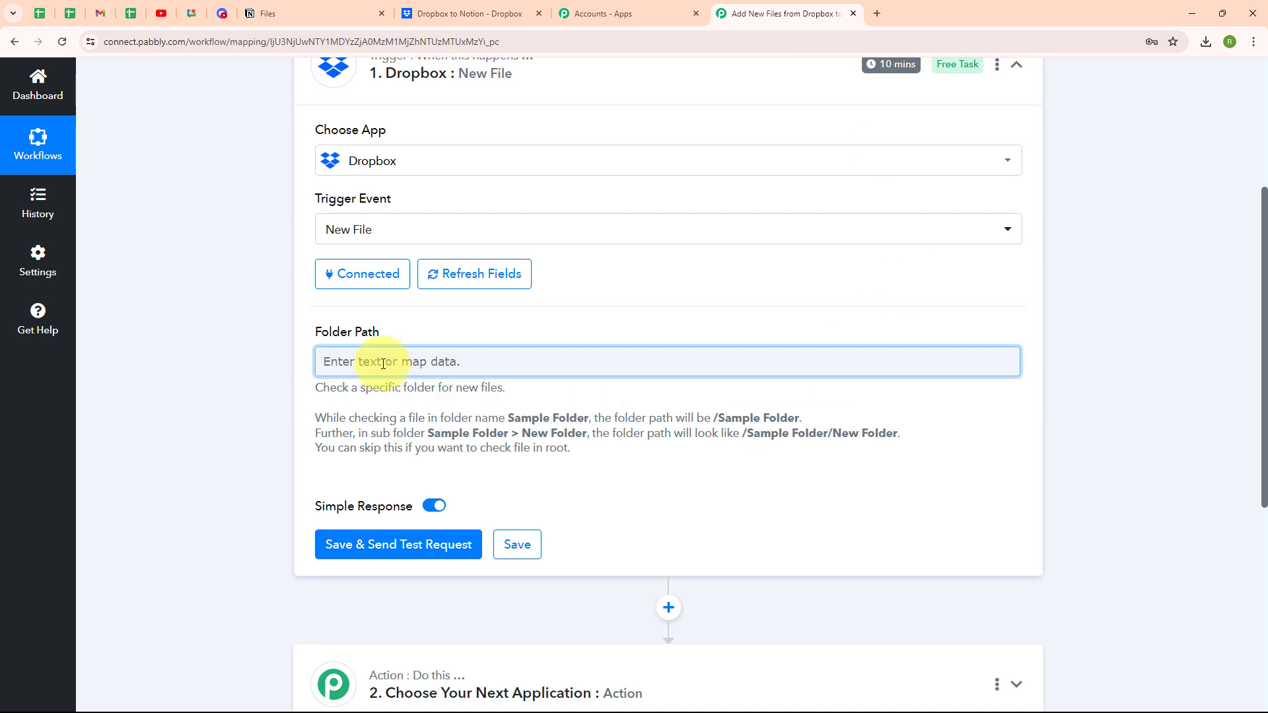
text(/Dropbox to Notion)
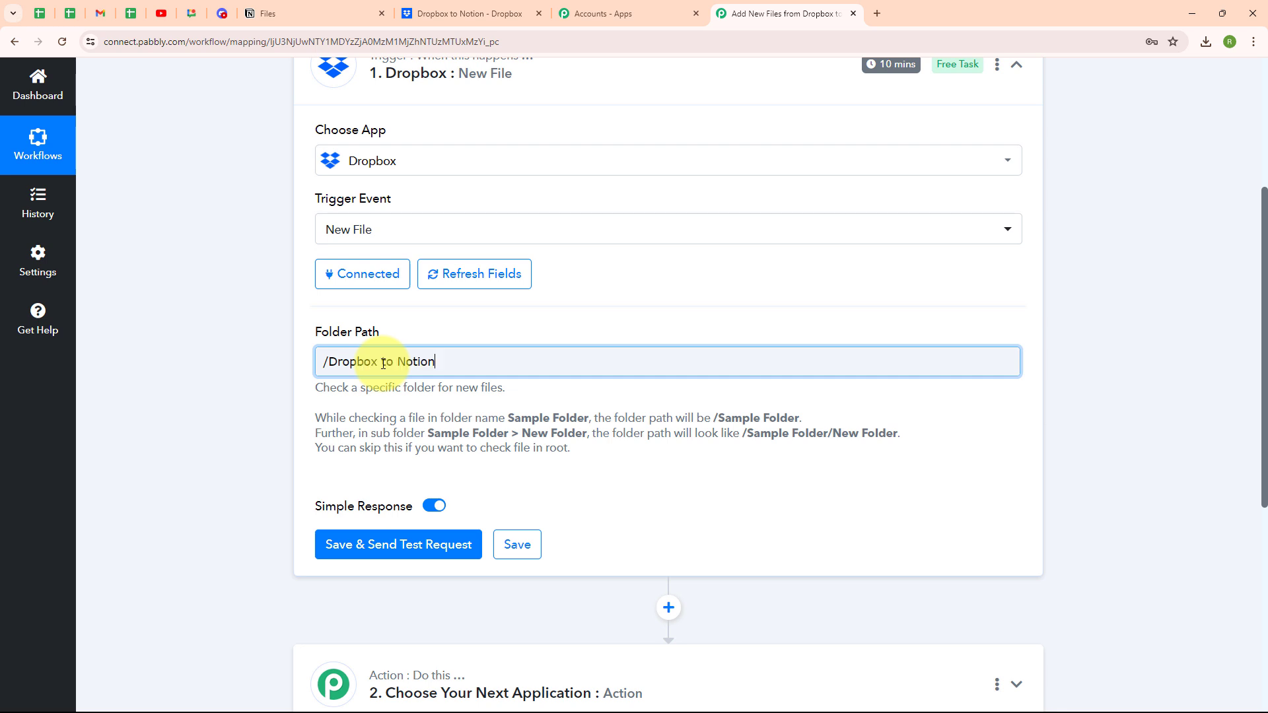
click(191, 460)
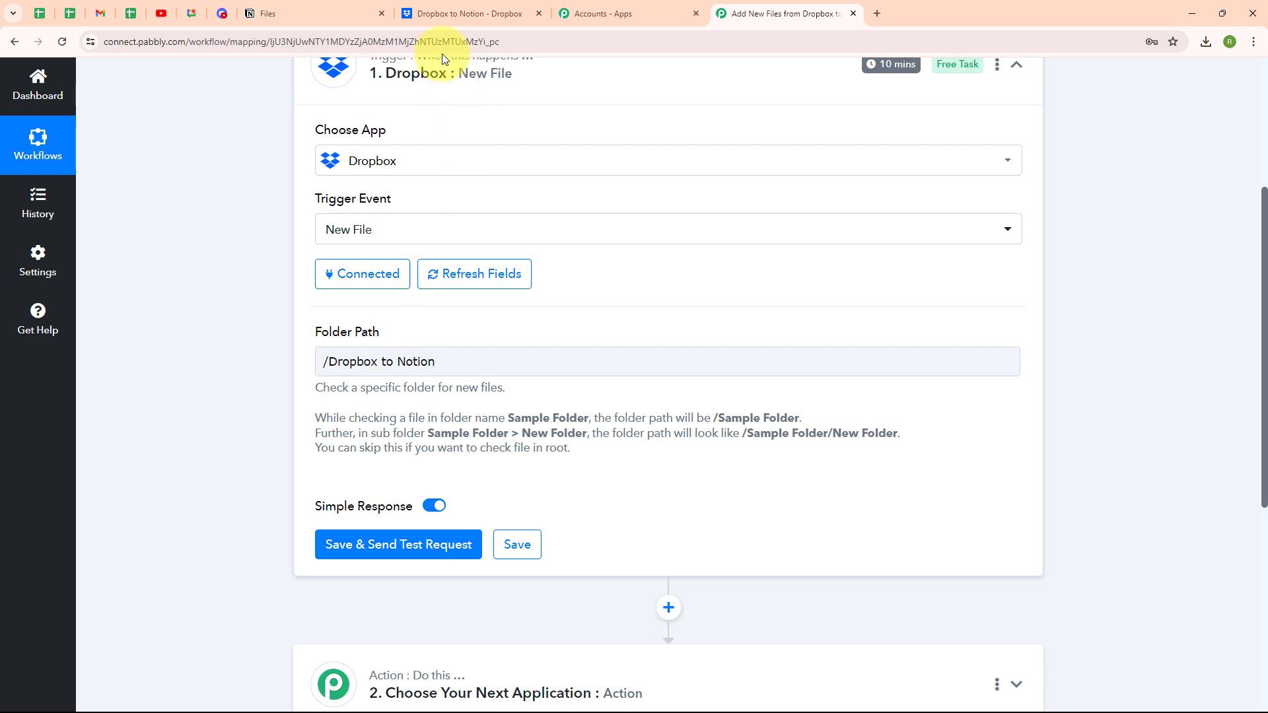
- Switch to Dropbox, upload "Farm Magazine-3ea0821f7844385b5987e505c10cdf50.pdf" from Downloads to the "Dropbox to Notion" folder, and close its preview
click(433, 11)
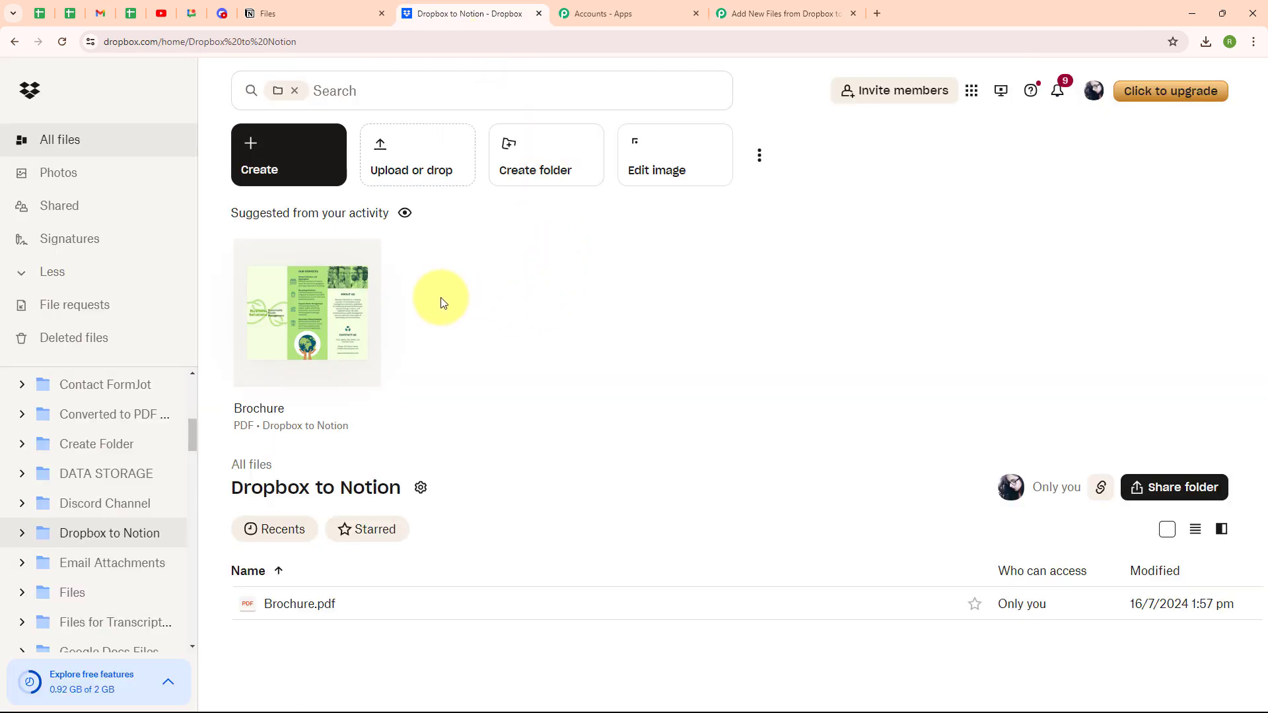
click(410, 166)
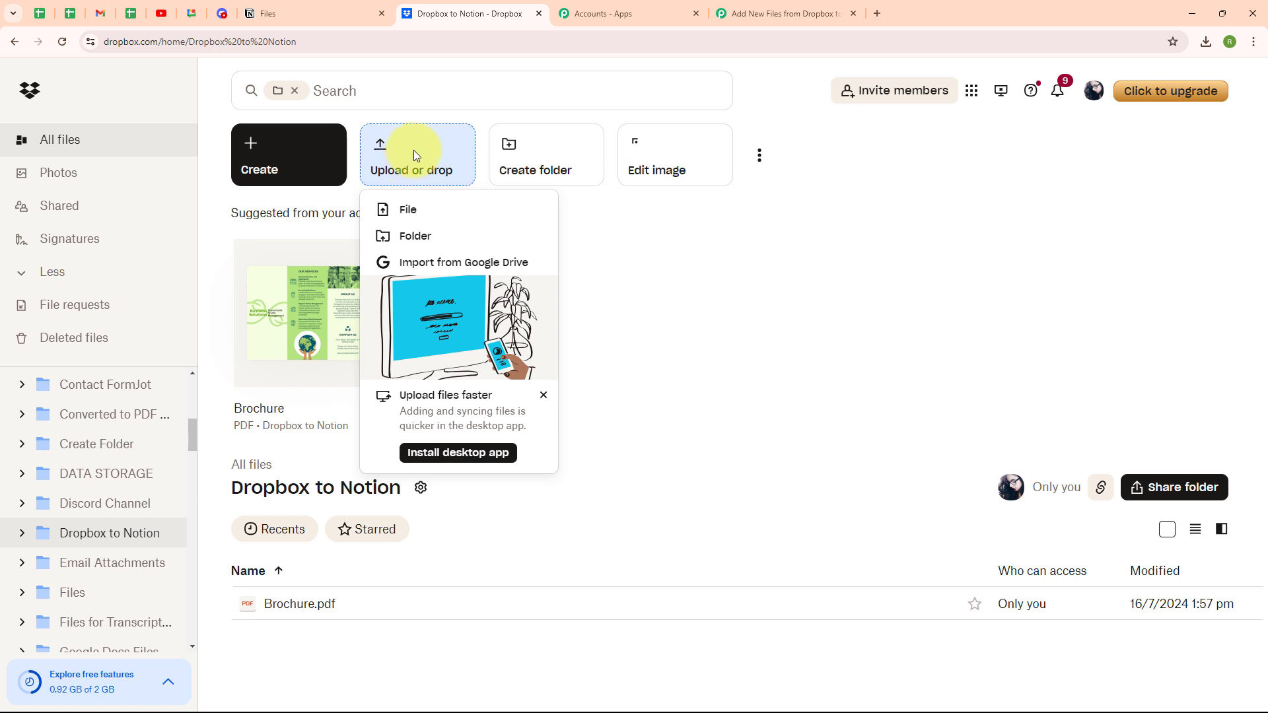
click(416, 216)
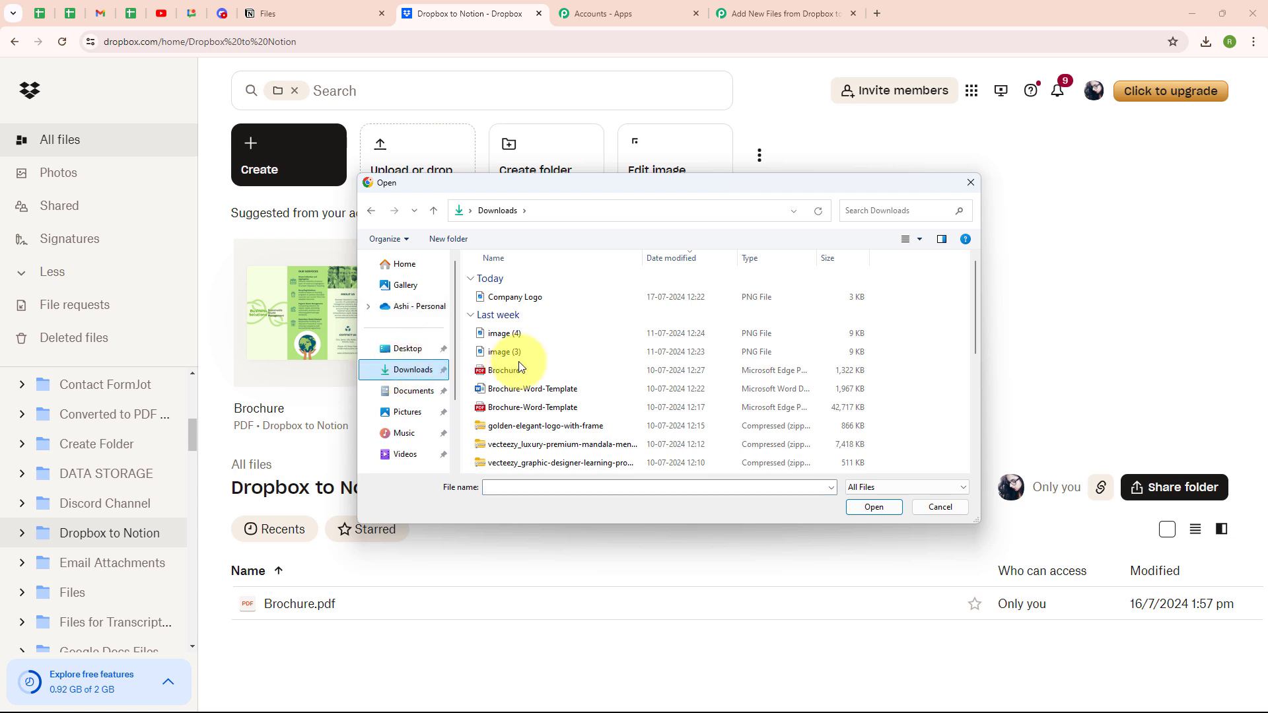
scroll(522, 359, down, 2)
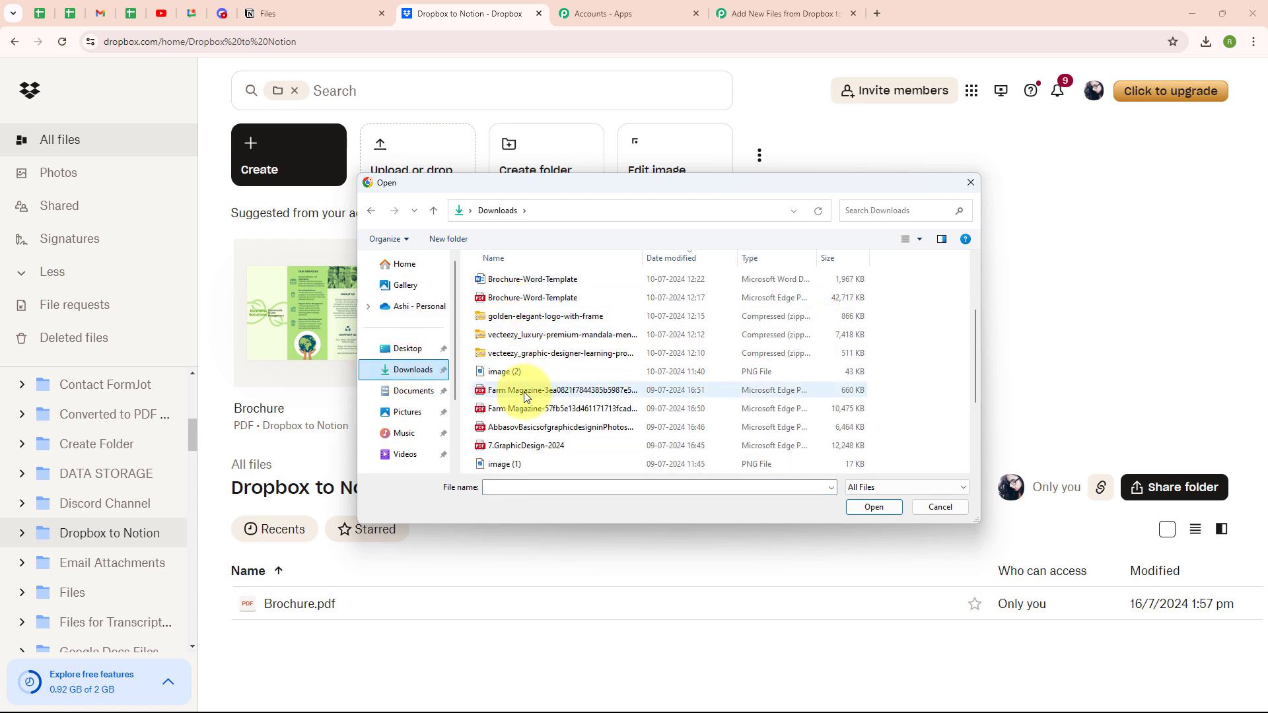
double_click(524, 391)
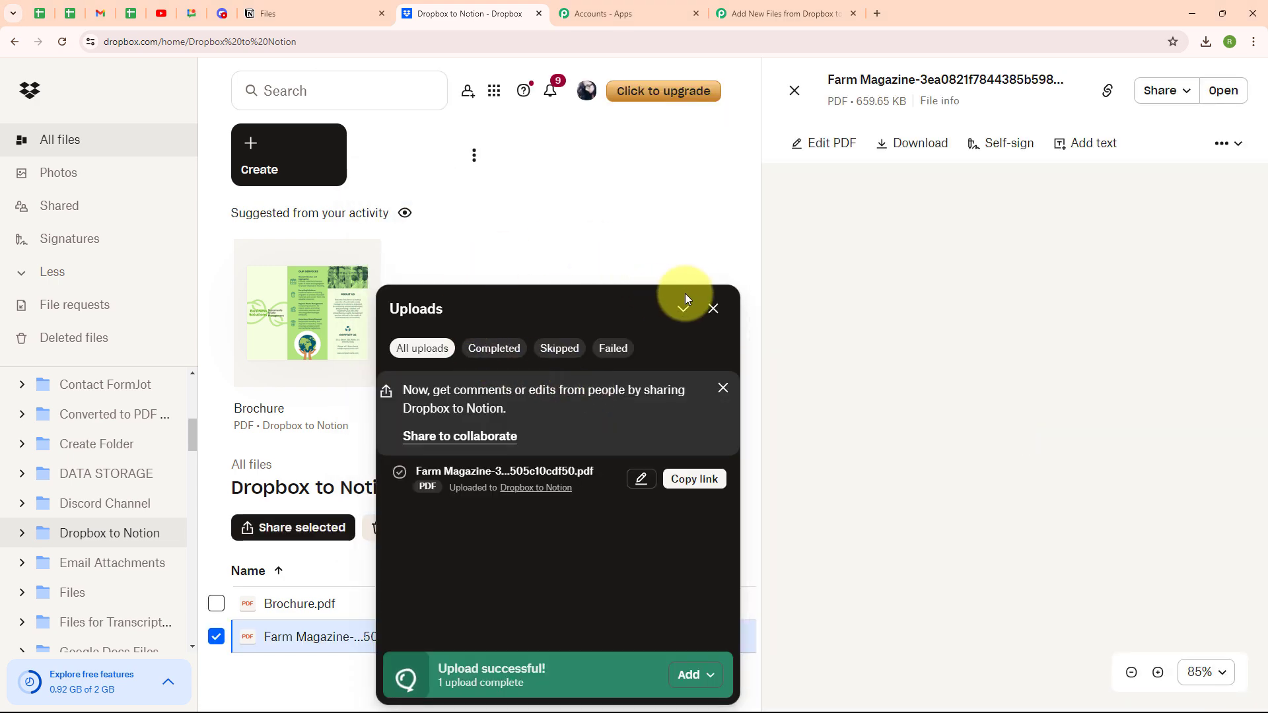
scroll(974, 314, down, 7)
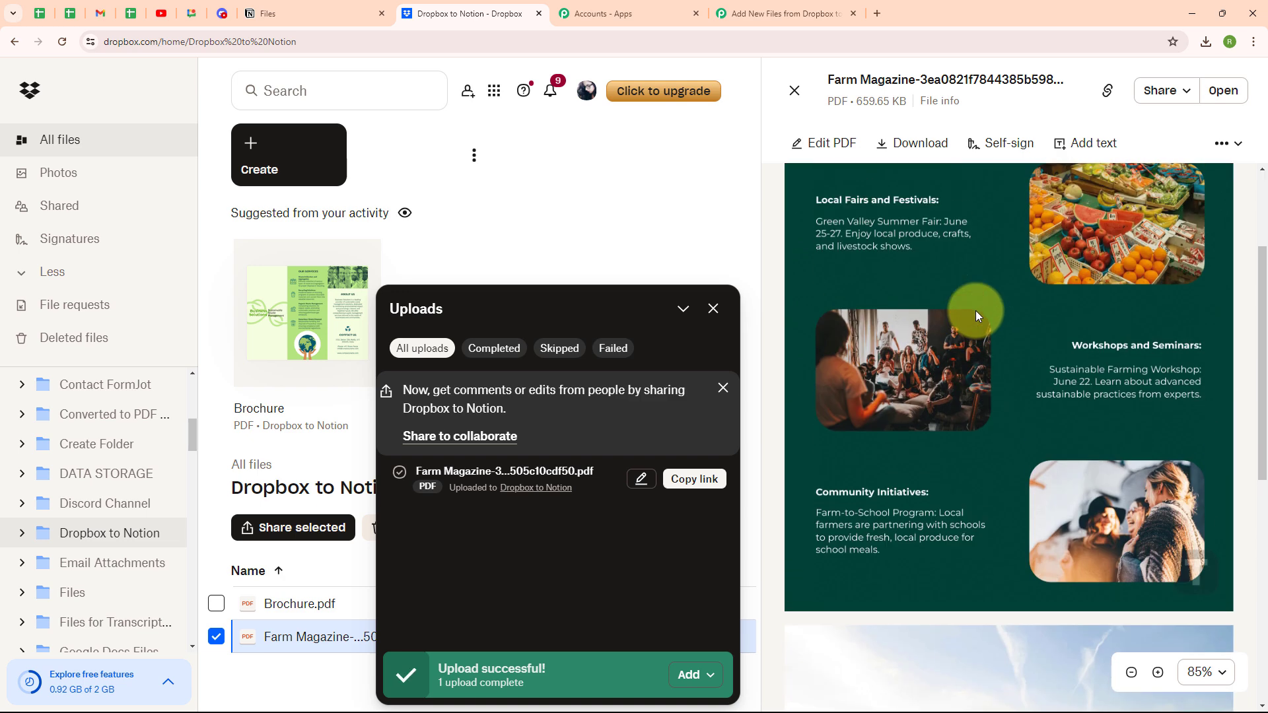
scroll(977, 315, down, 3)
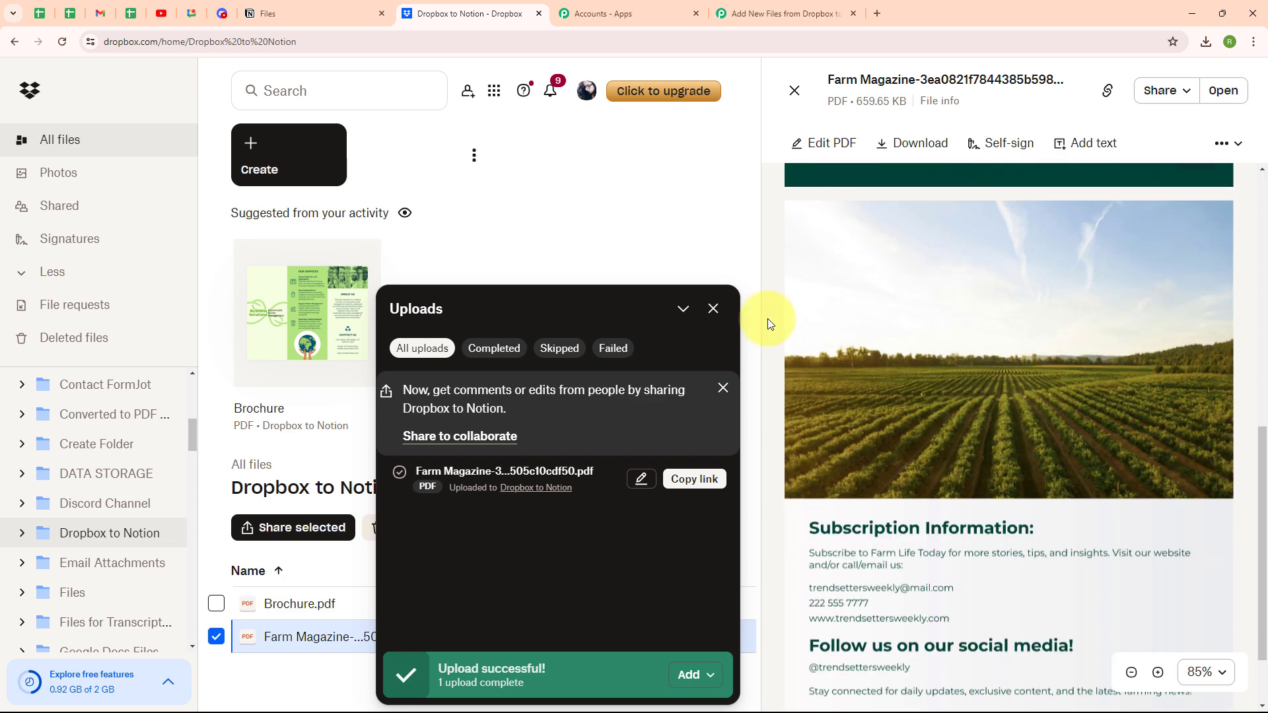
click(713, 309)
click(794, 90)
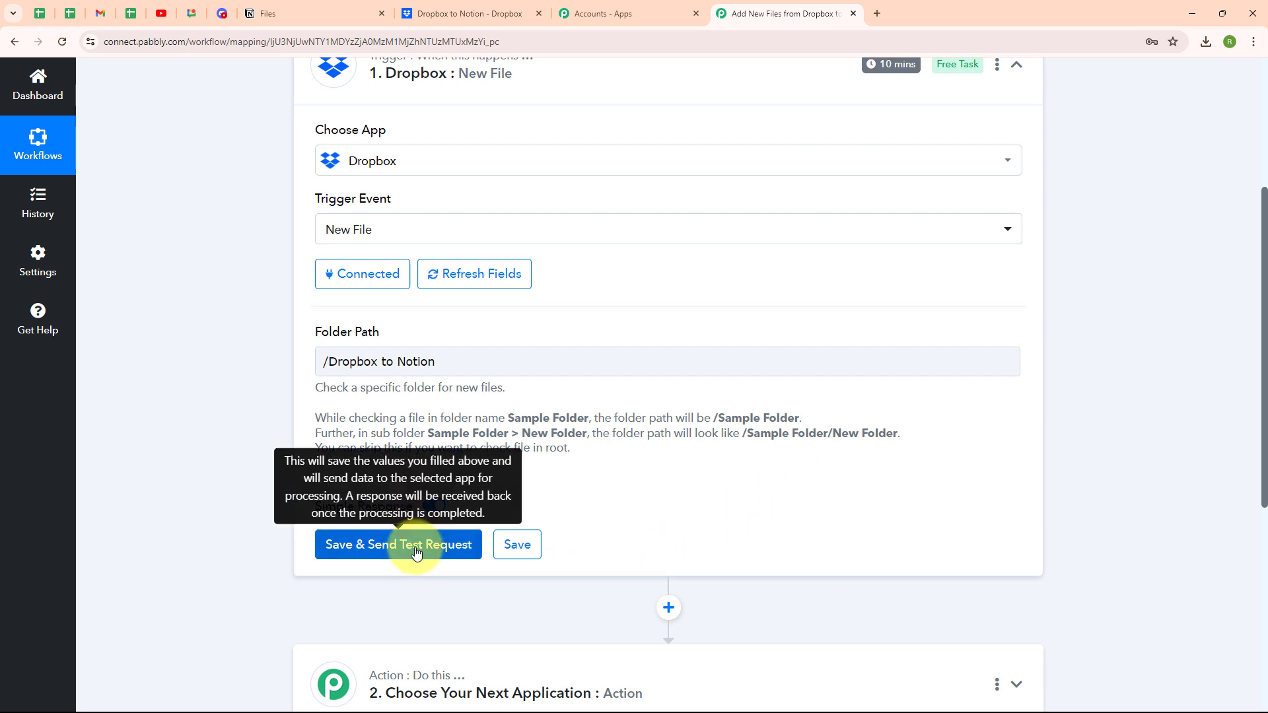
- Save the Dropbox trigger in Pabbly Connect with a test request and review the received file details, including the shareable link and name
click(416, 552)
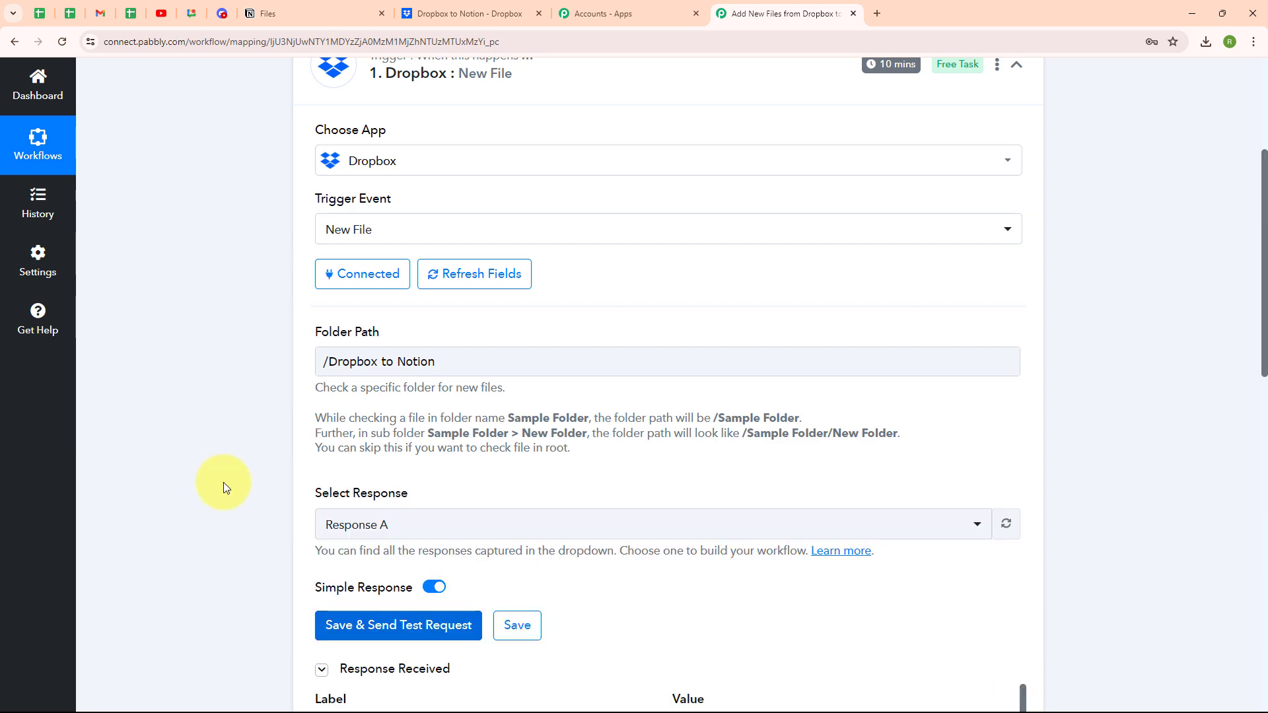
scroll(786, 490, down, 6)
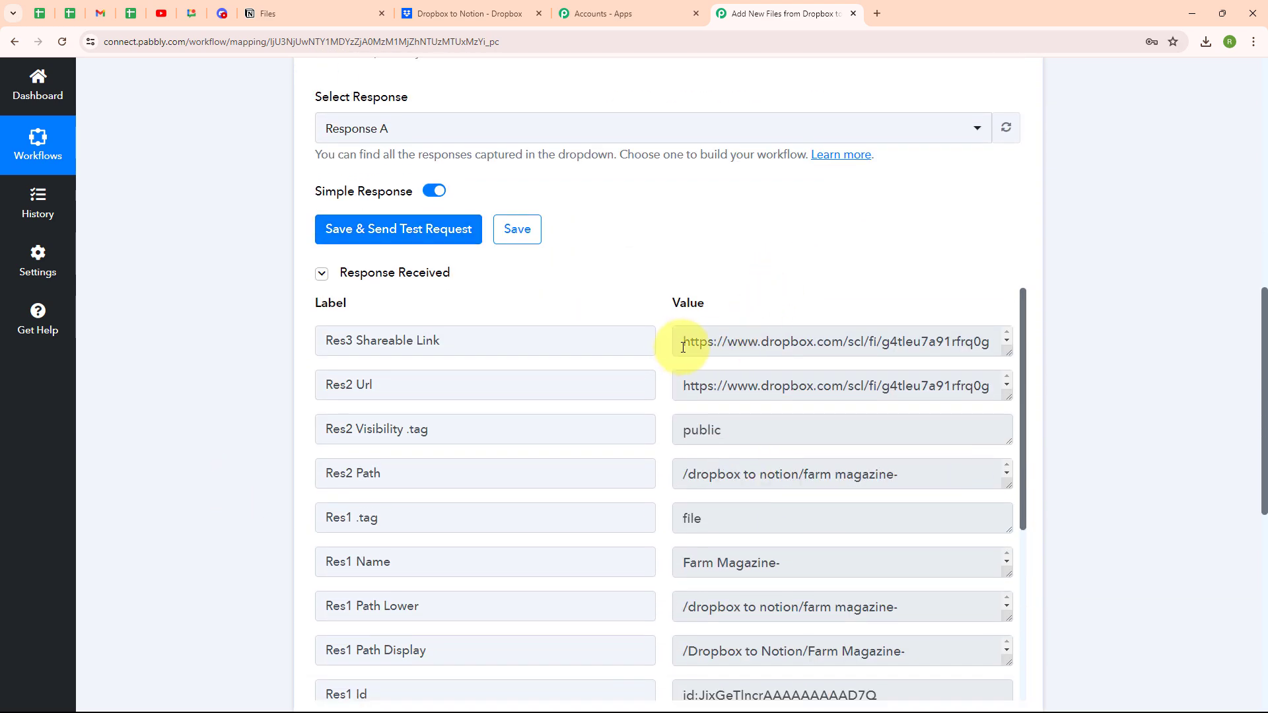
drag(696, 343, 970, 344)
click(850, 320)
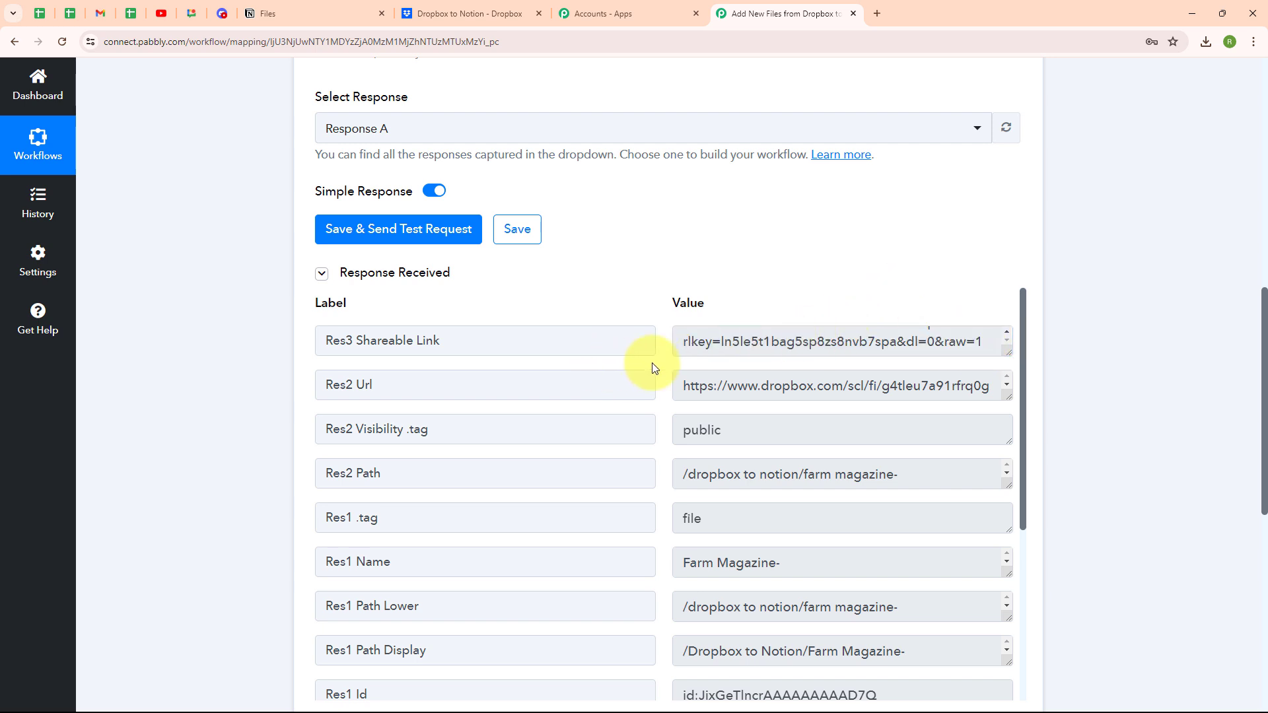
scroll(789, 426, down, 3)
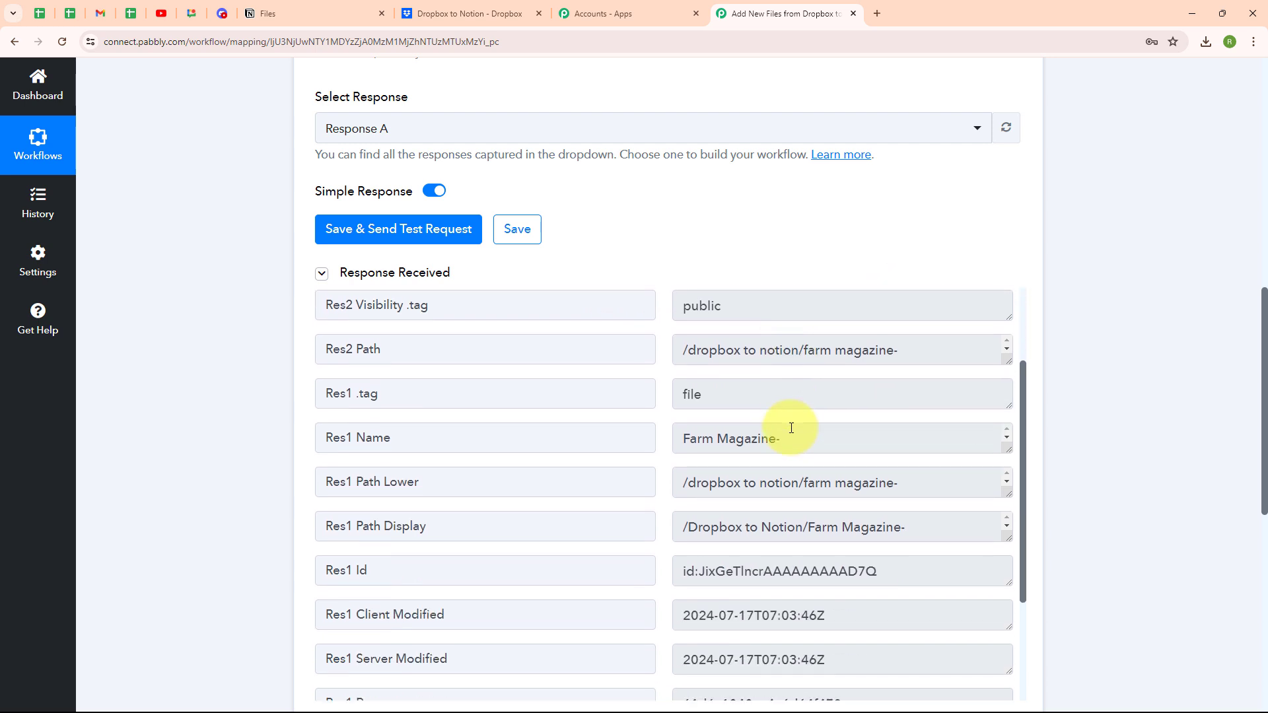
click(801, 364)
scroll(801, 365, down, 1)
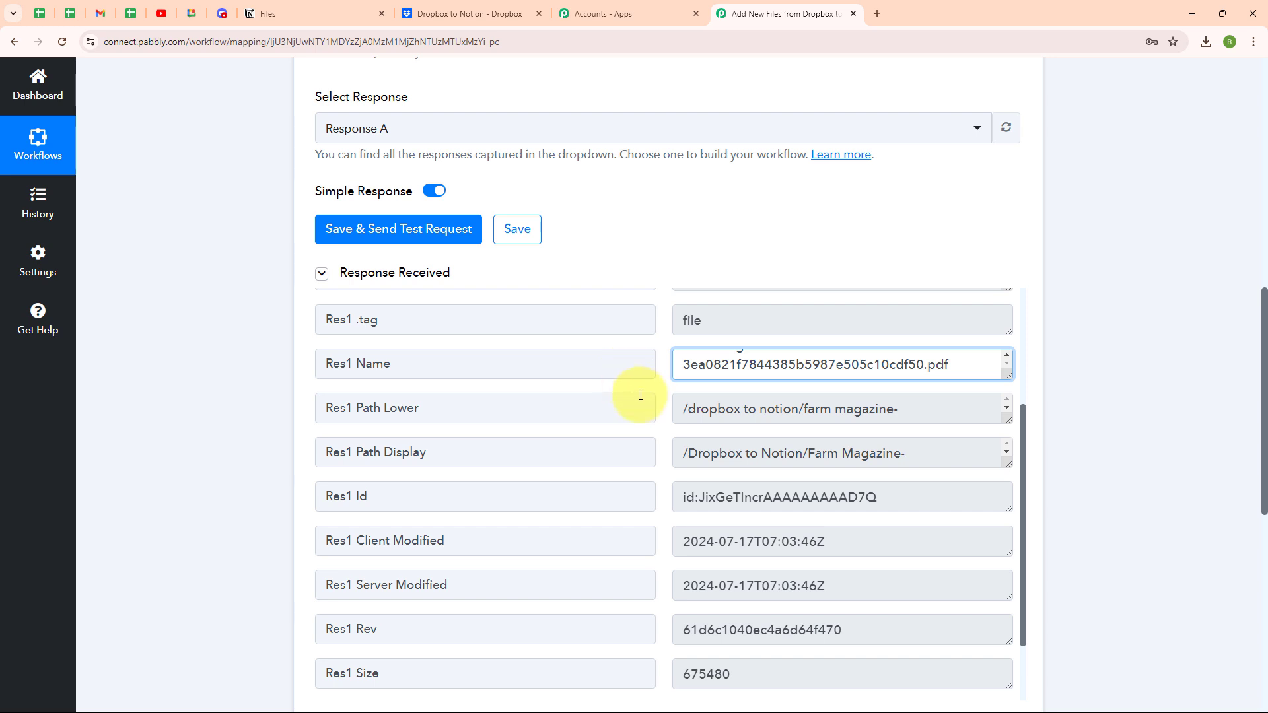
click(641, 393)
scroll(644, 394, down, 2)
scroll(643, 394, down, 3)
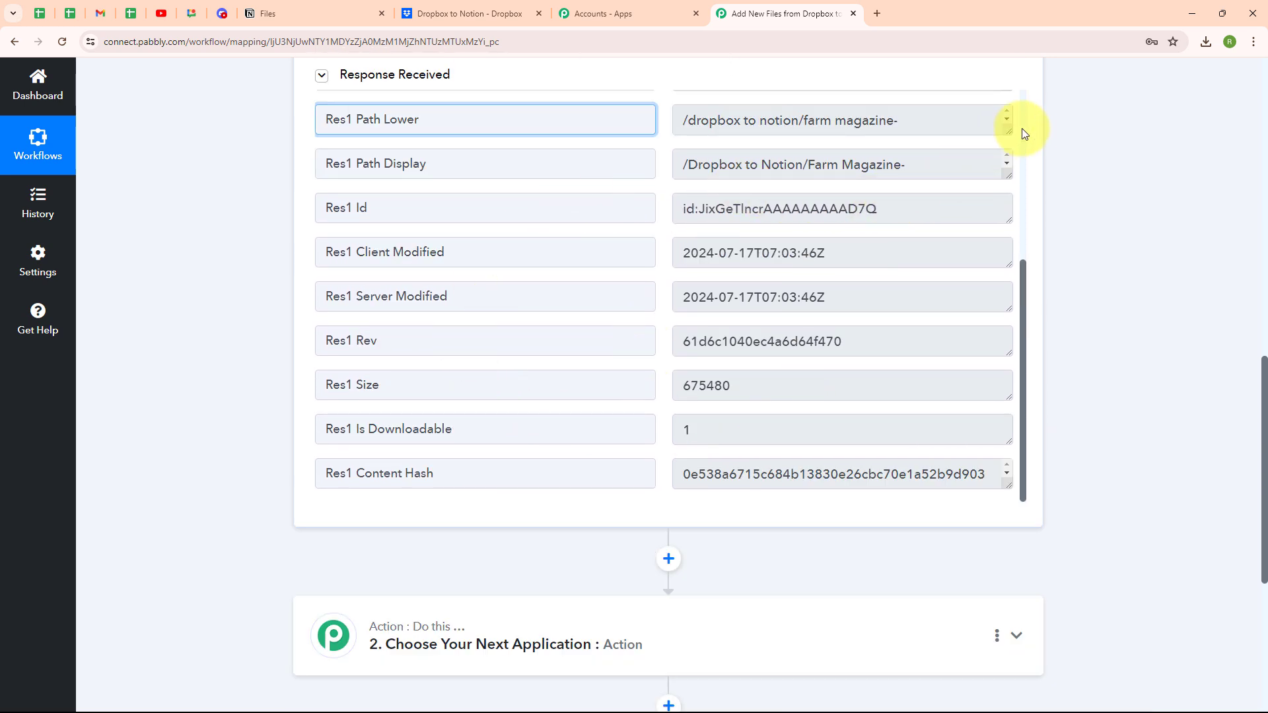
- Collapse the Dropbox trigger section and expand the workflow's action step
scroll(1033, 133, up, 9)
scroll(1032, 139, up, 4)
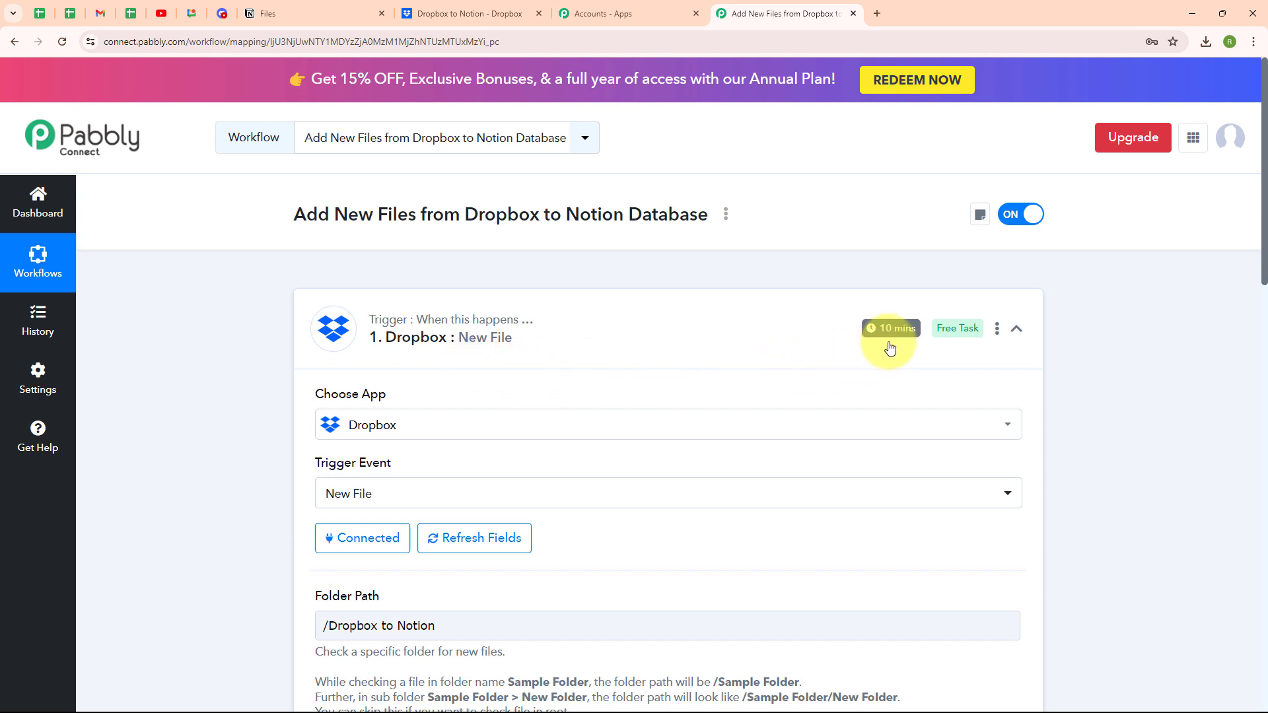
click(1020, 338)
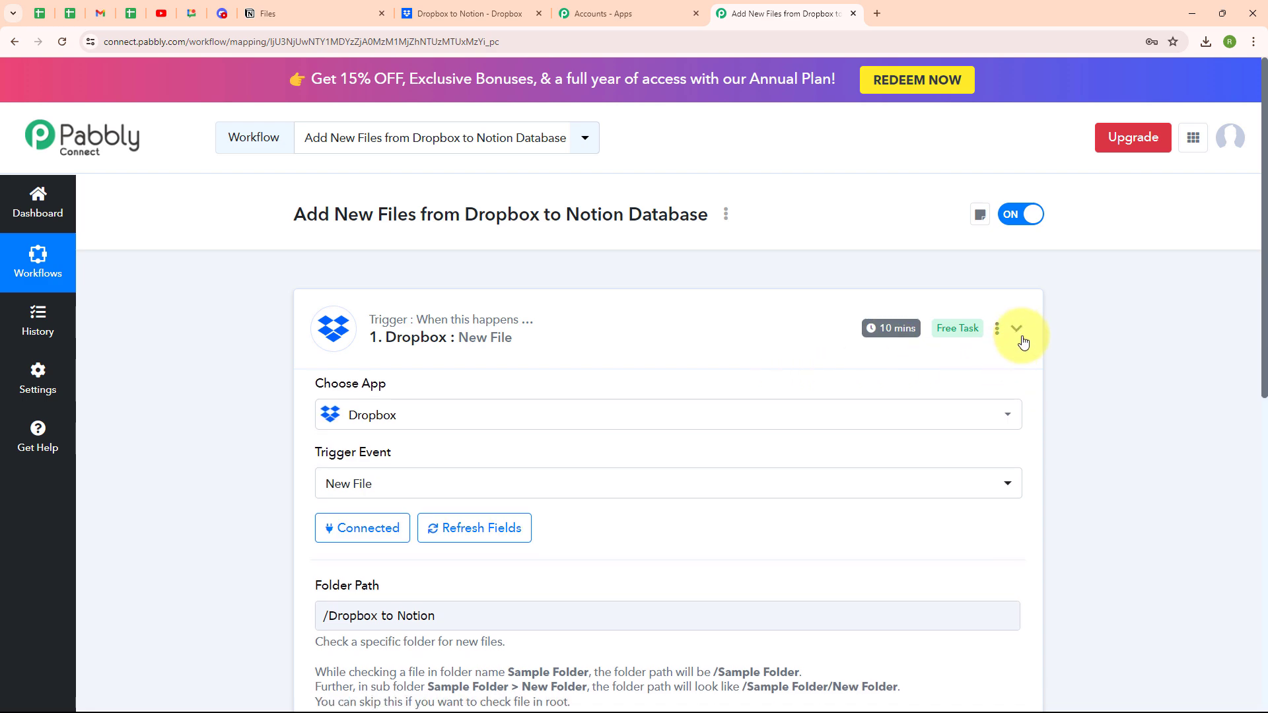
click(670, 489)
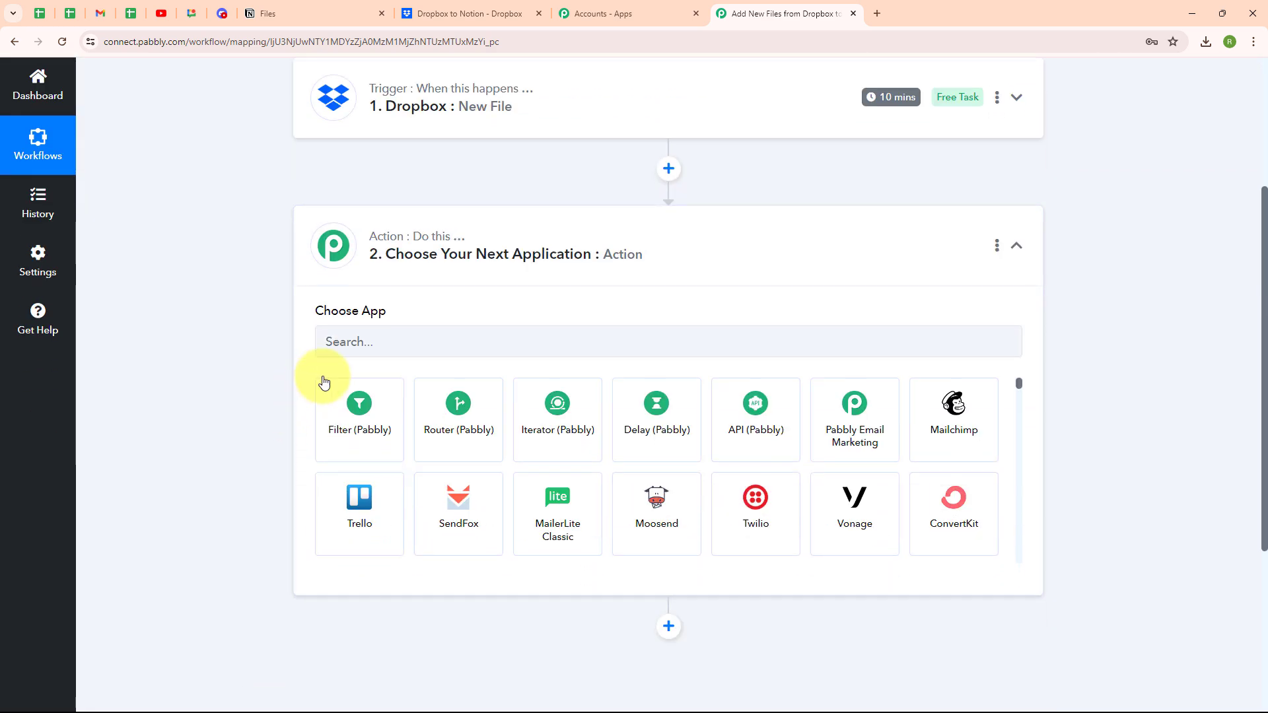
- Set the action application to Notion with Create Database Item as the action event
click(375, 343)
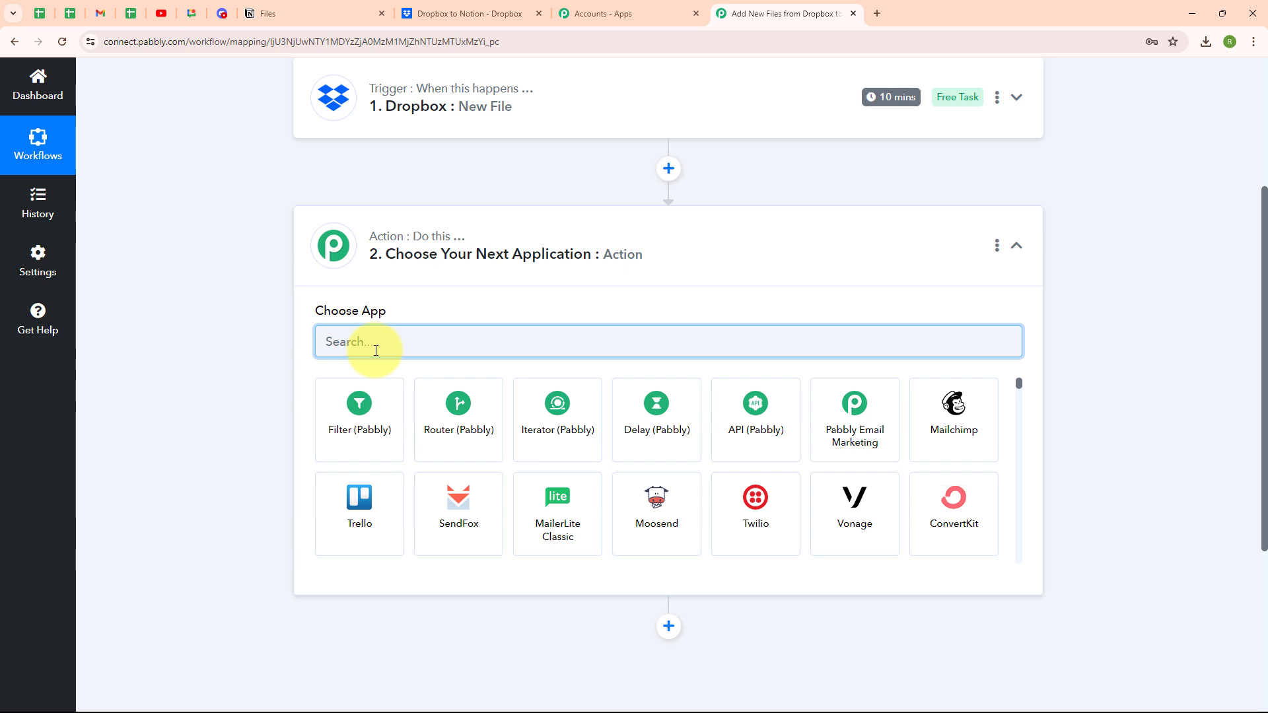
text(notio)
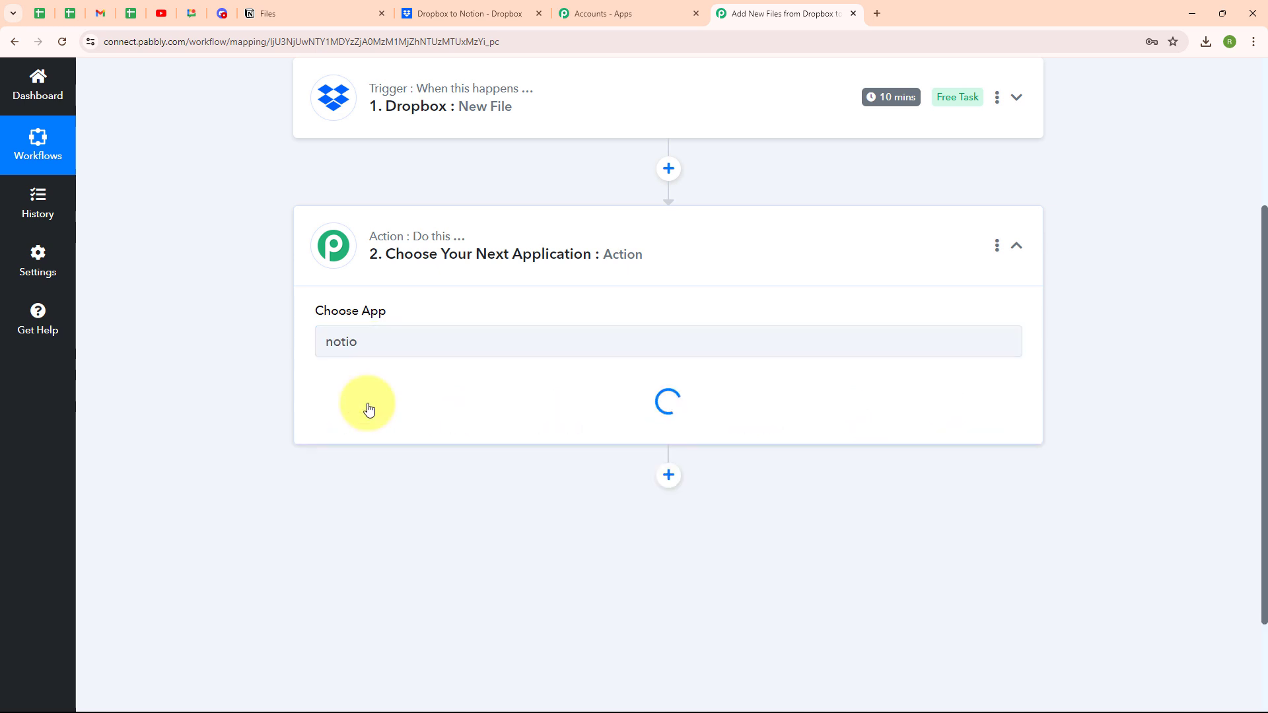
click(369, 406)
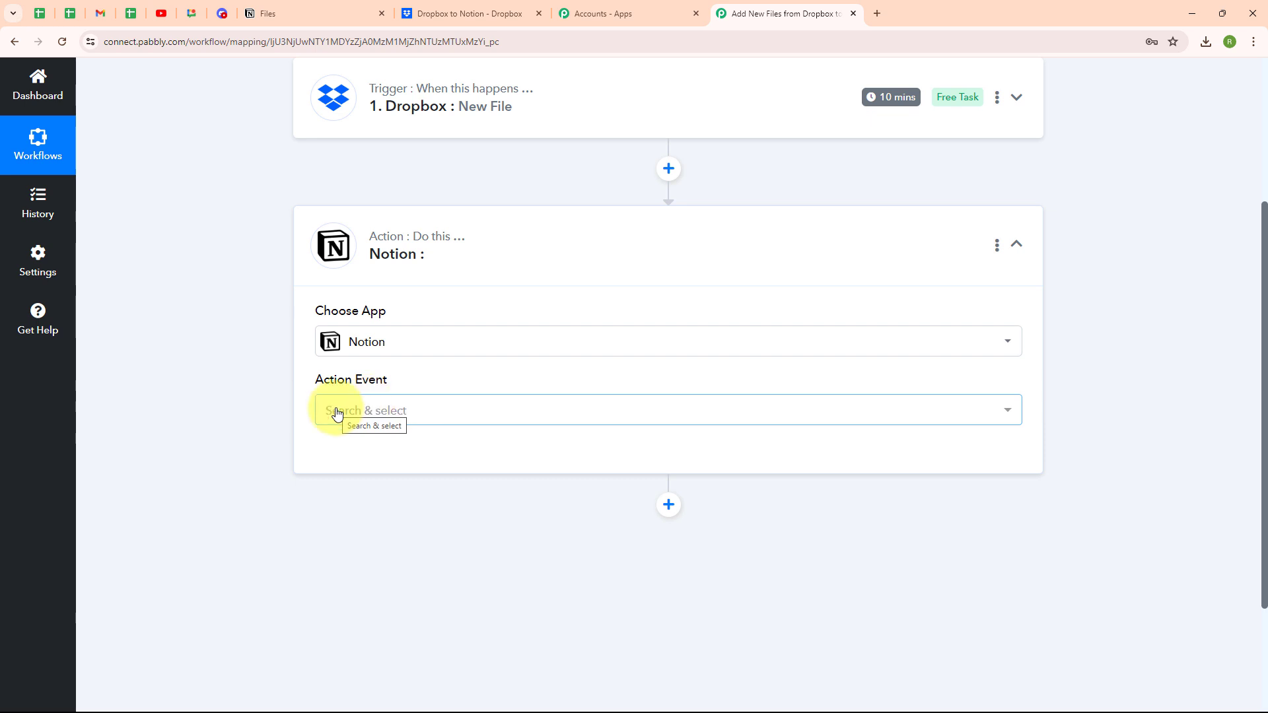
click(434, 410)
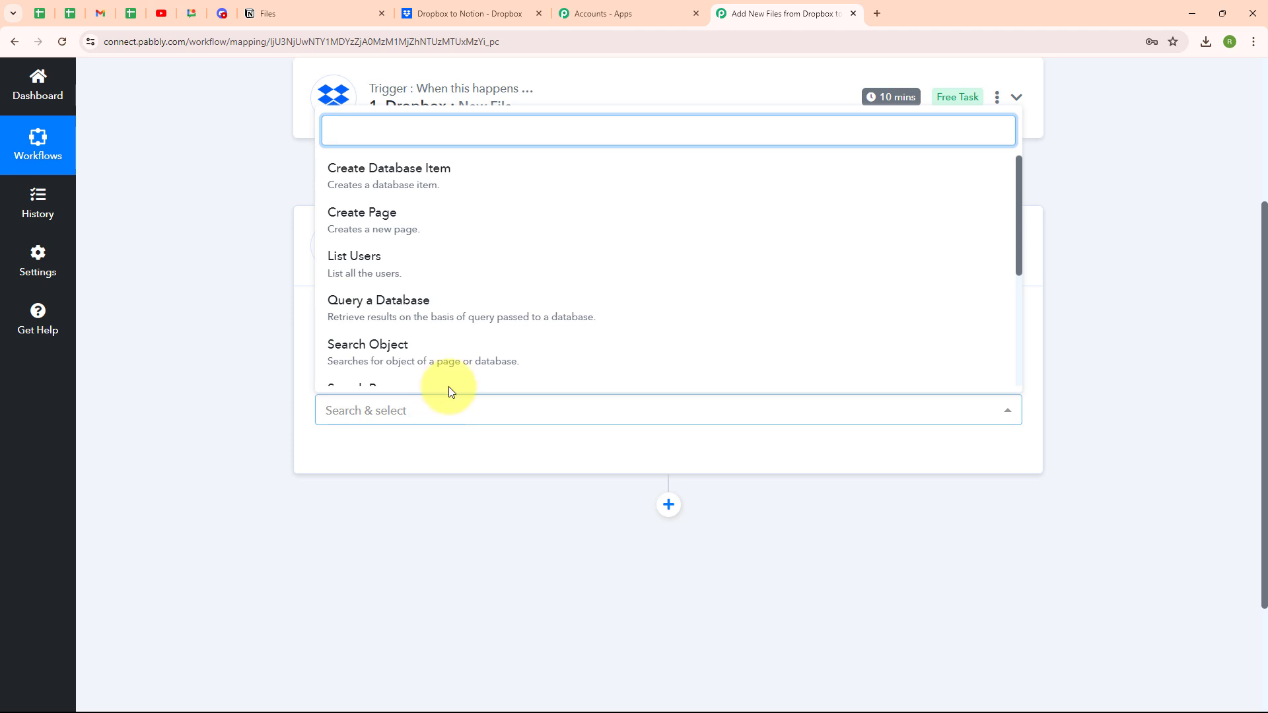
click(482, 176)
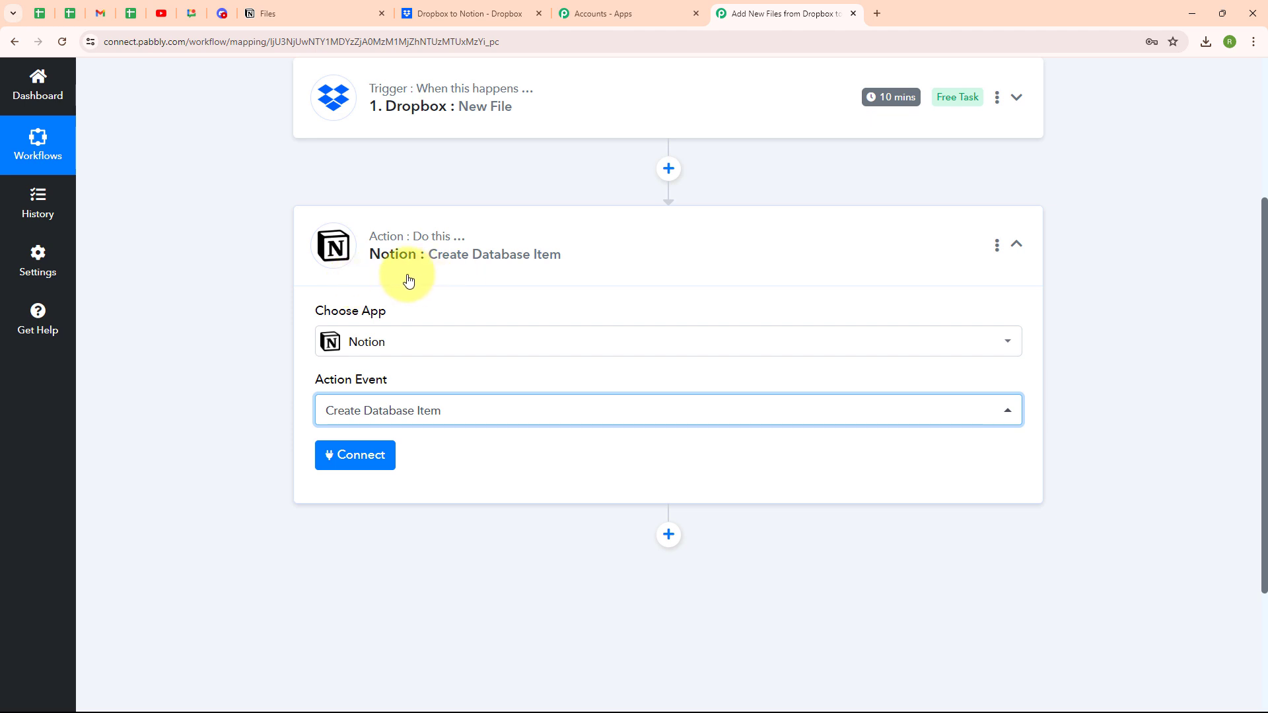
- Add a new Notion connection to the action and allow Pabbly Connect to access all pages in the workspace
click(343, 460)
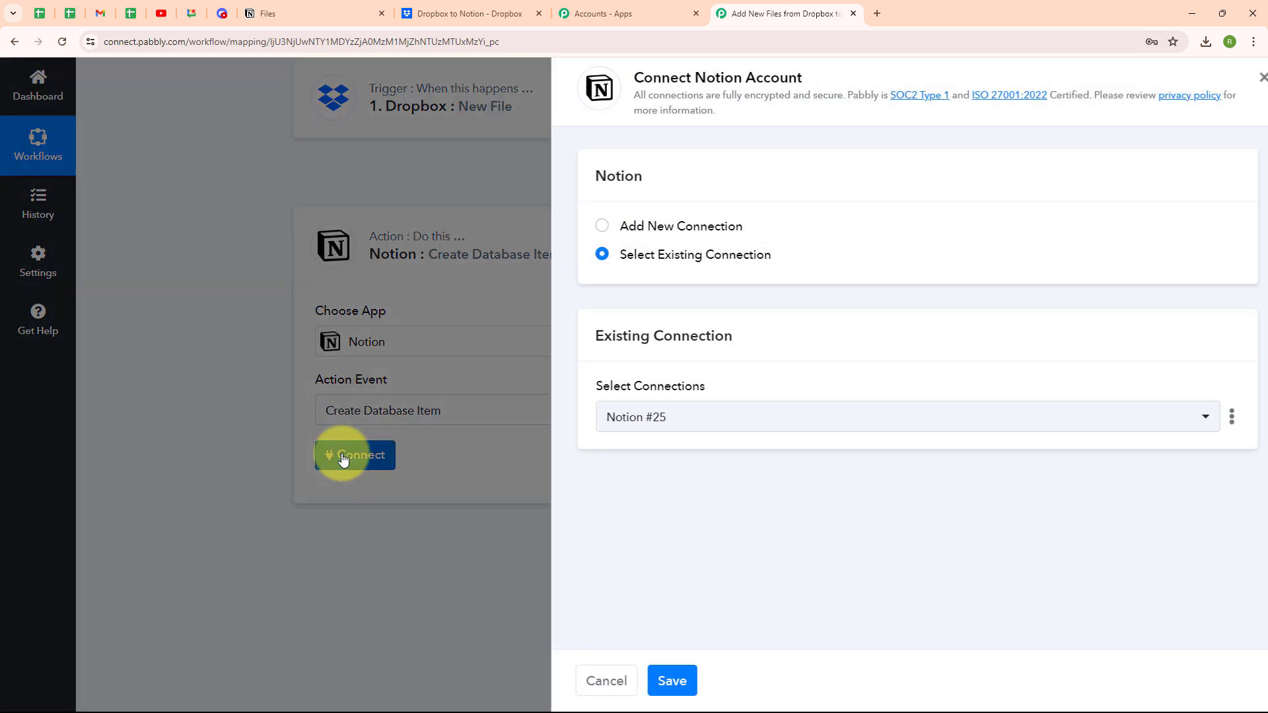
click(587, 228)
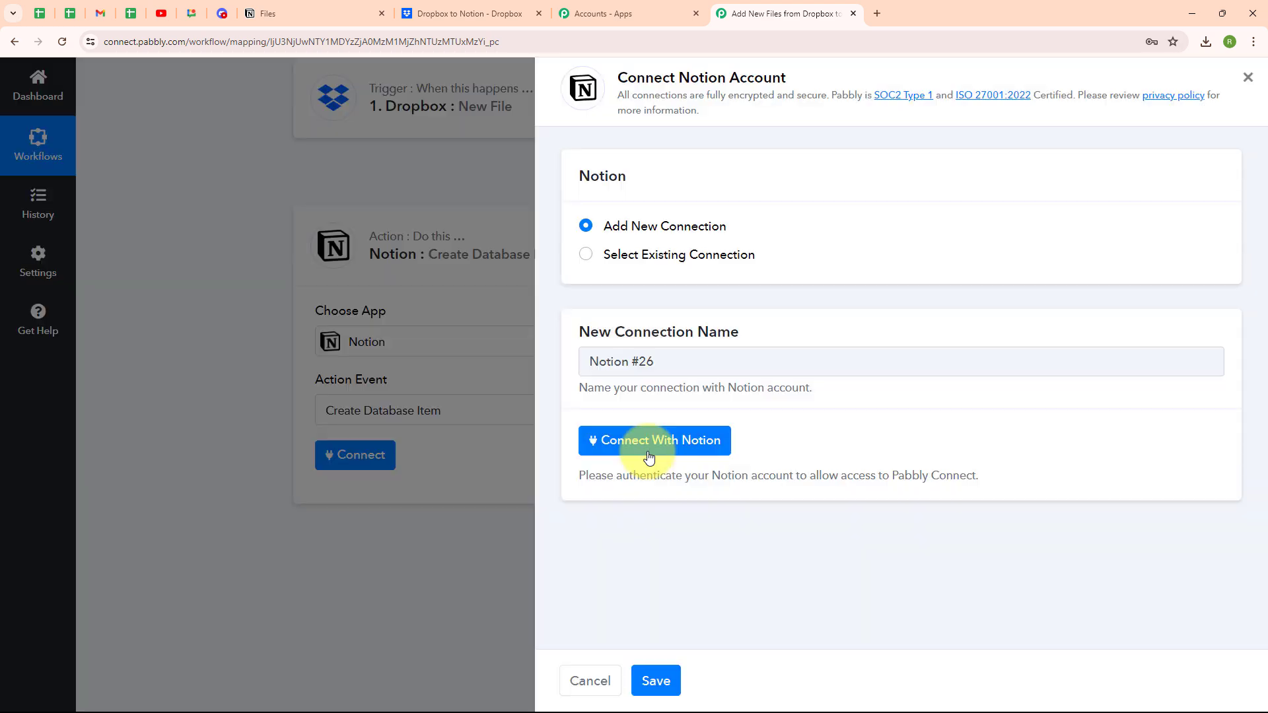
click(650, 454)
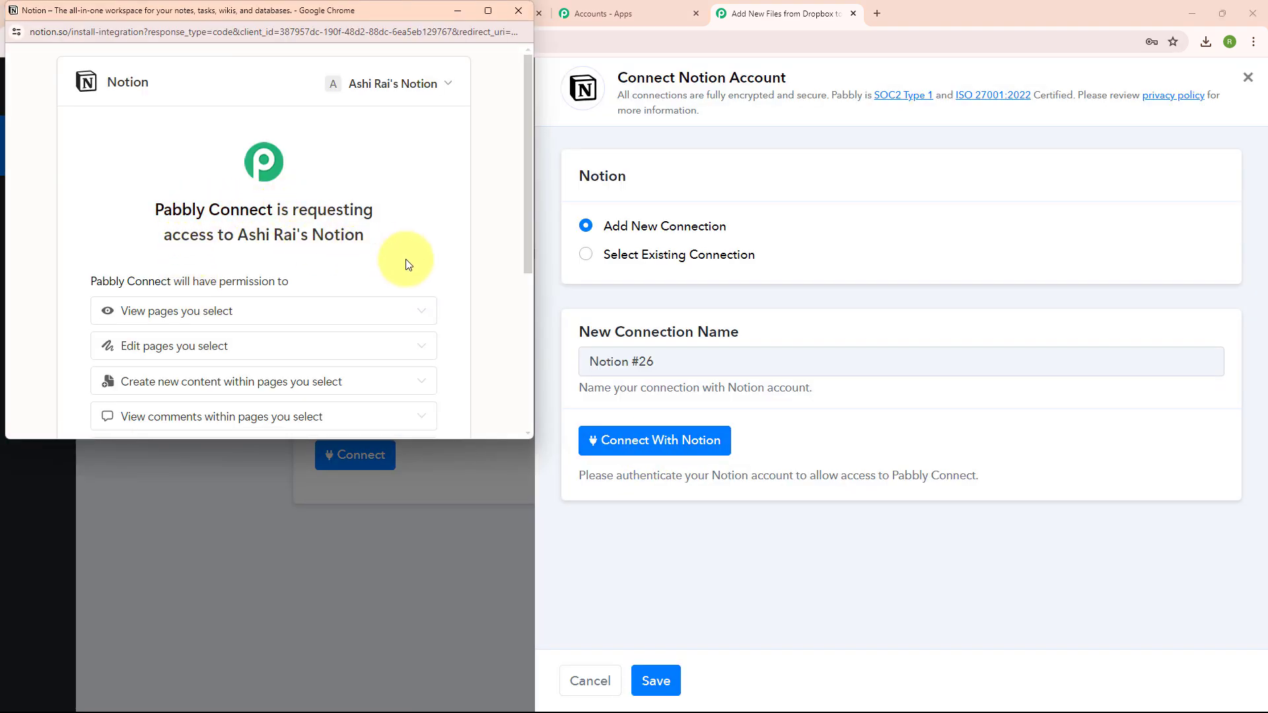
scroll(447, 264, down, 3)
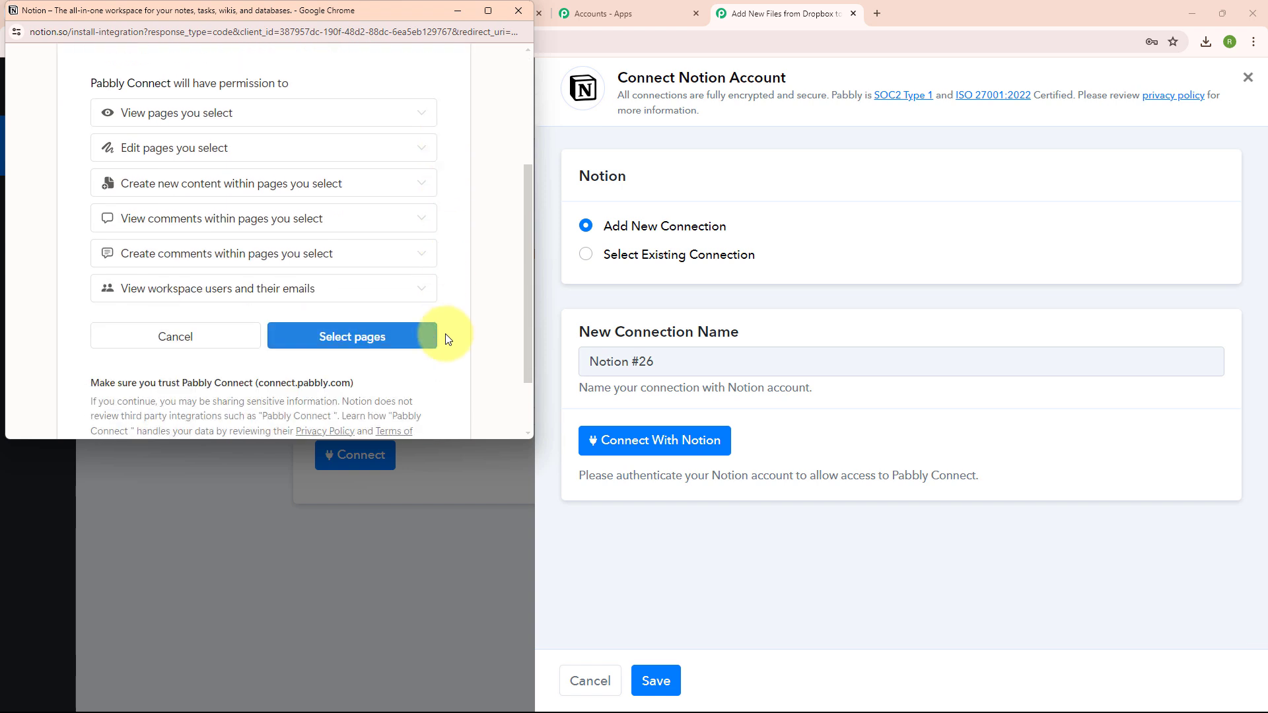
click(320, 336)
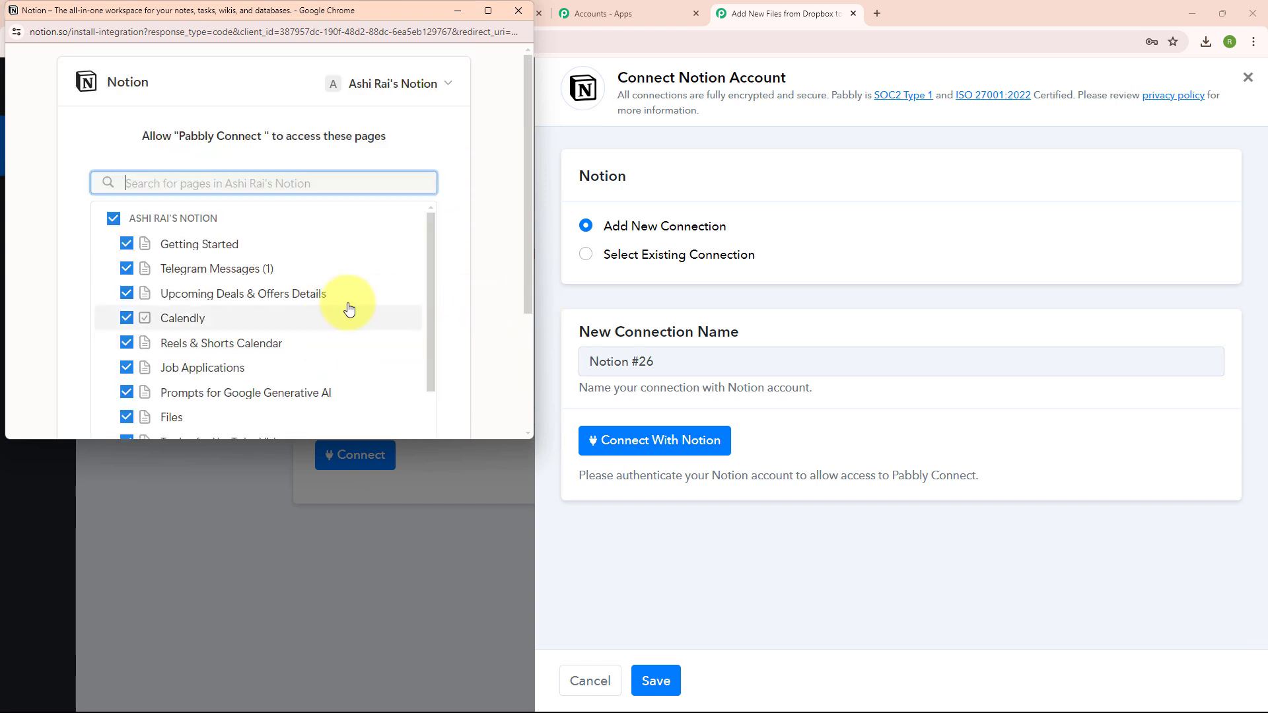
click(119, 221)
click(120, 222)
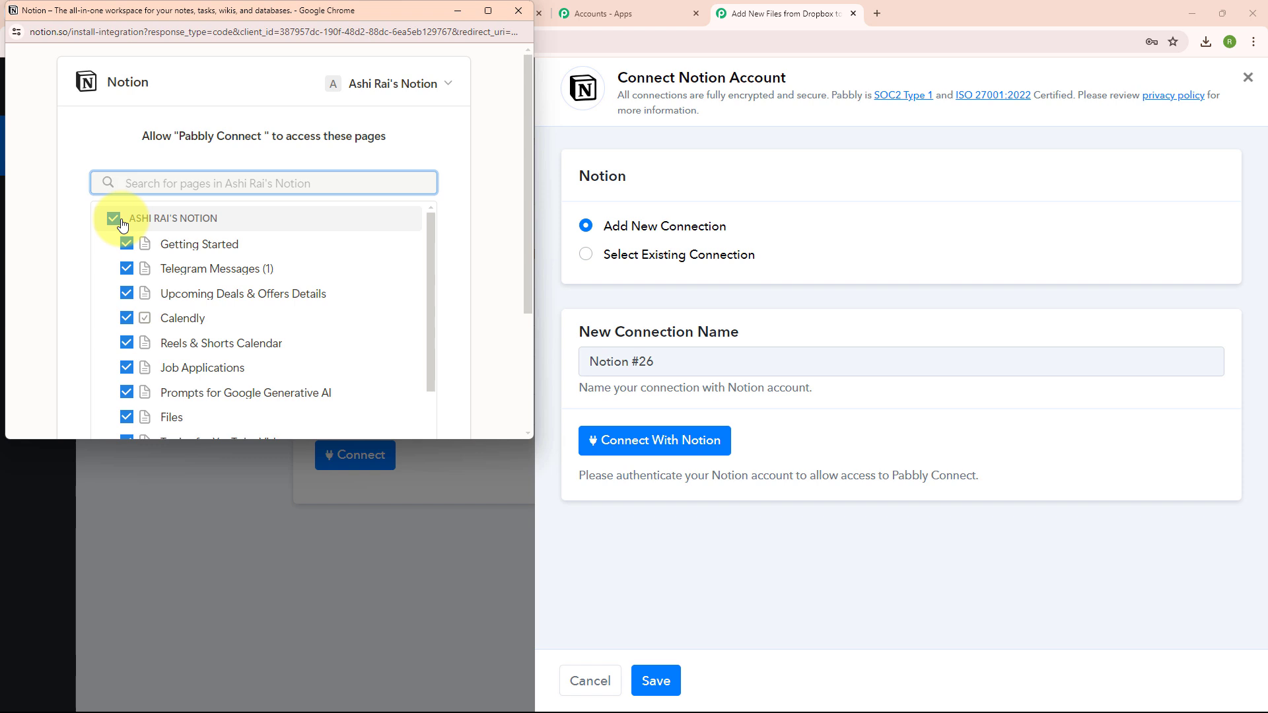
scroll(360, 323, down, 3)
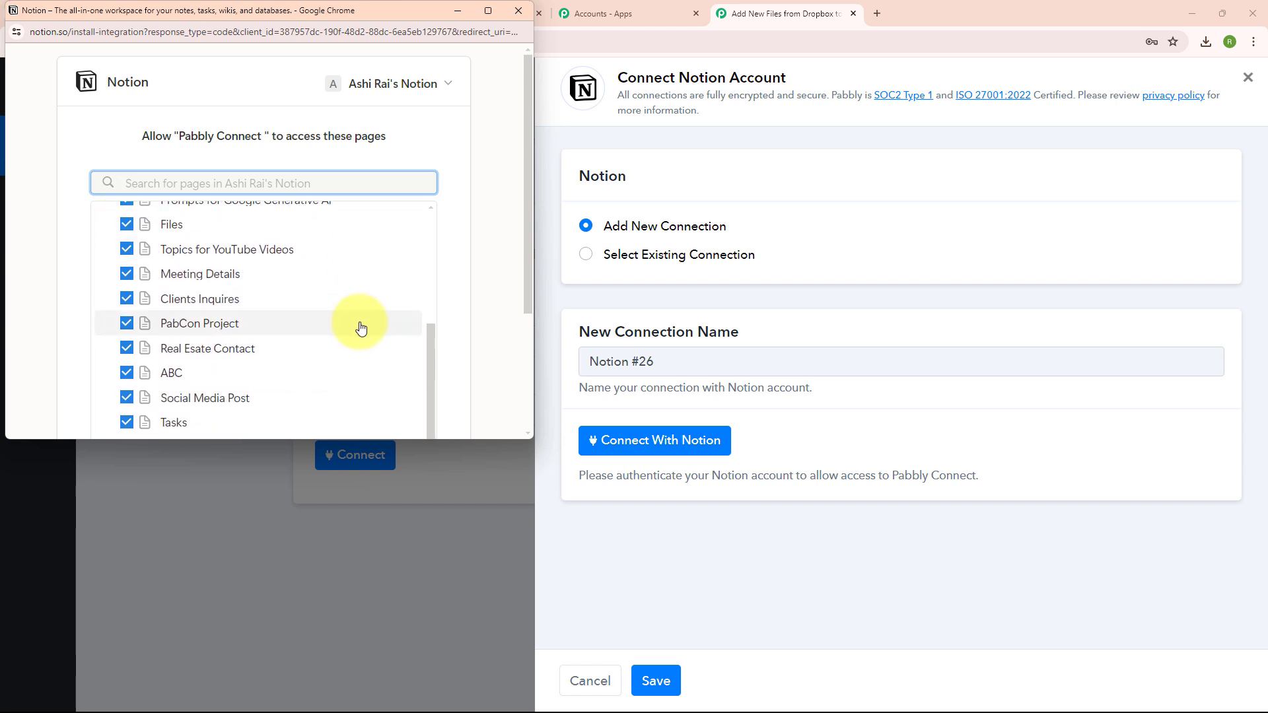
scroll(458, 323, down, 3)
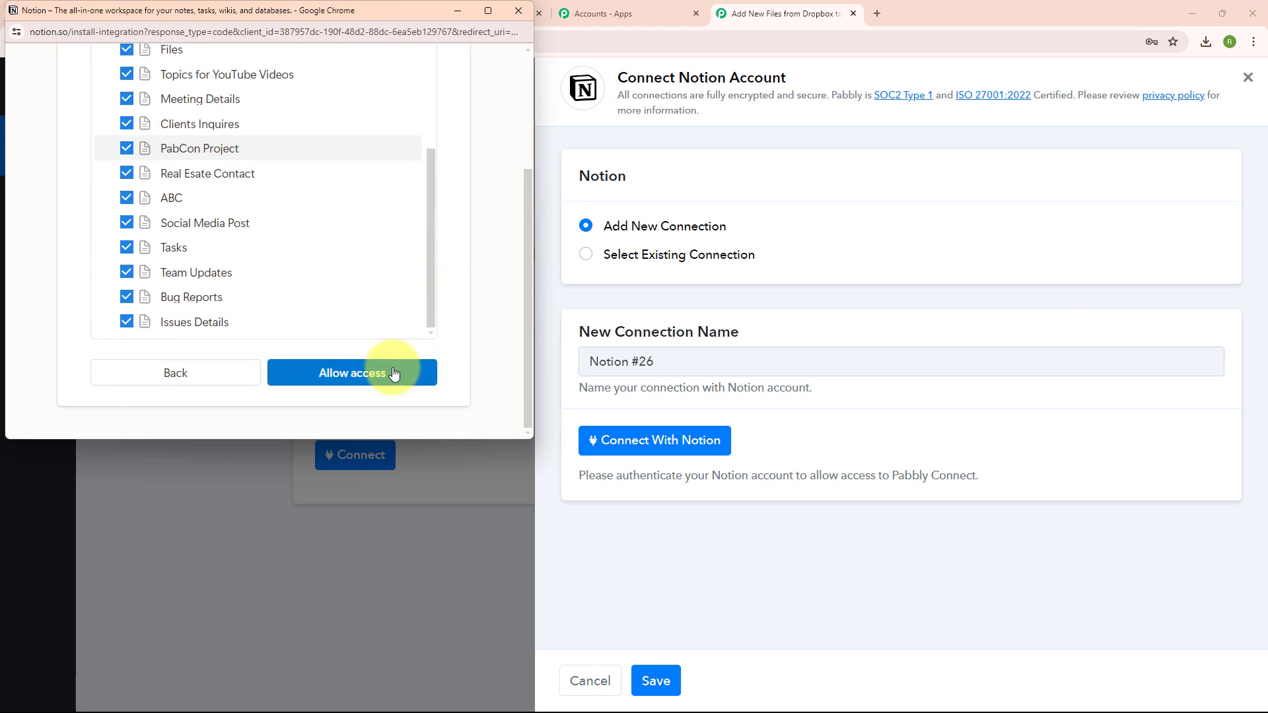
click(394, 373)
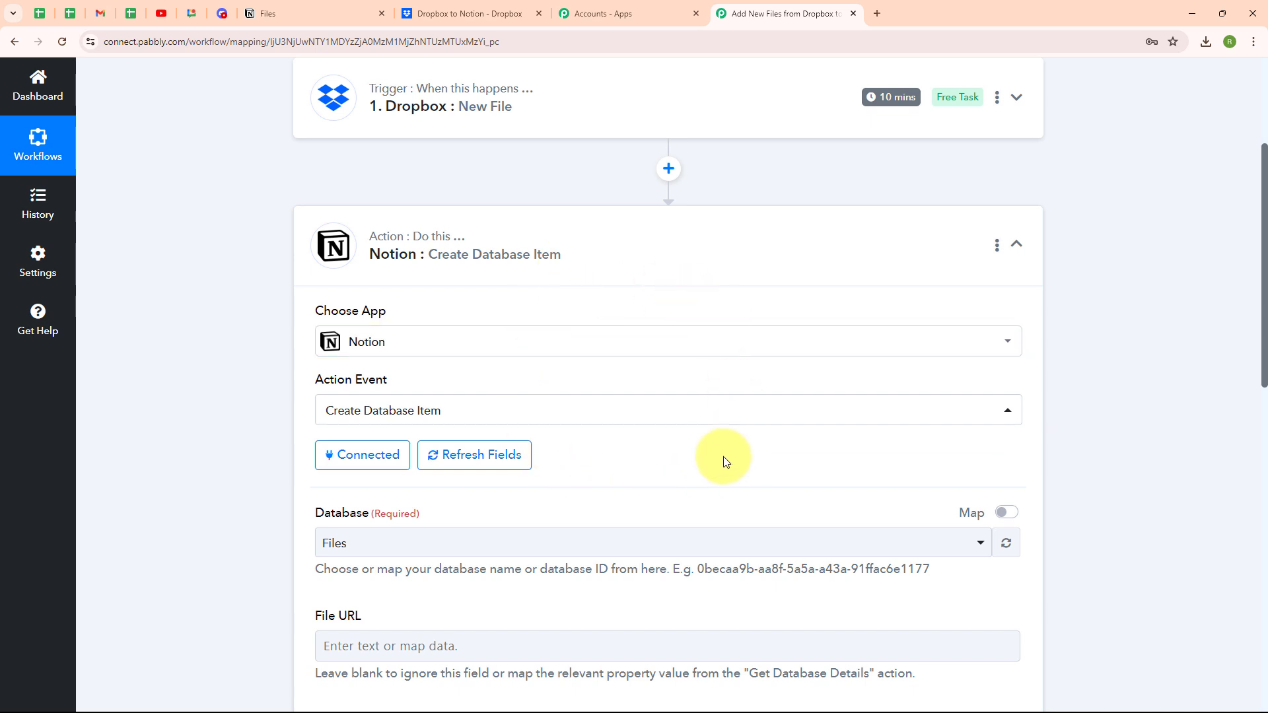
- Check the Files database in Notion and choose Files as the database for the Pabbly Connect action
scroll(723, 457, down, 4)
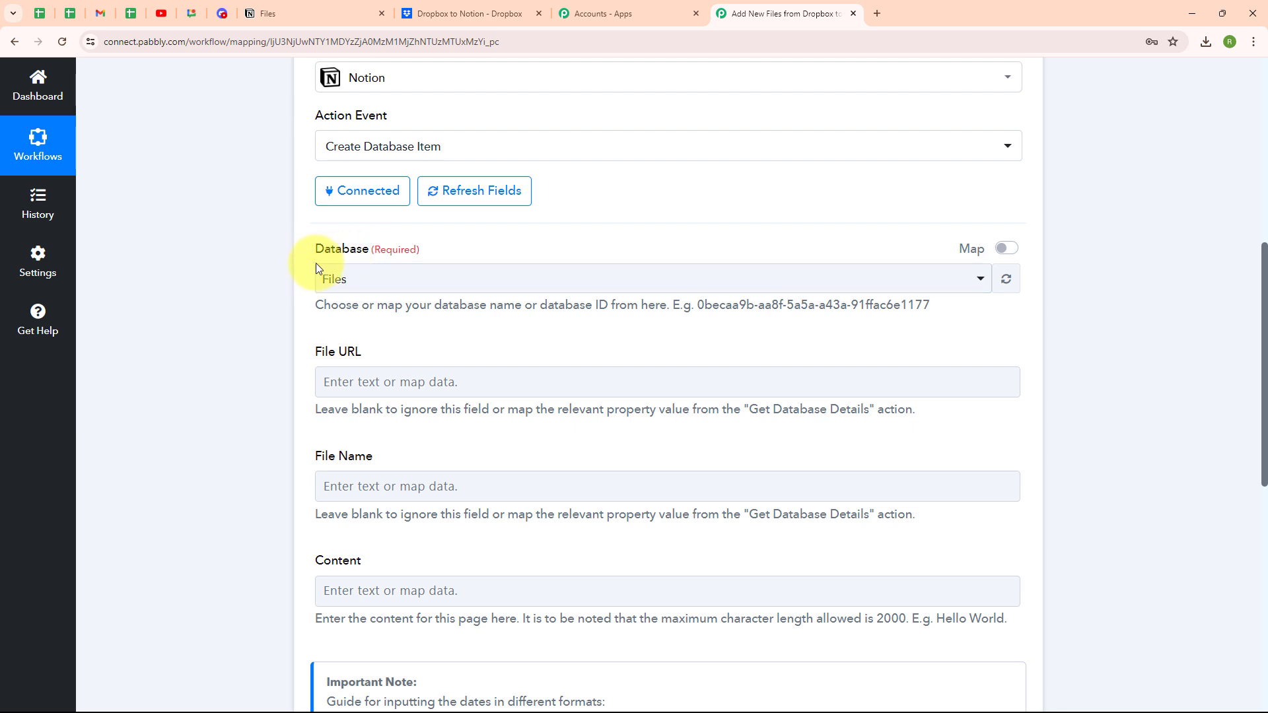
click(314, 6)
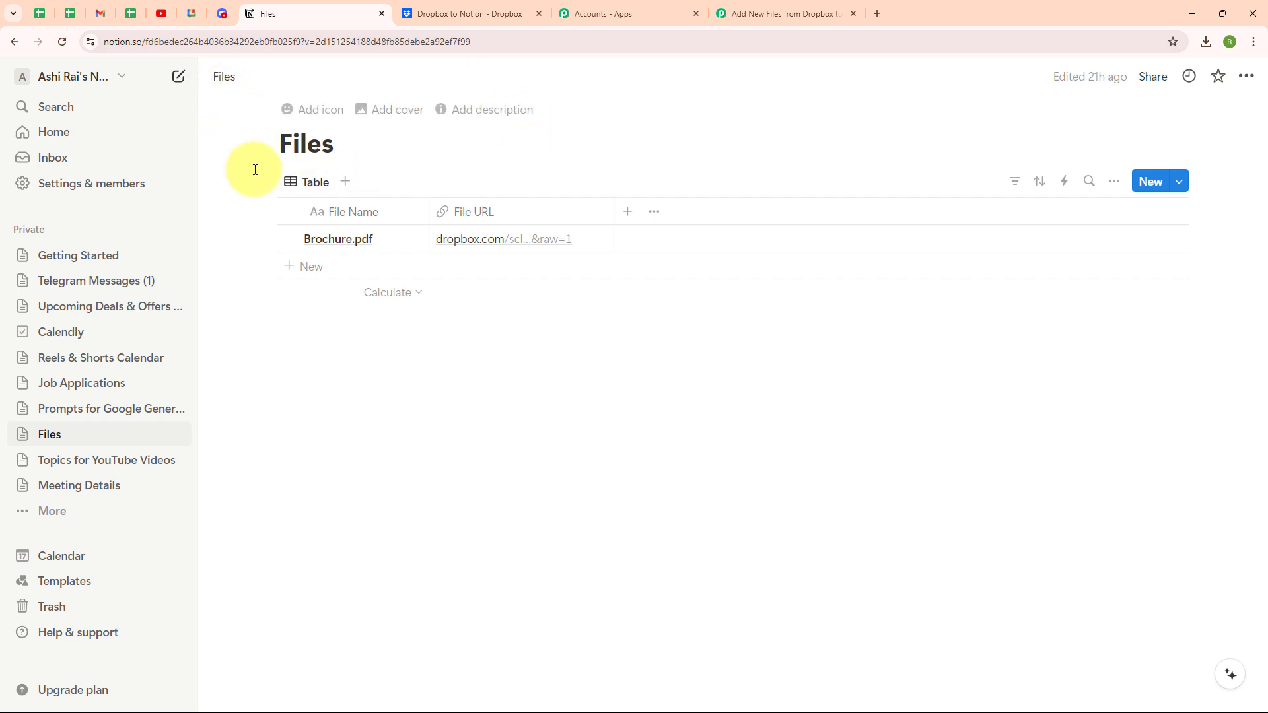
click(838, 8)
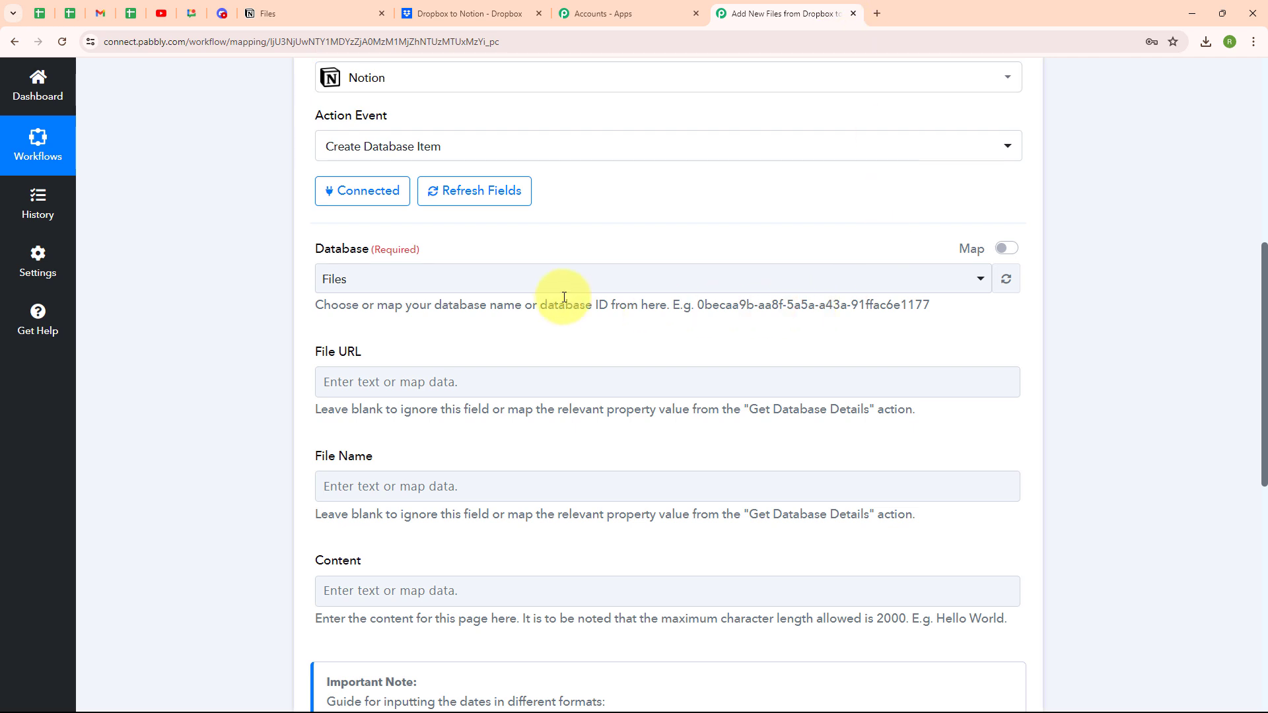
click(424, 282)
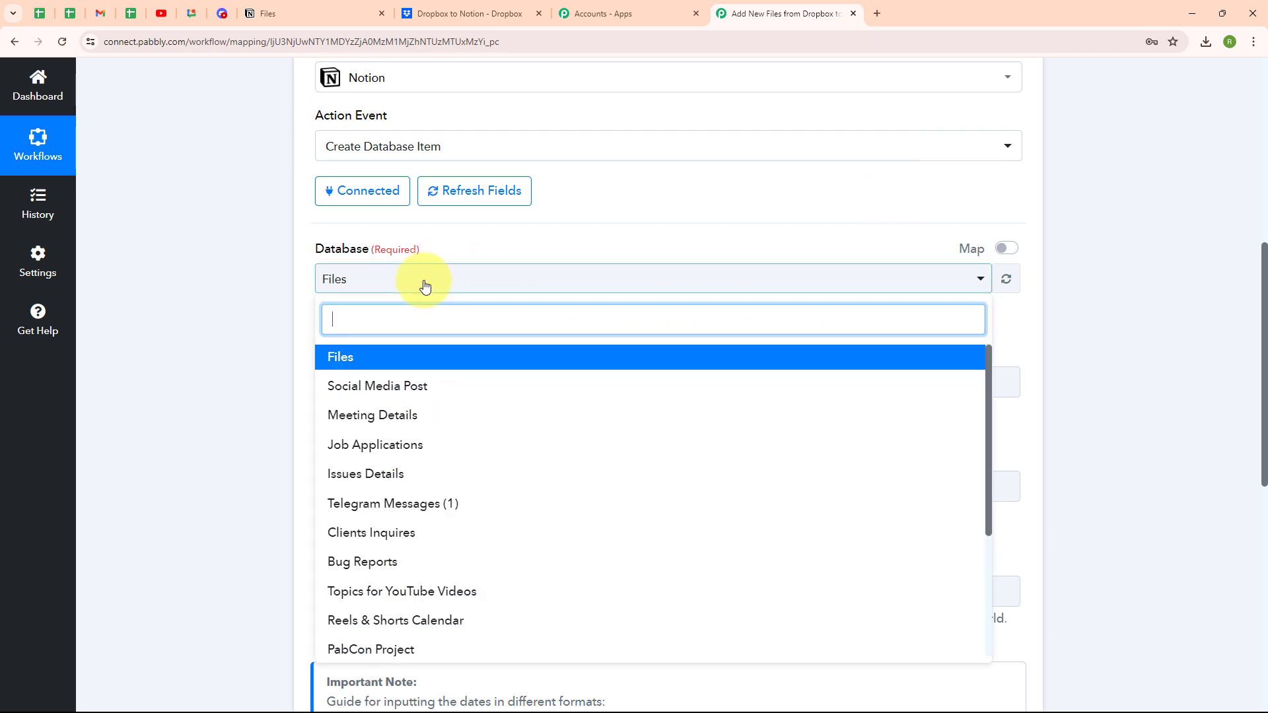
click(435, 361)
- Compare the action's fields with the Files table in Notion and map File URL to the Dropbox trigger's Res3 Shareable Link
scroll(774, 362, down, 1)
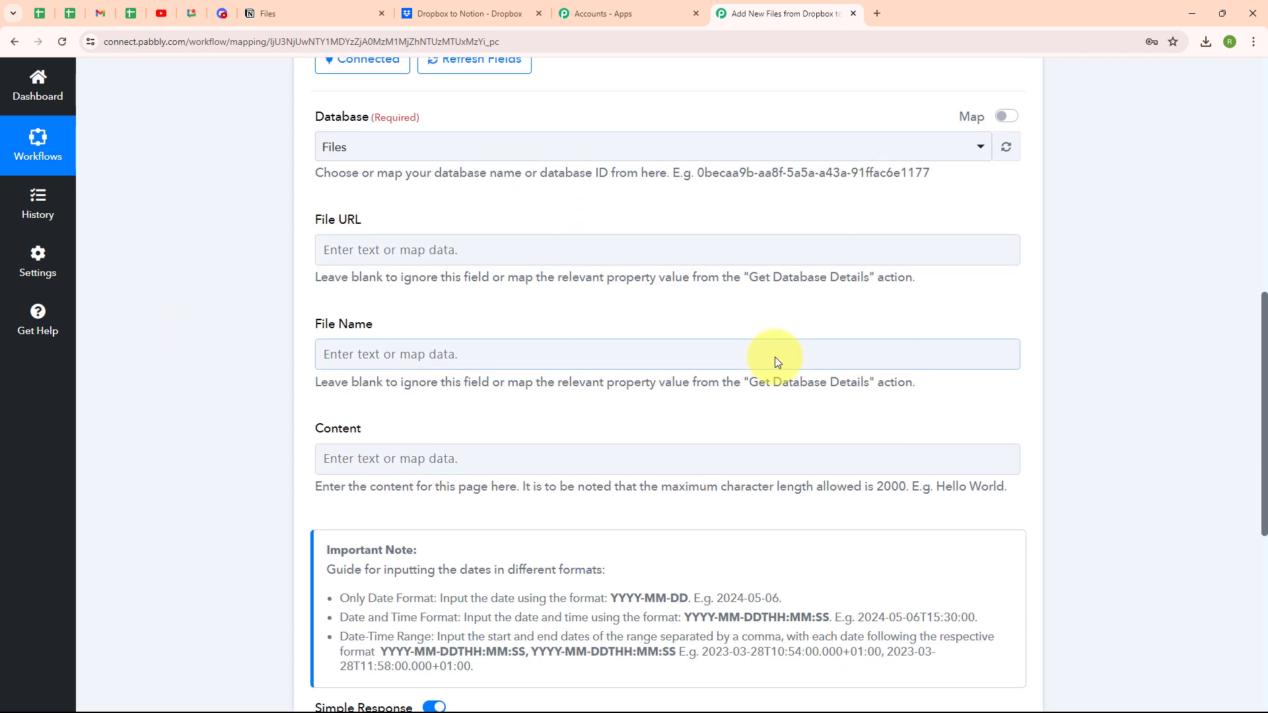
click(336, 237)
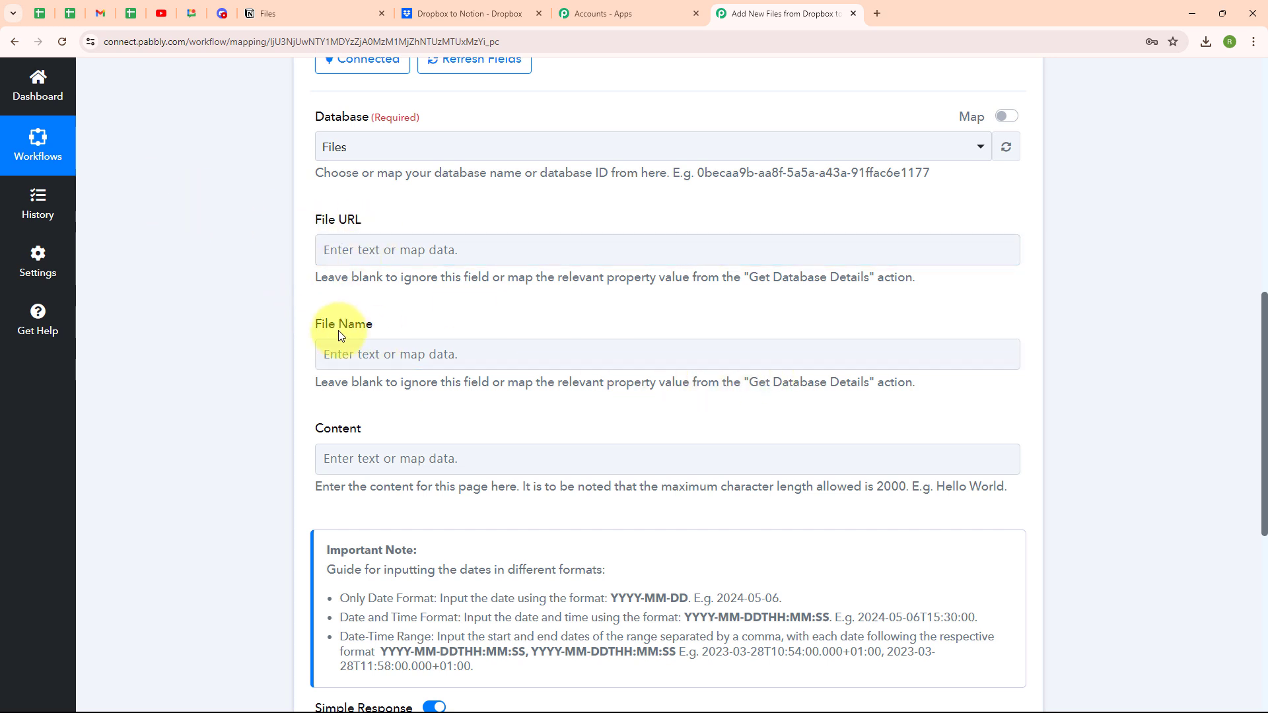
click(342, 351)
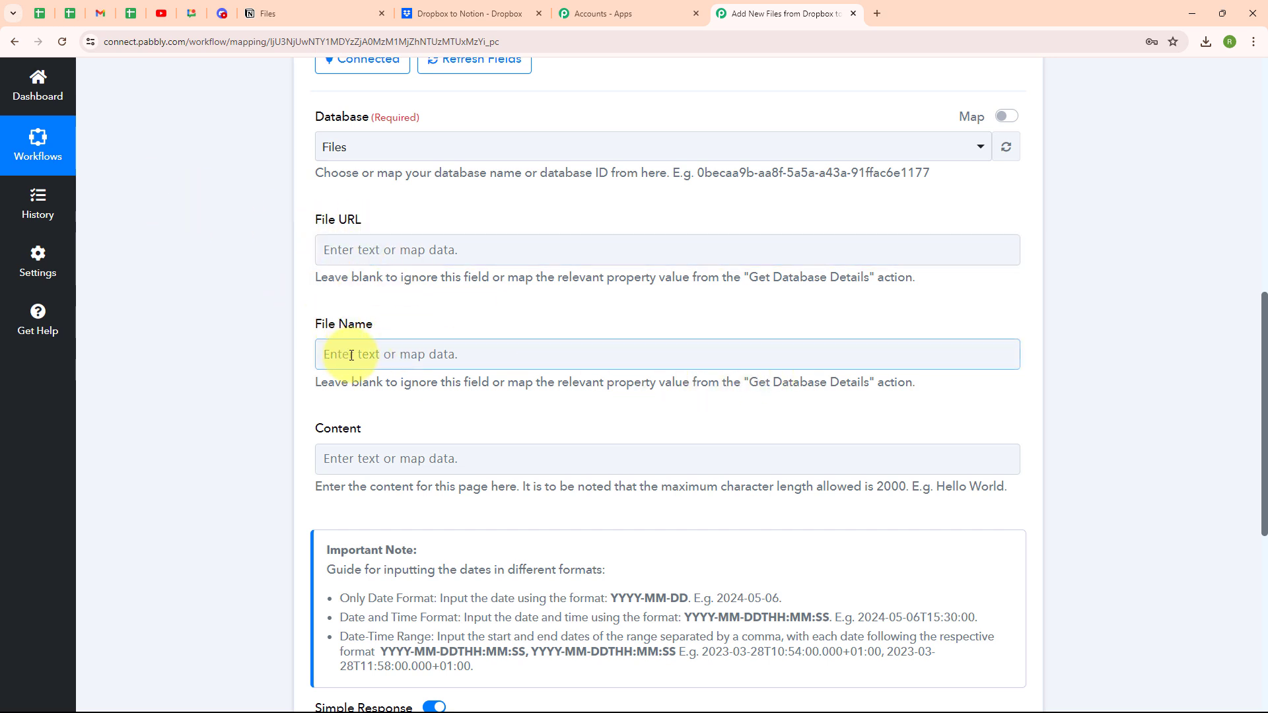
click(369, 8)
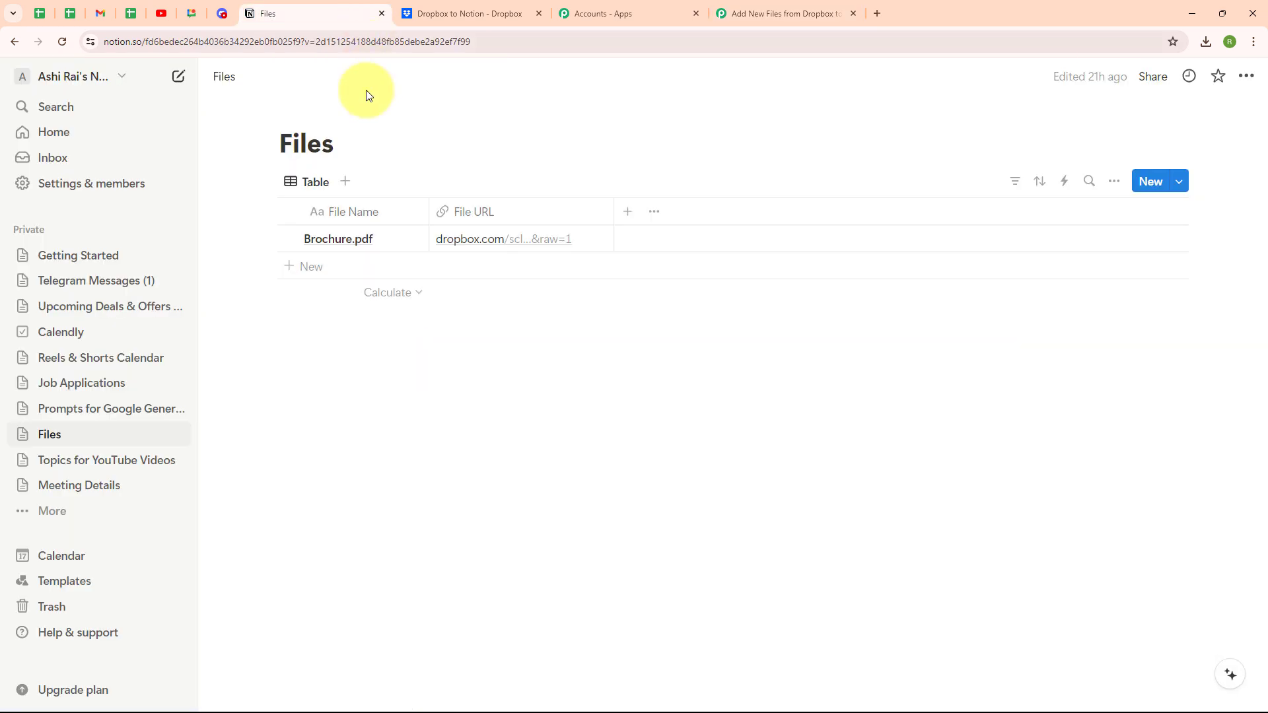
click(804, 5)
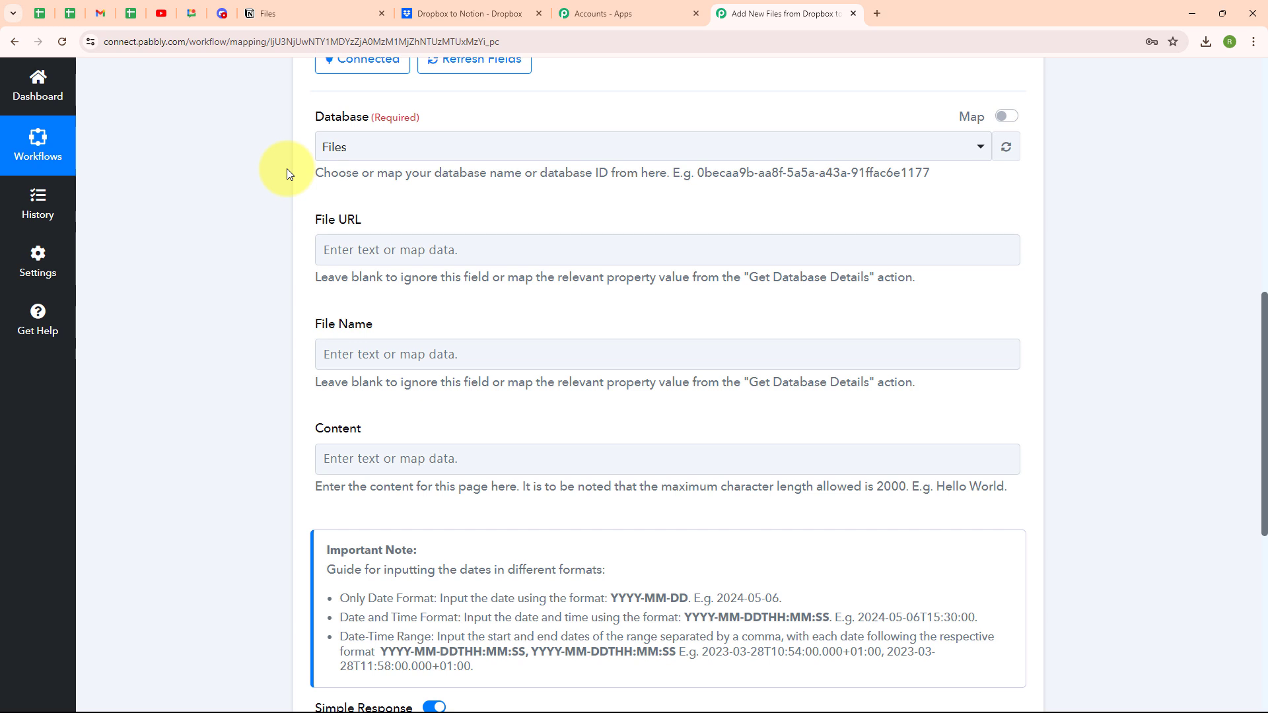
click(350, 248)
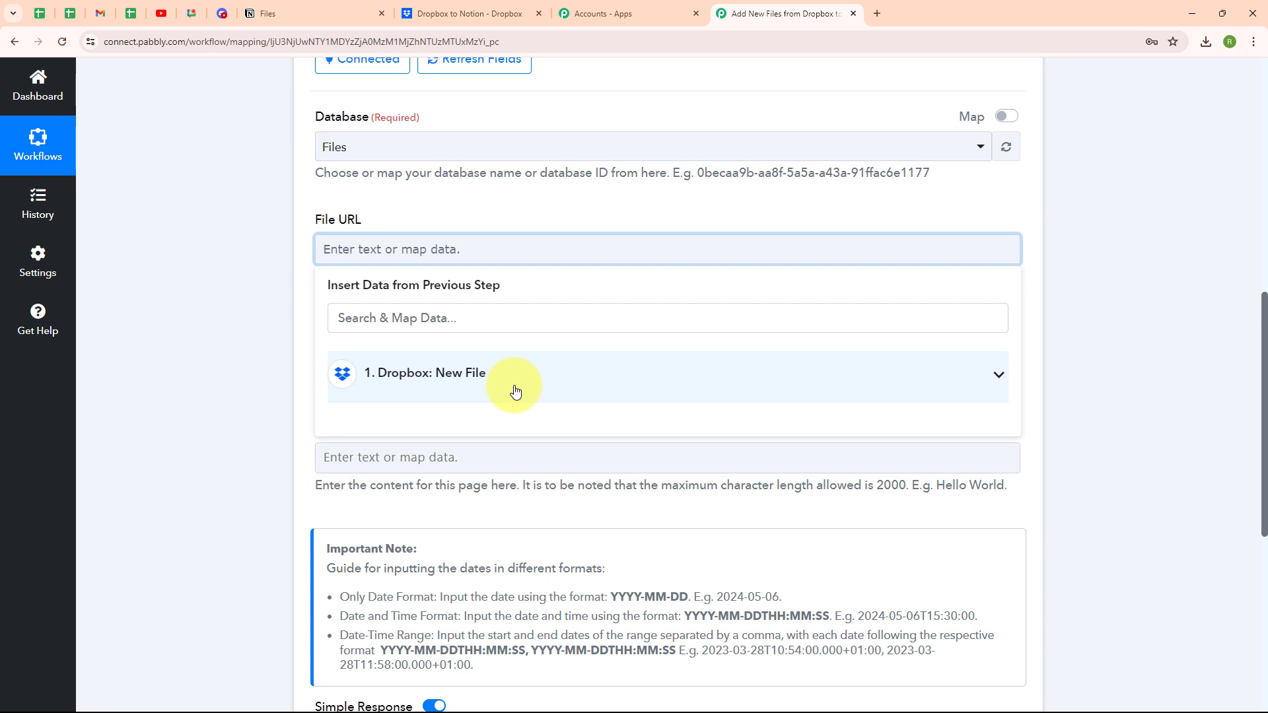
click(439, 383)
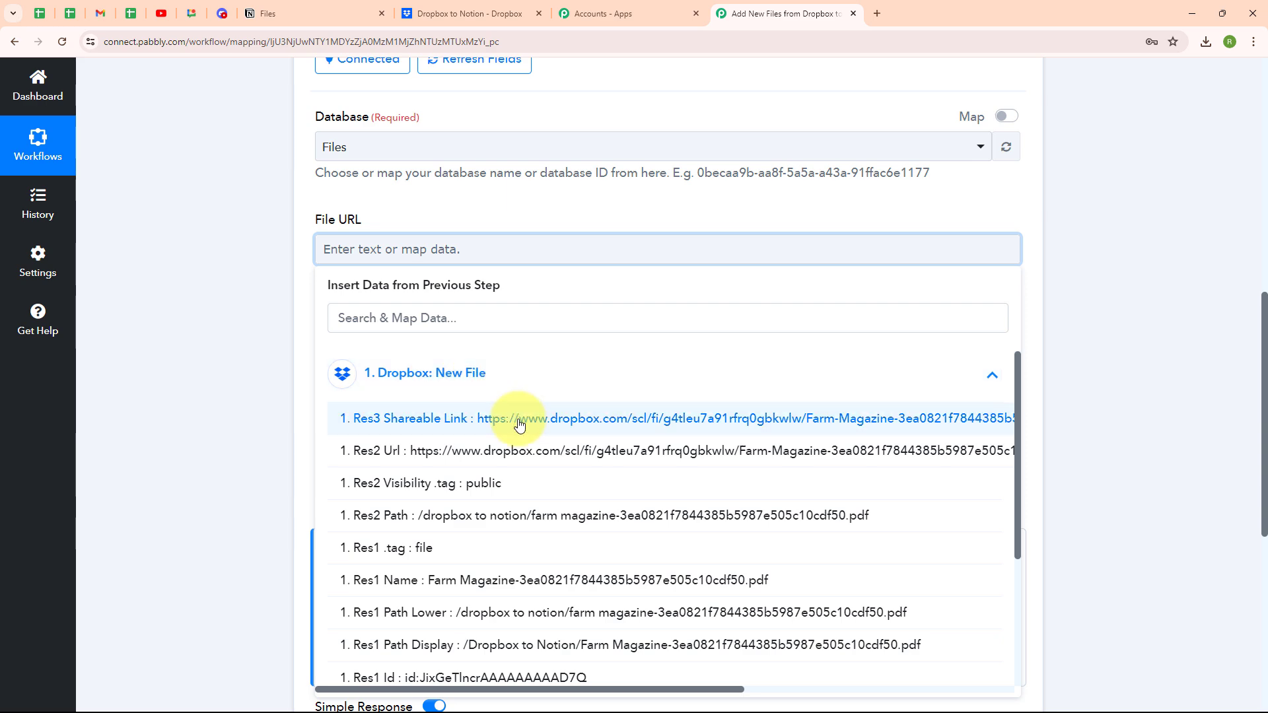
click(570, 432)
click(291, 393)
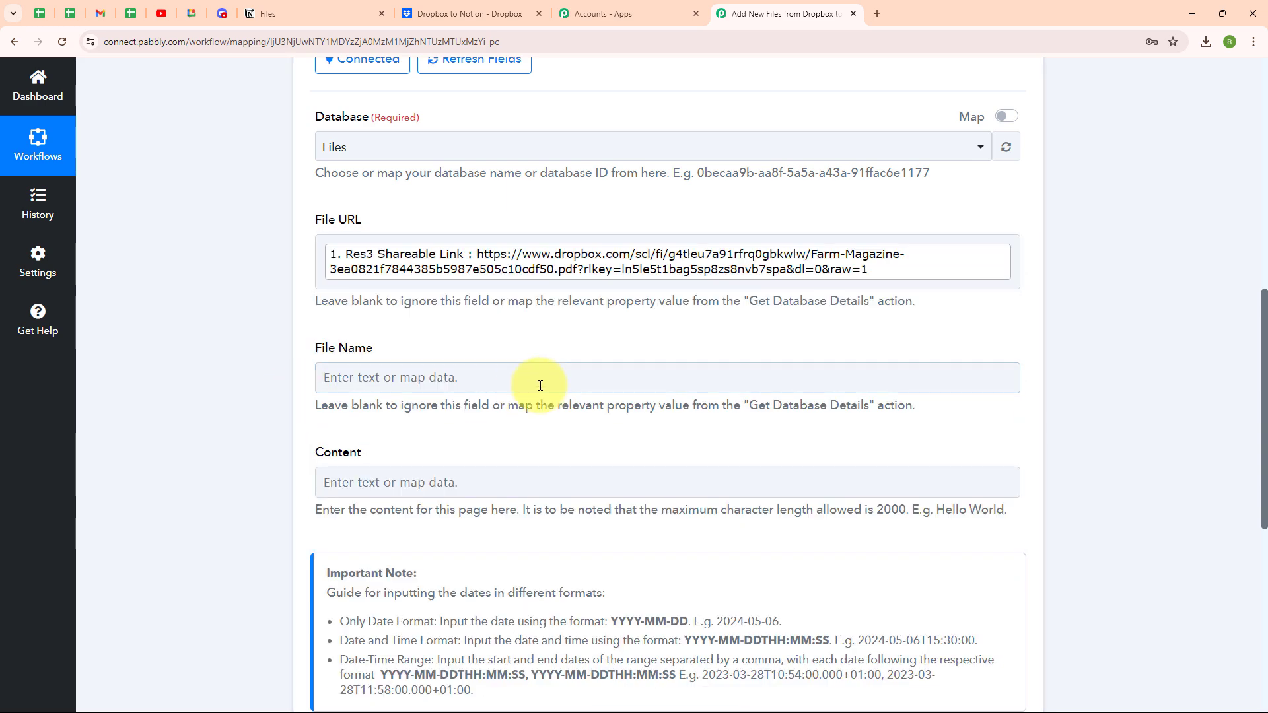
- Map the File Name field to Res1 Name from the Dropbox New File trigger
scroll(538, 382, down, 1)
click(370, 301)
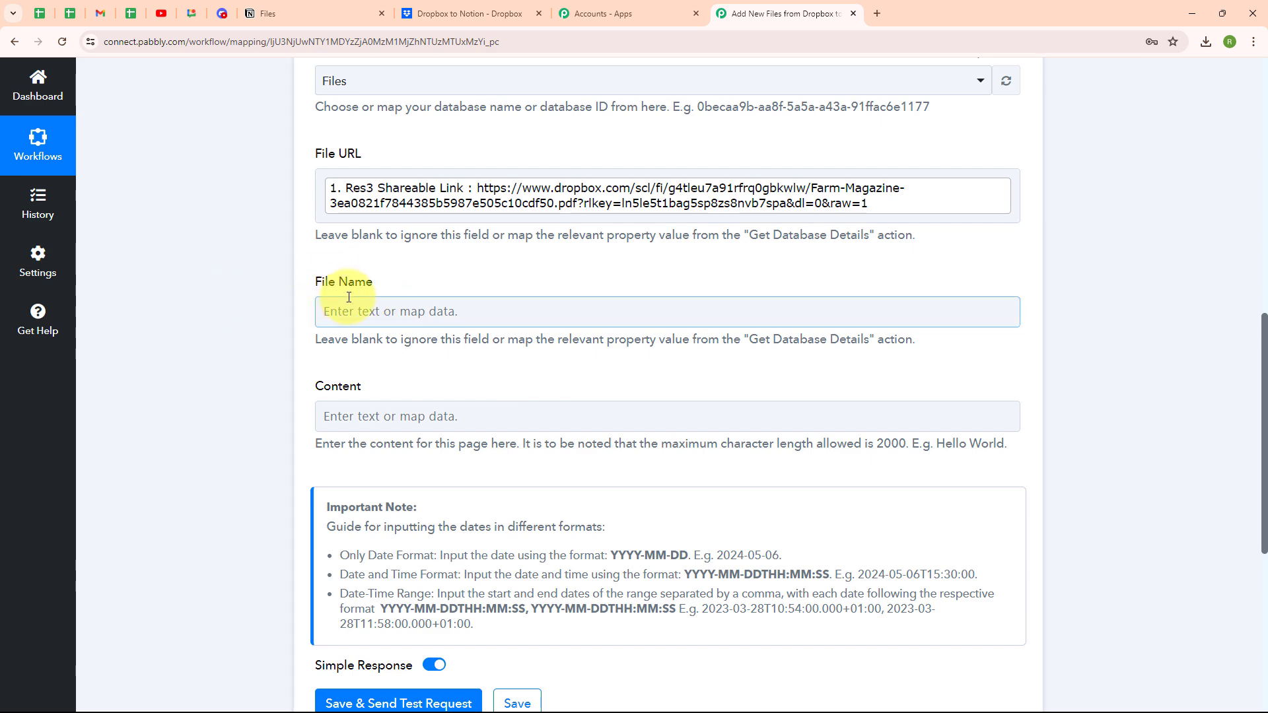
click(370, 303)
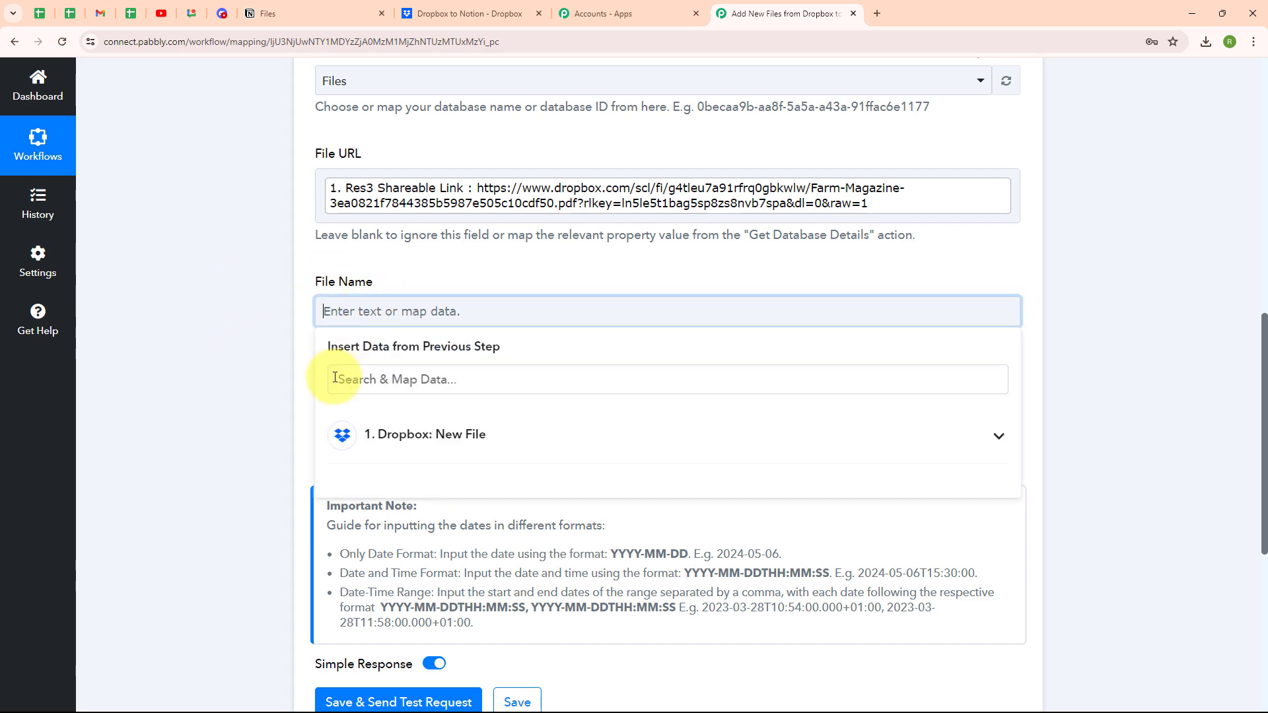
click(410, 452)
scroll(578, 561, down, 2)
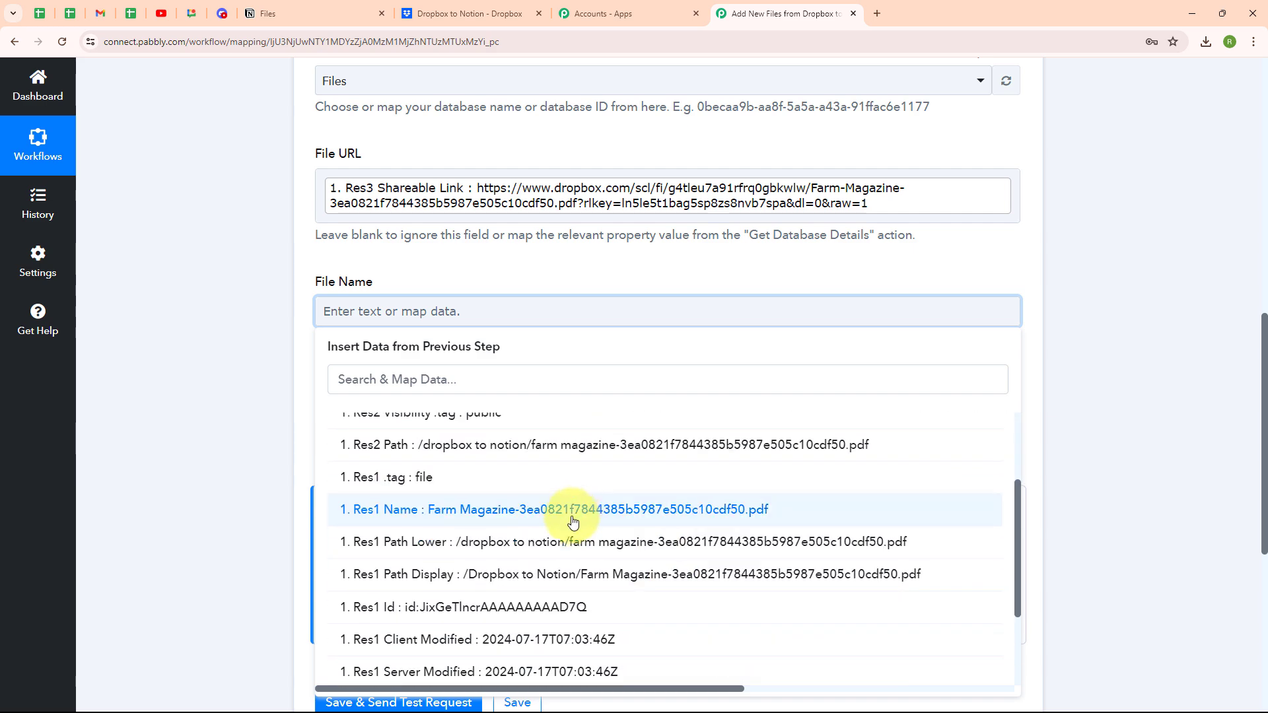
click(530, 517)
click(244, 477)
- Save the Notion action with a test request, and collapse its section after reviewing the response
scroll(324, 340, down, 1)
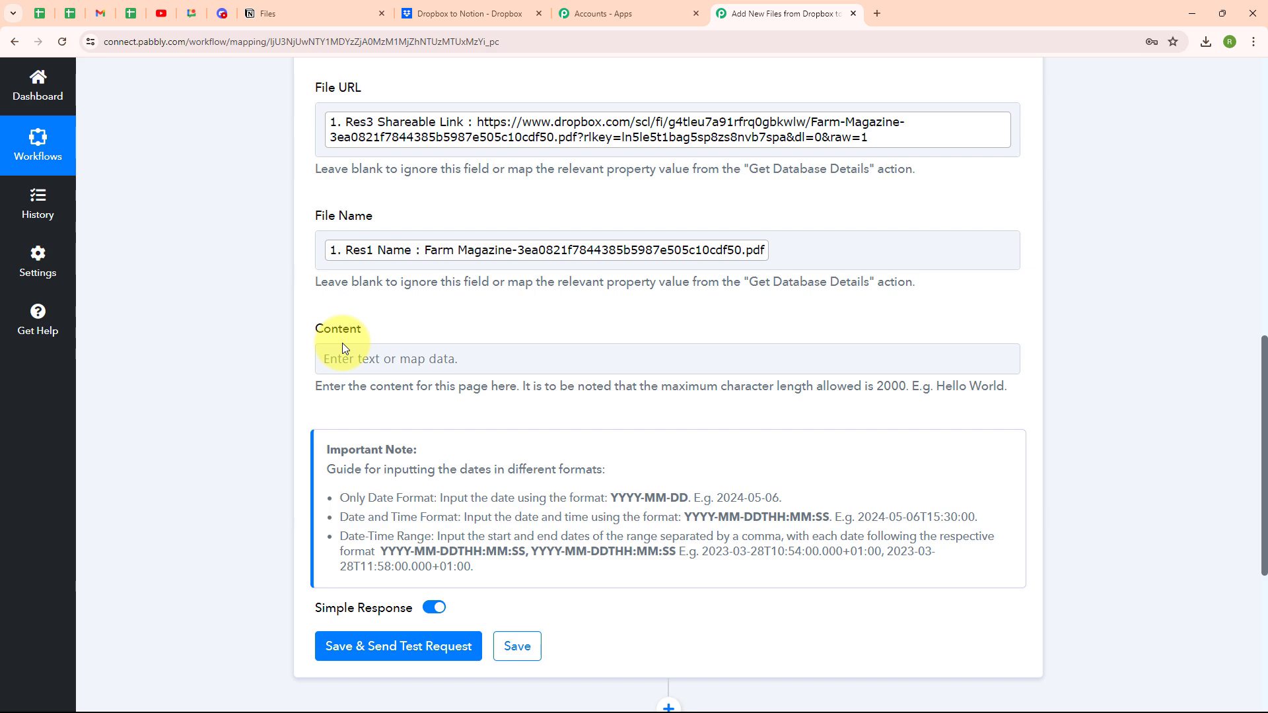
scroll(820, 302, up, 2)
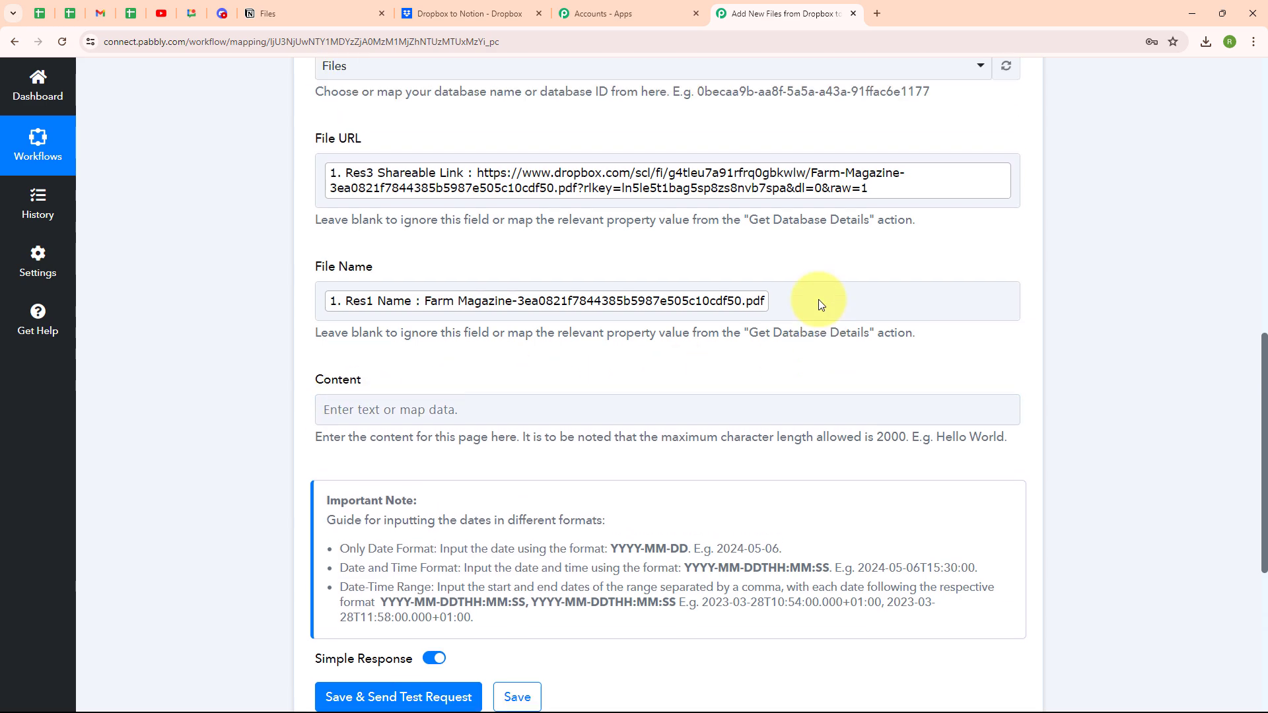
scroll(820, 299, down, 5)
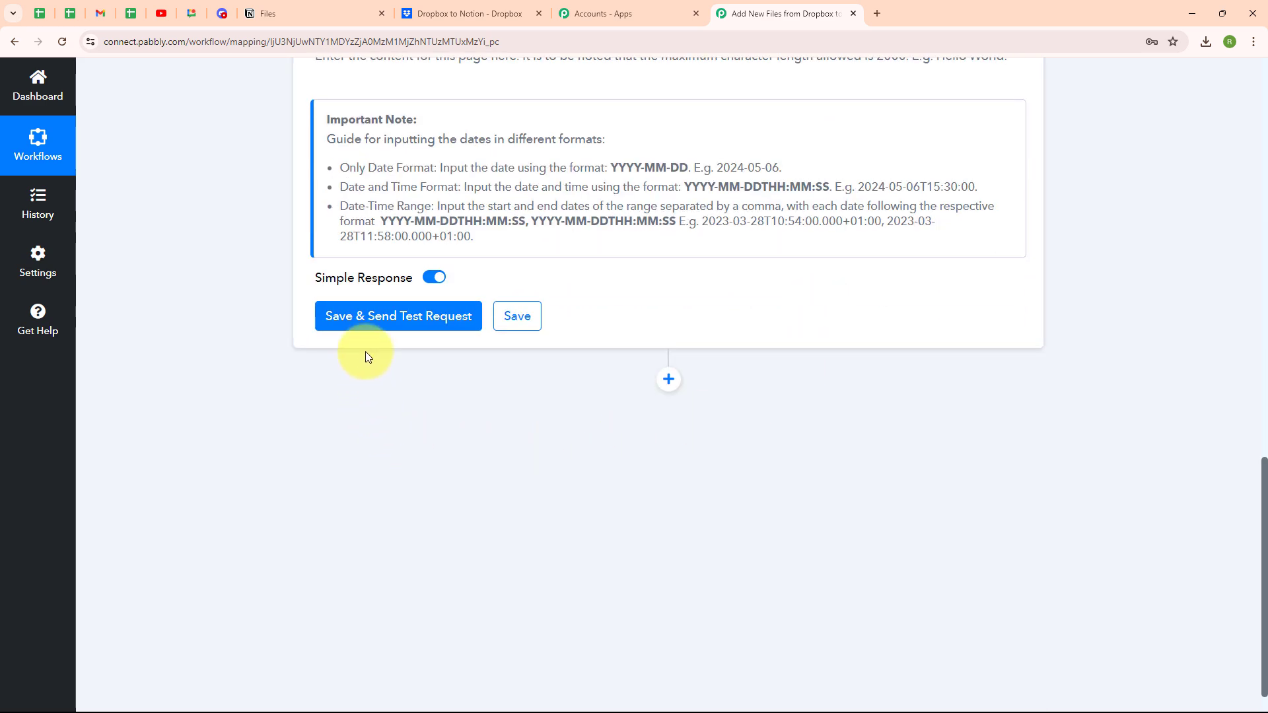
click(388, 311)
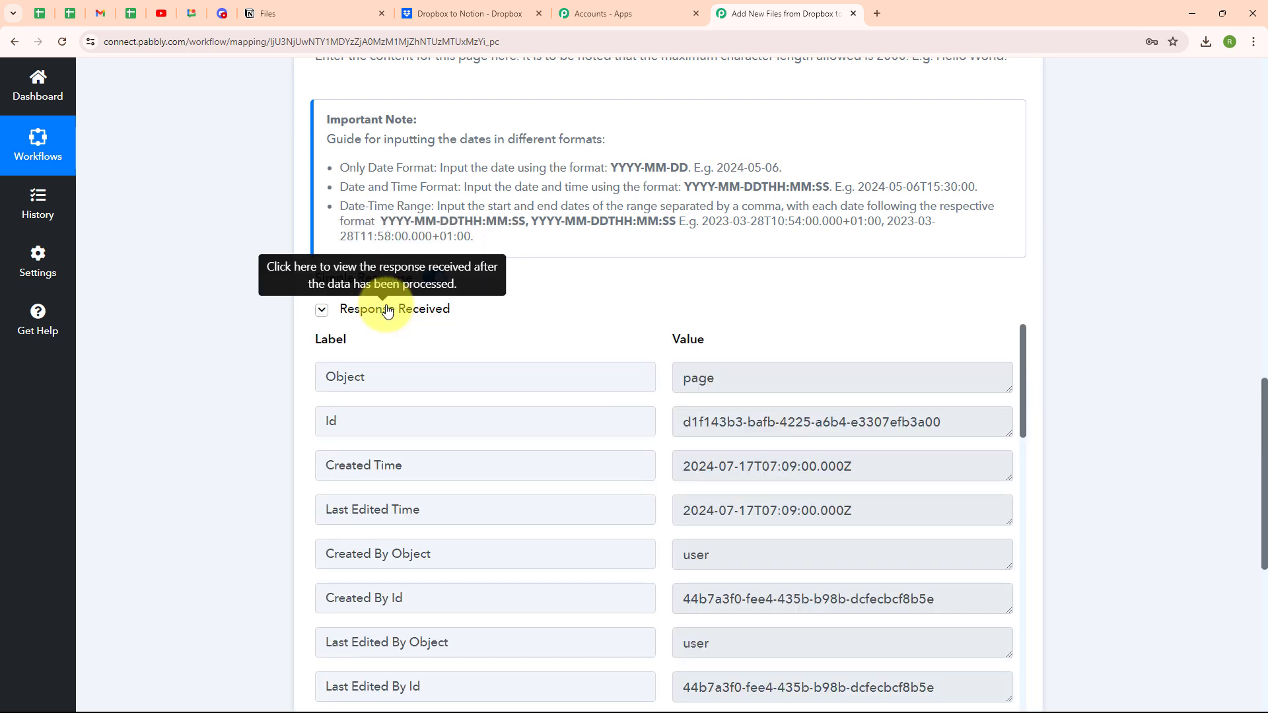
scroll(766, 461, down, 5)
scroll(773, 459, down, 3)
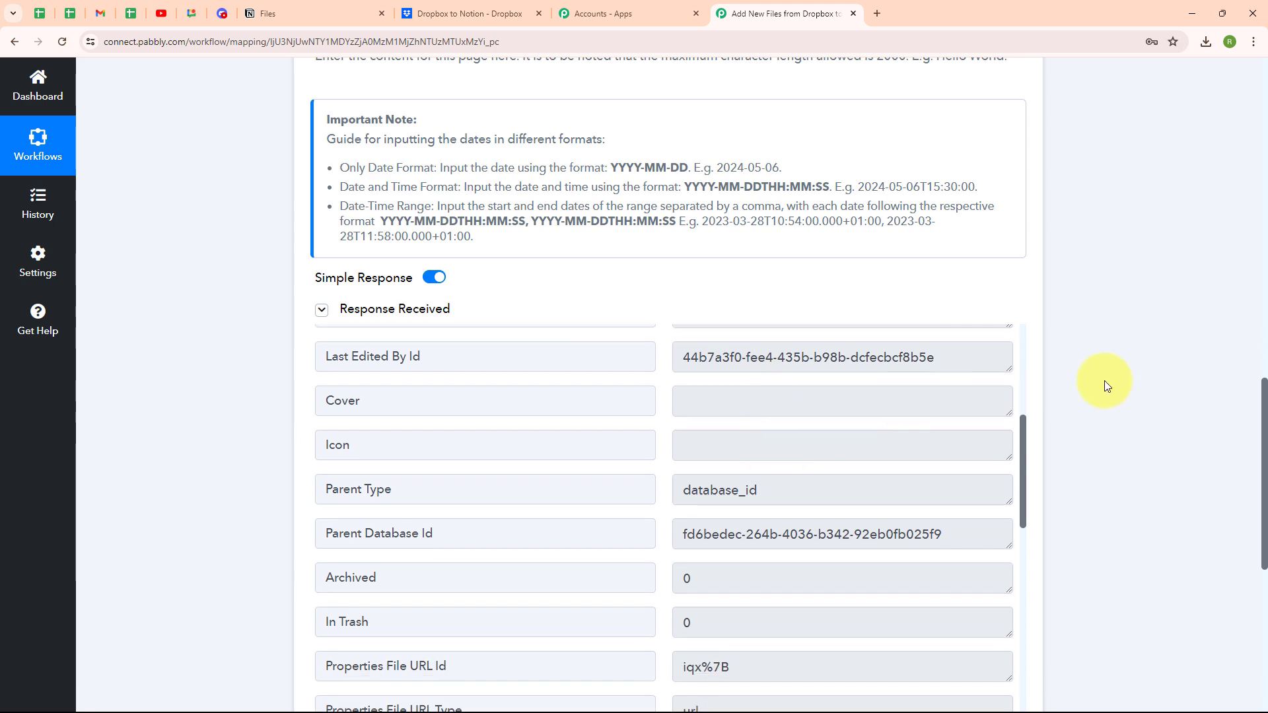
scroll(1104, 380, down, 5)
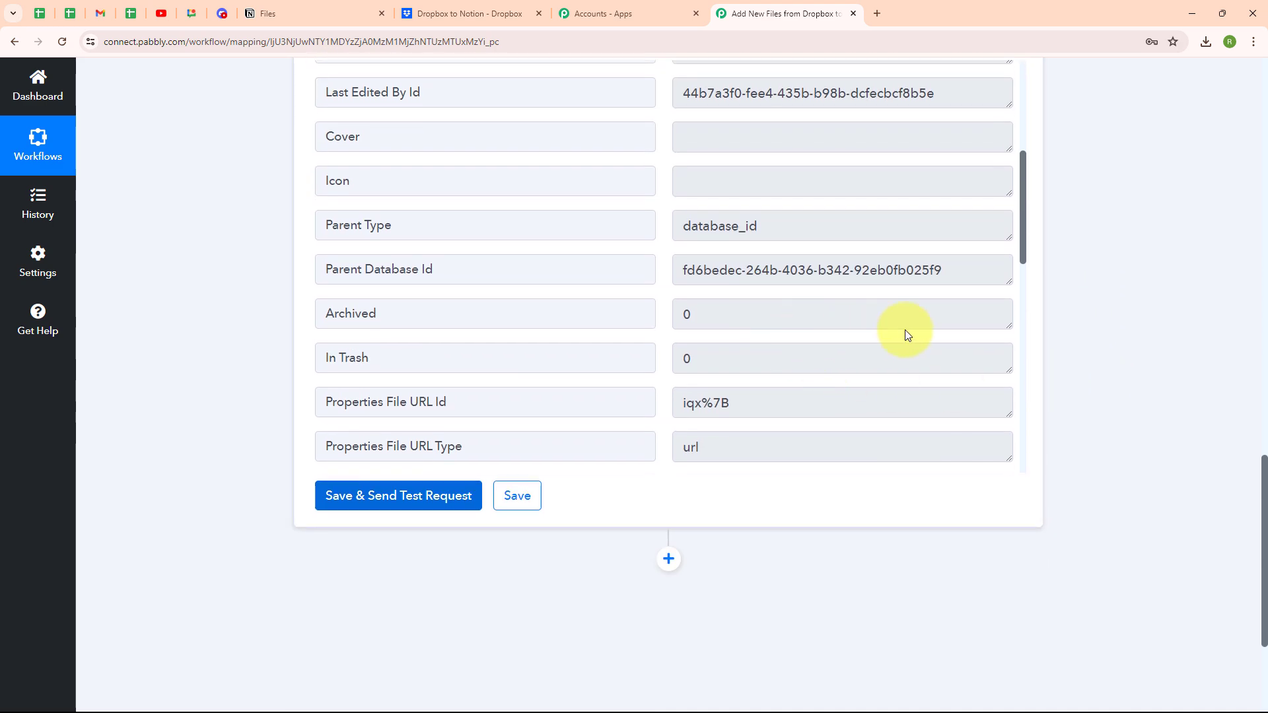
scroll(1087, 212, up, 10)
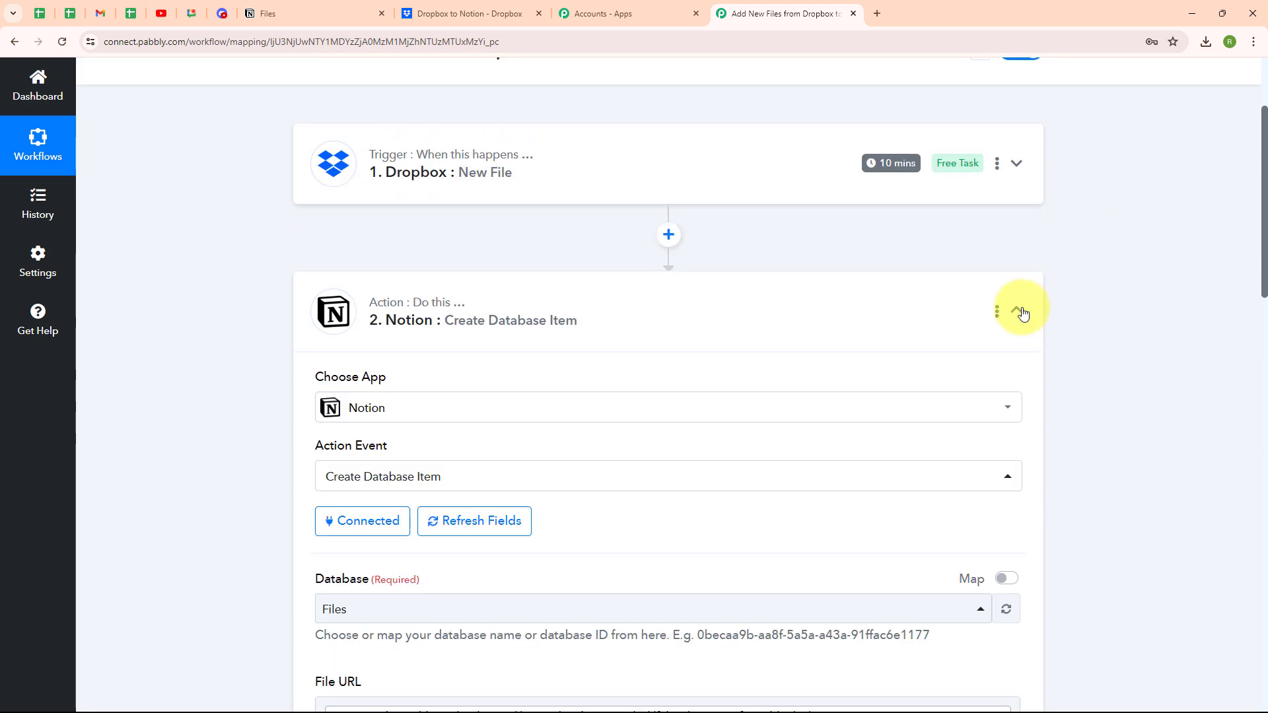
click(1019, 306)
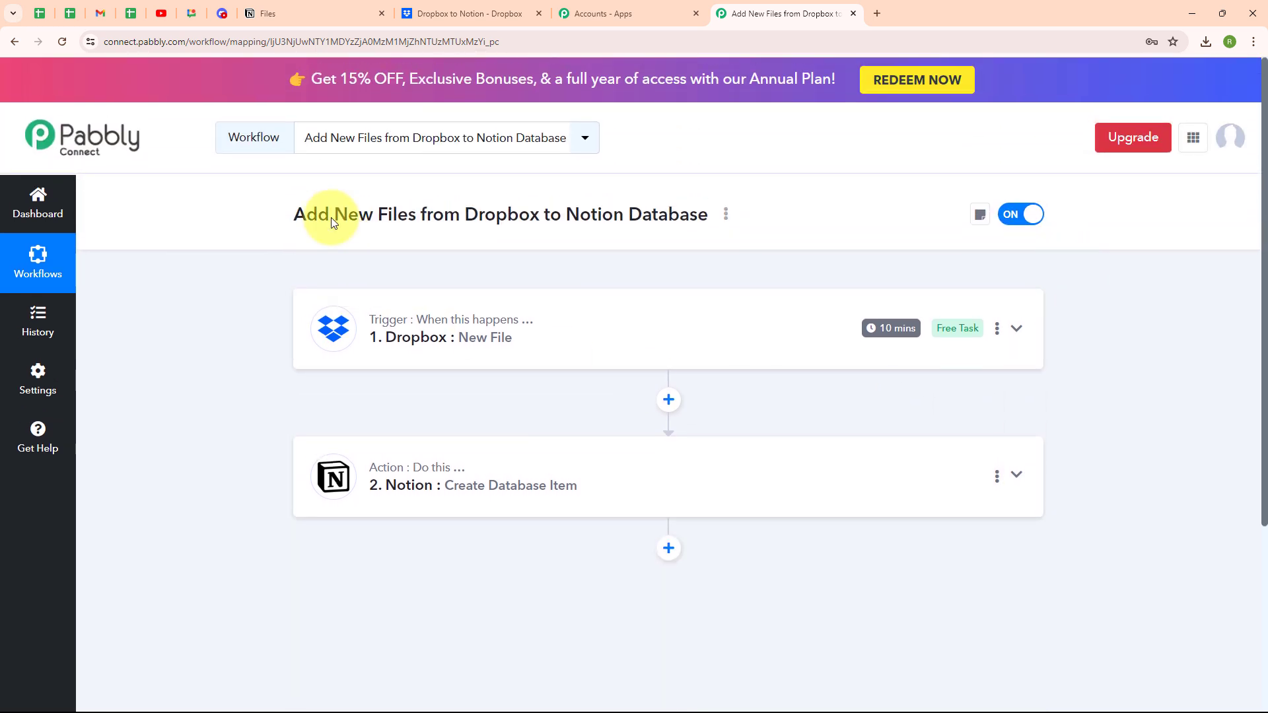
- Switch to the Files database in Notion and open the Farm Magazine item's File URL to check the PDF
click(277, 14)
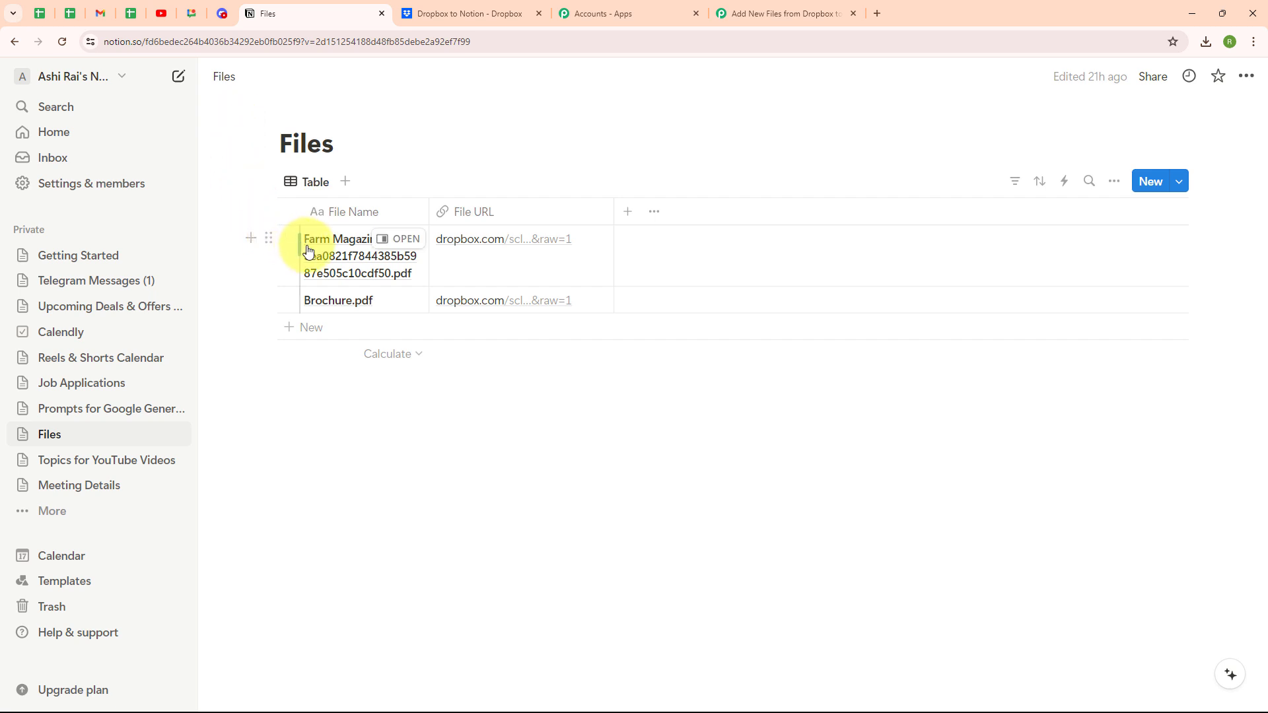
click(525, 248)
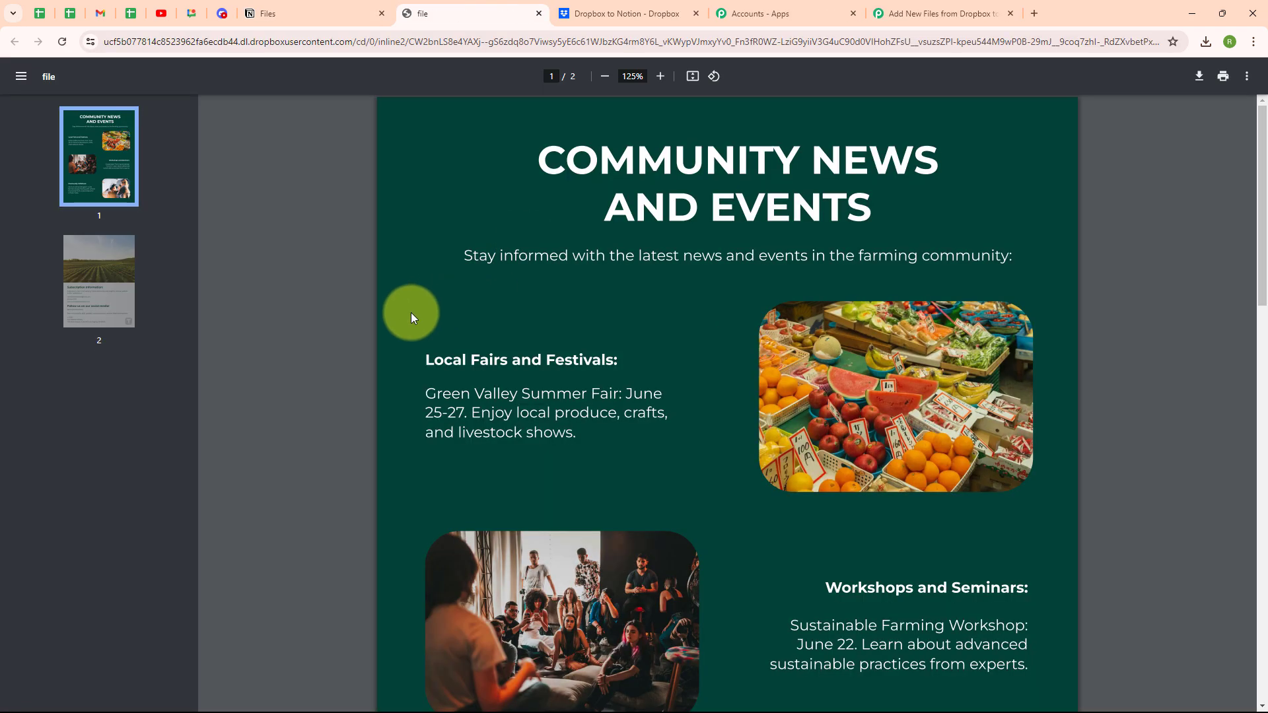
scroll(399, 314, down, 5)
scroll(398, 314, down, 5)
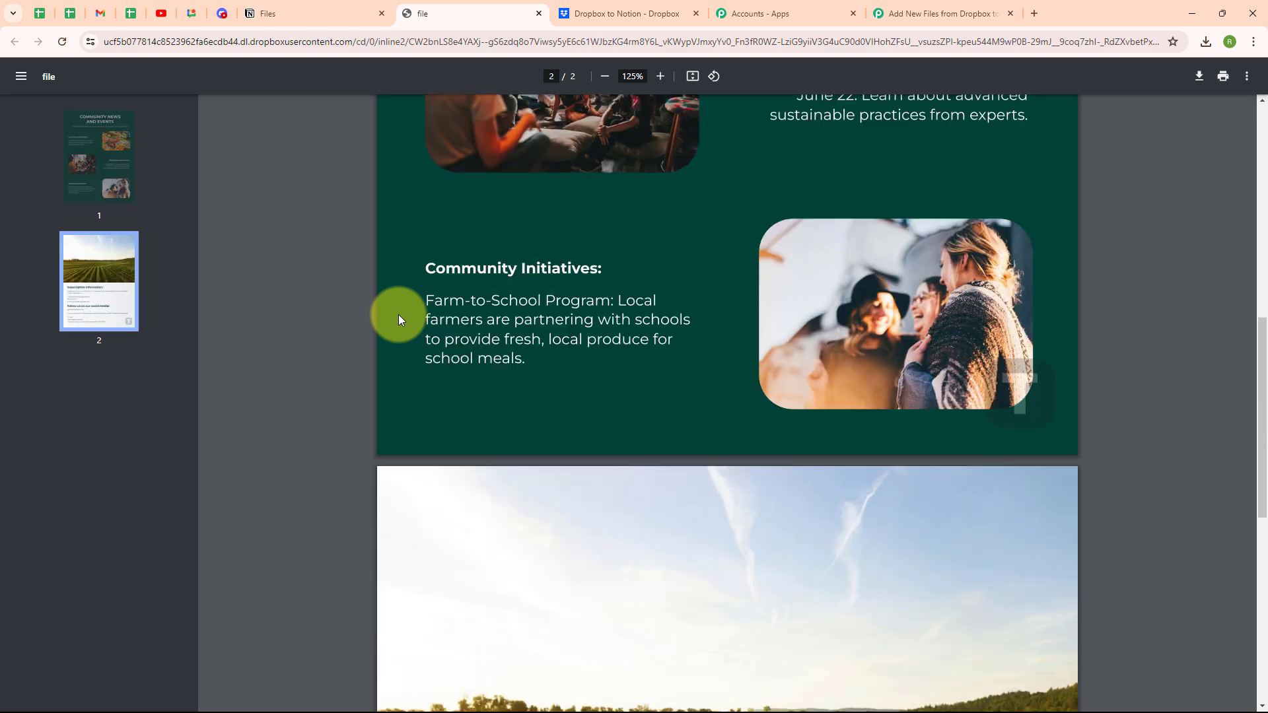
- Look through both pages of the opened Farm Magazine PDF, and return to the Pabbly Connect workflow
scroll(398, 315, down, 5)
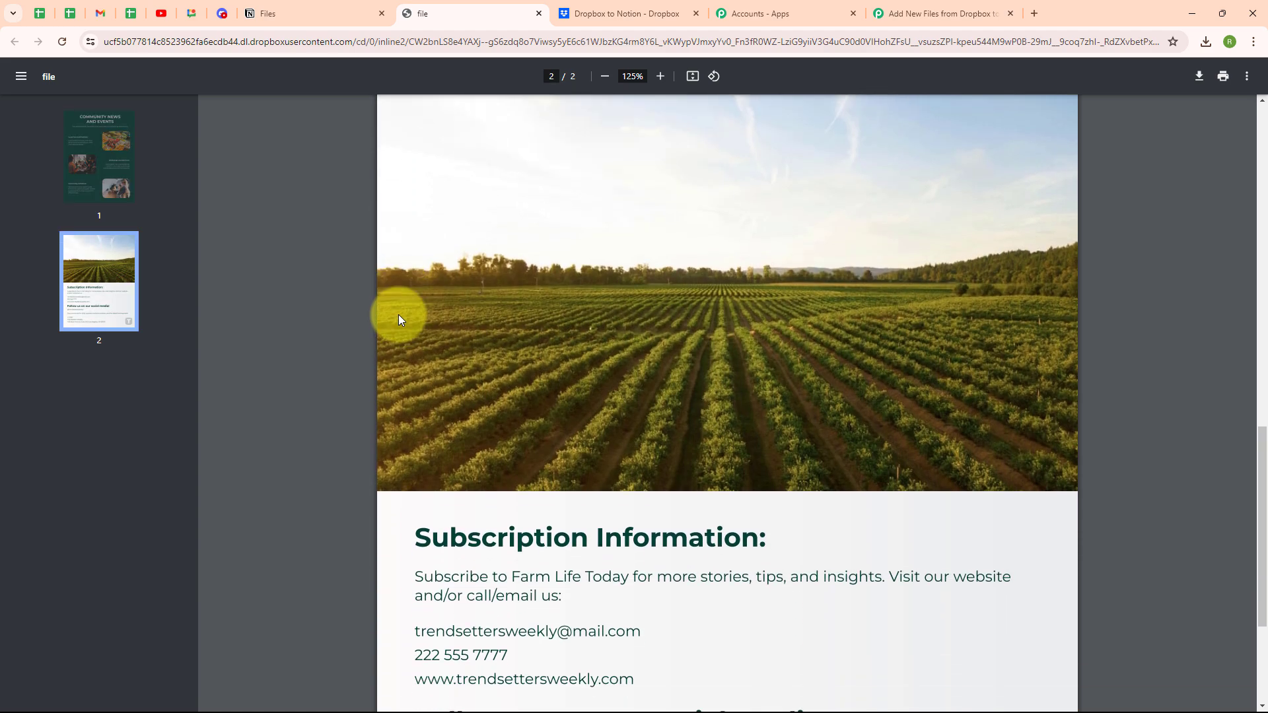
scroll(399, 314, up, 6)
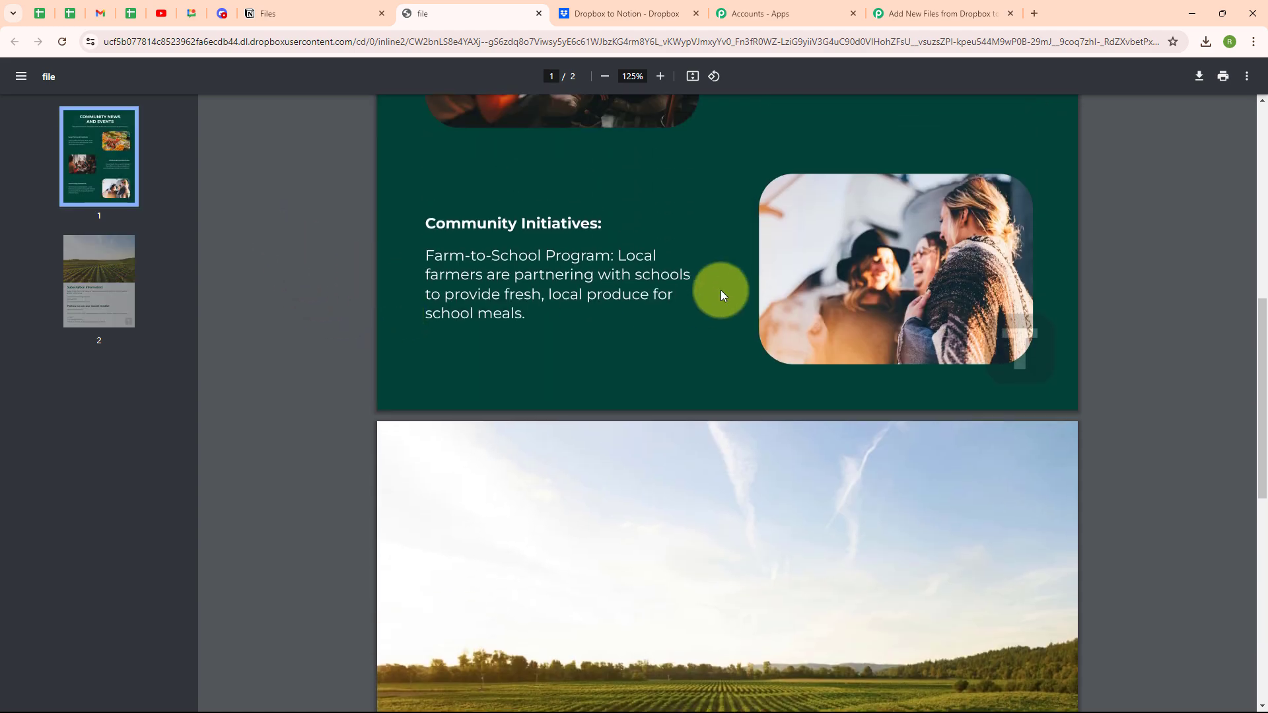
click(923, 5)
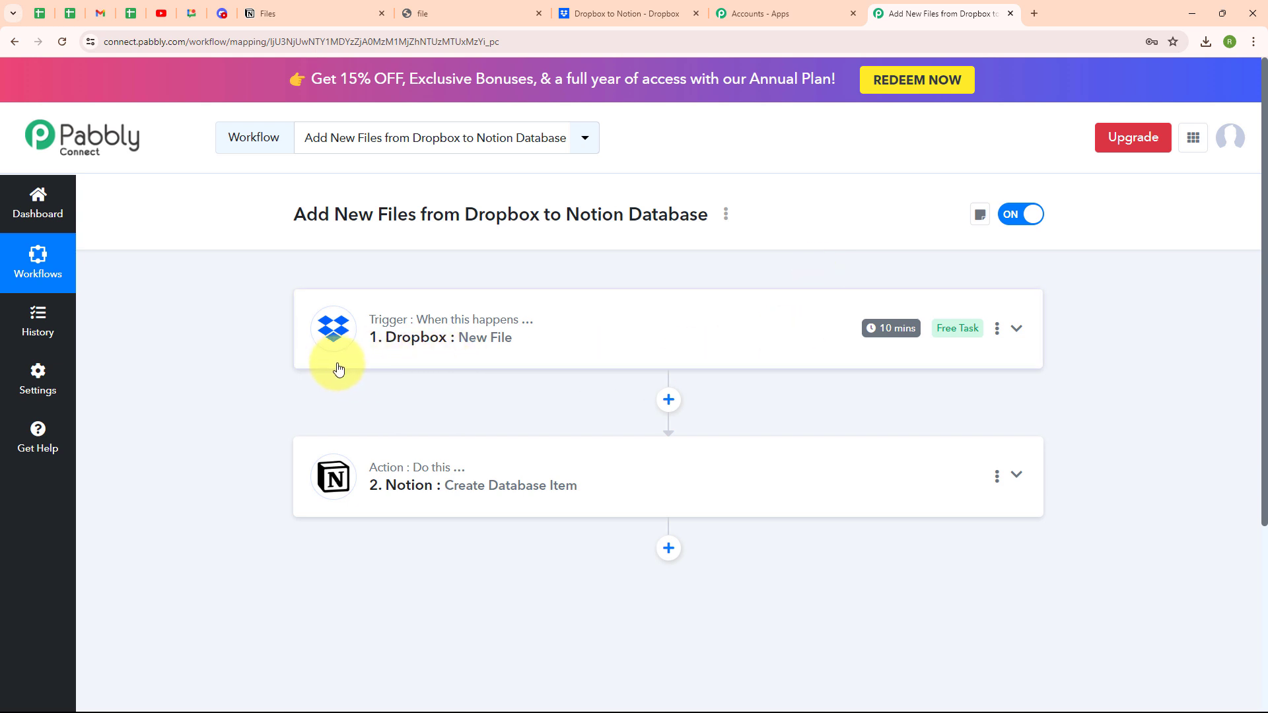
- Switch to Dropbox, upload the Company Logo PNG from Downloads into the "Dropbox to Notion" folder, and dismiss the upload summary
click(649, 7)
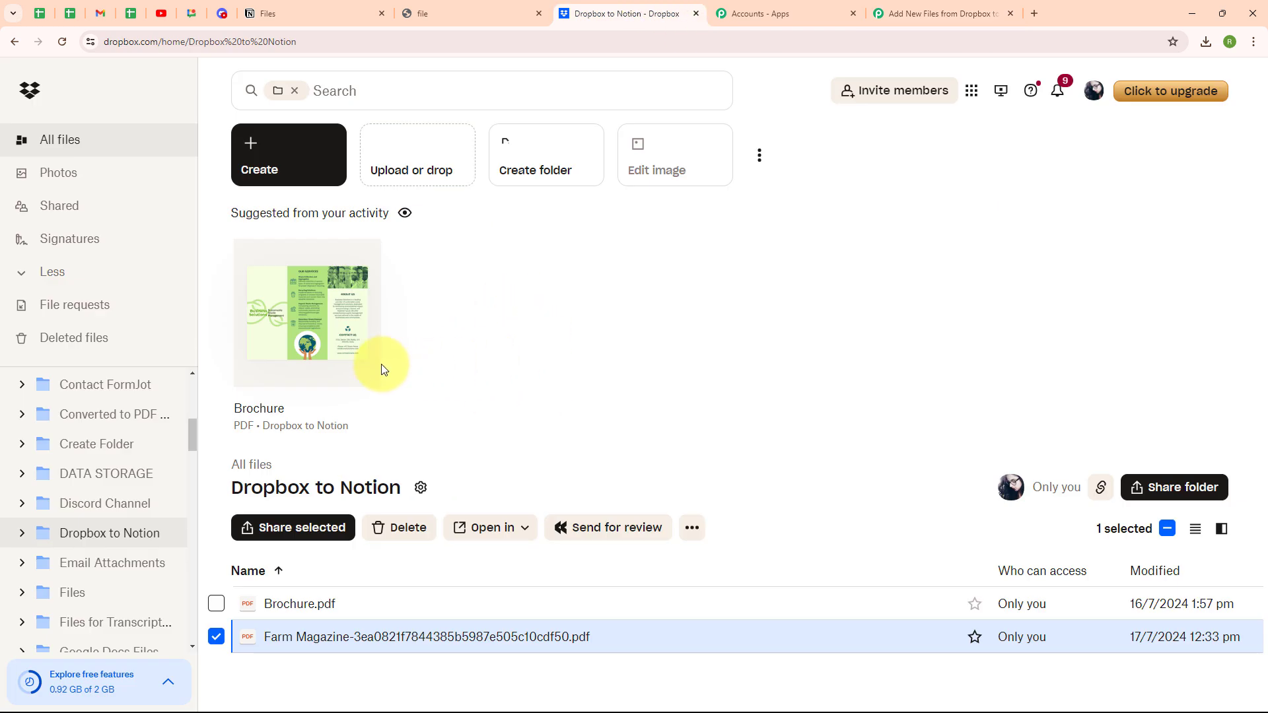
click(447, 162)
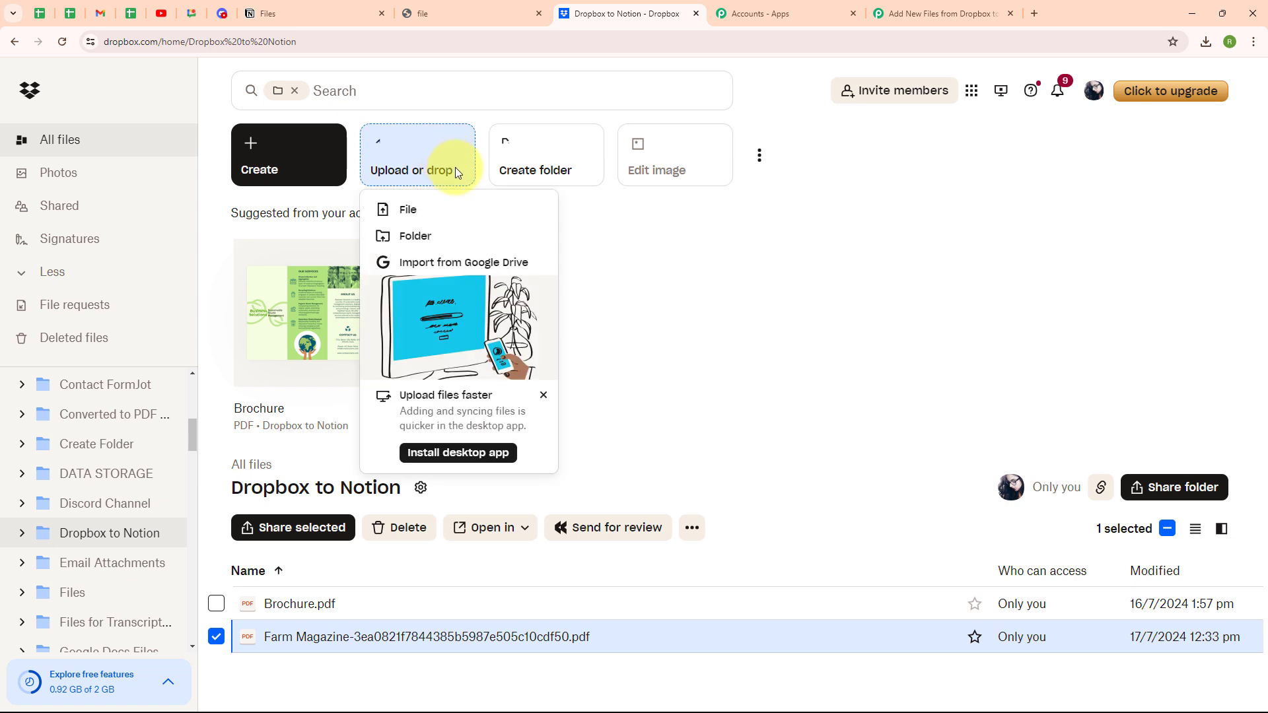
click(409, 211)
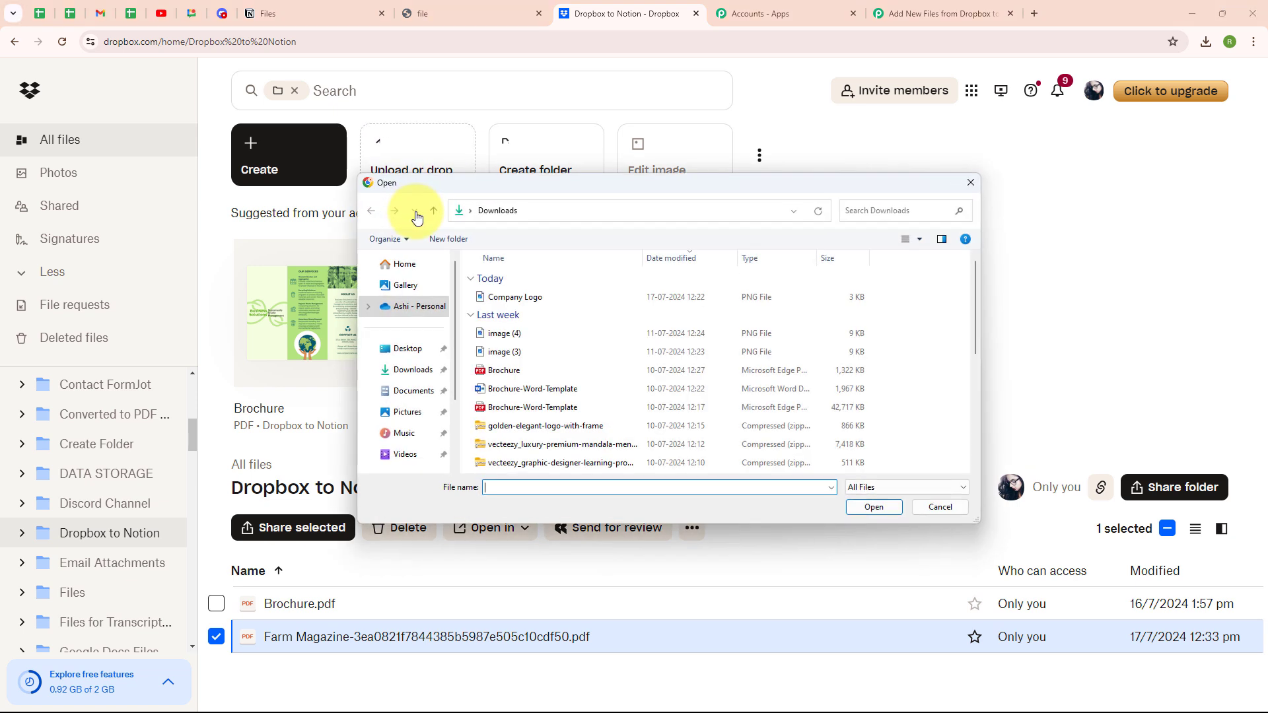
click(399, 379)
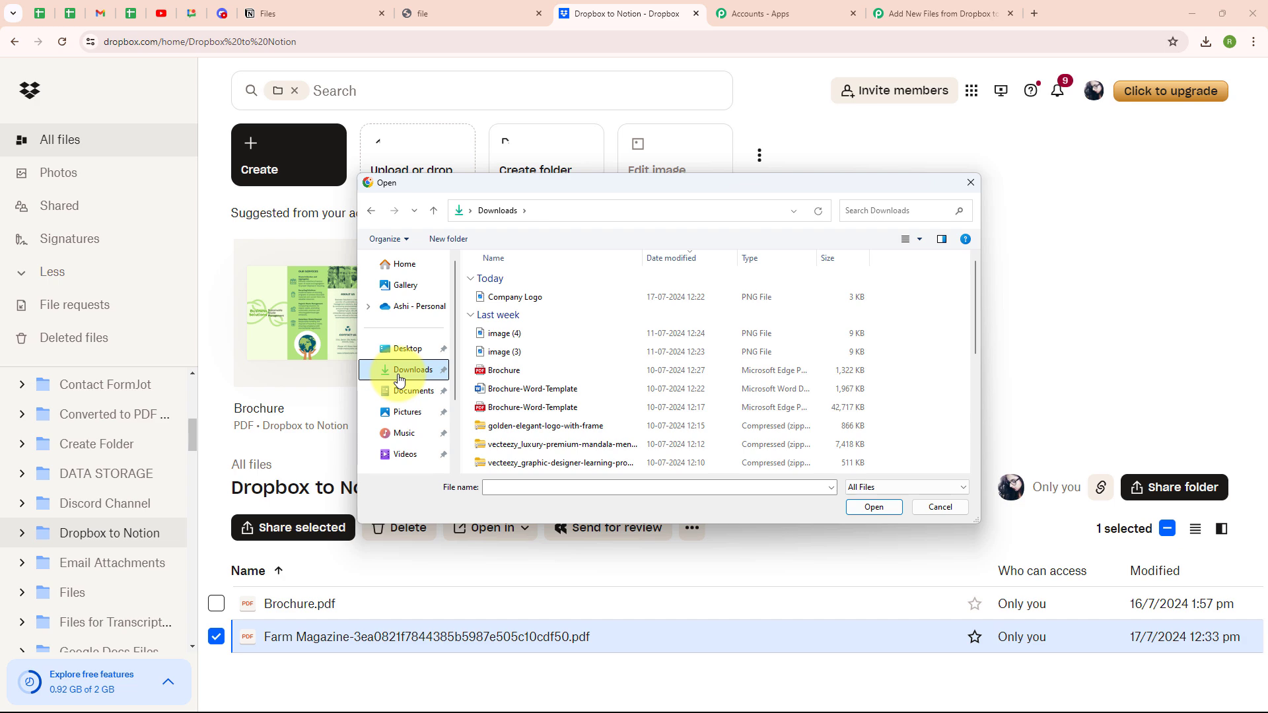
double_click(563, 298)
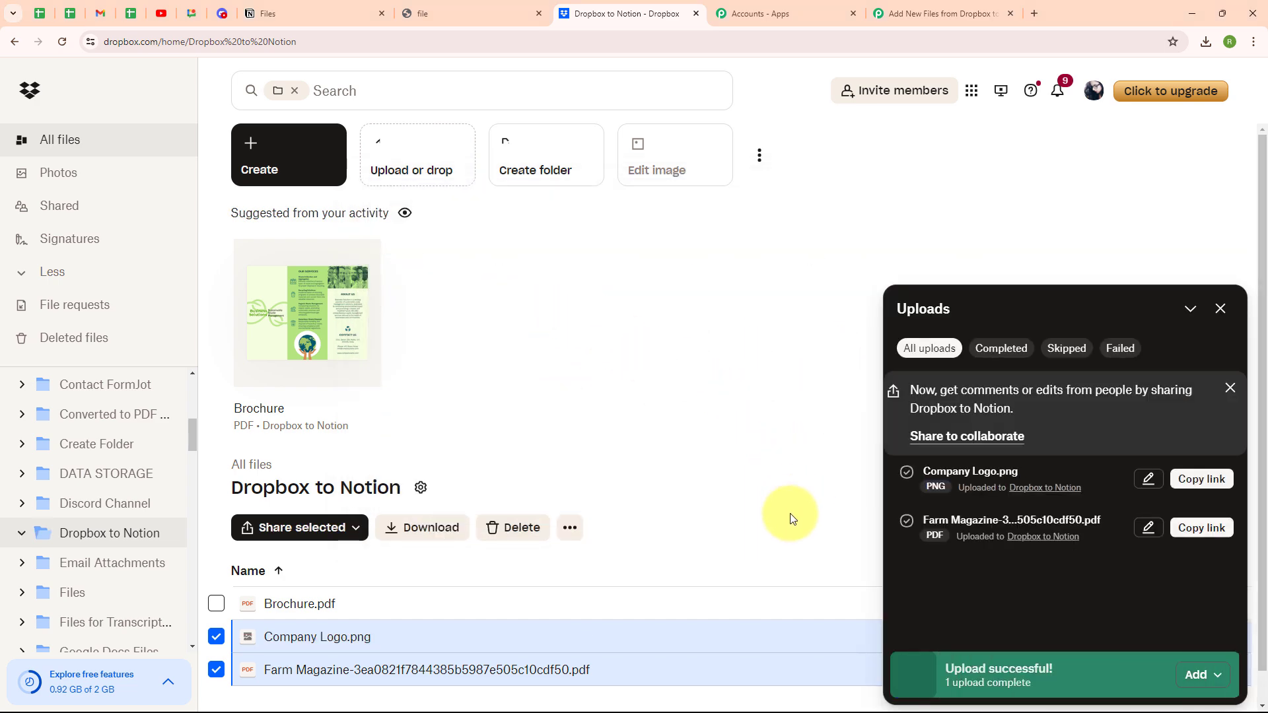
click(1218, 308)
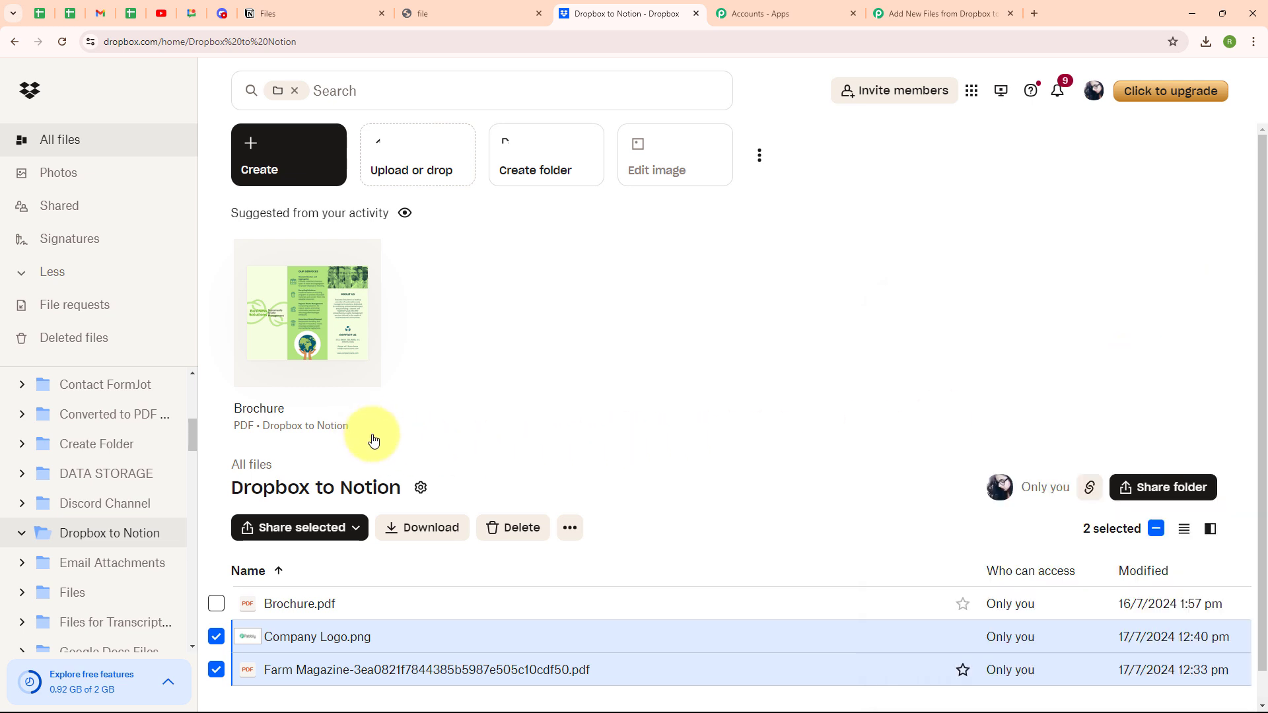
- Switch to Notion and reload the Files database to check for the uploaded logo, and return to the Pabbly Connect workflow
click(271, 3)
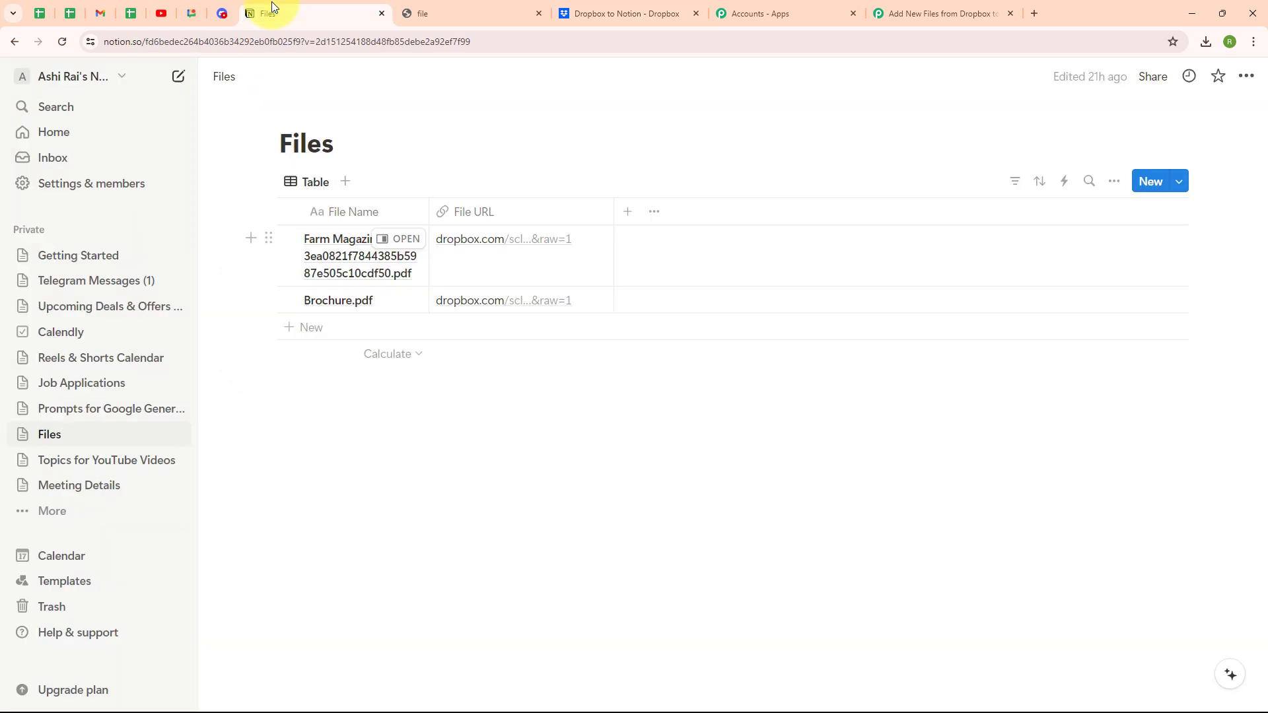
click(68, 41)
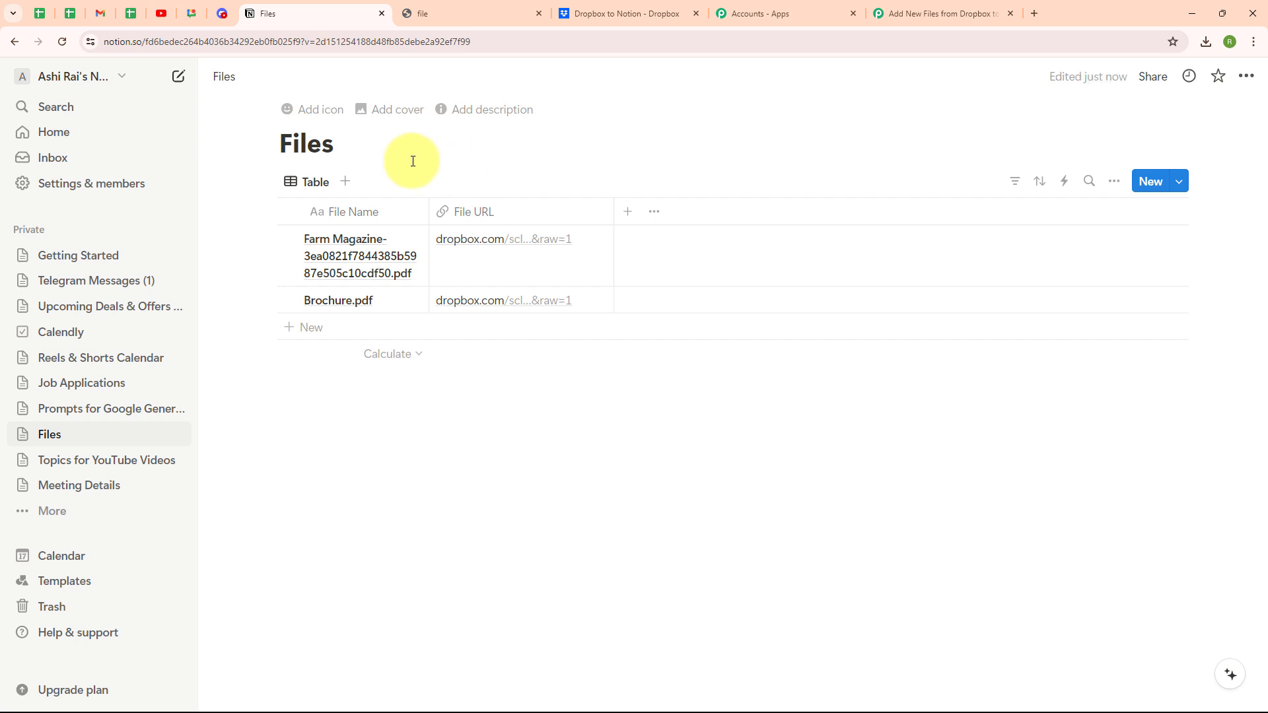
click(944, 13)
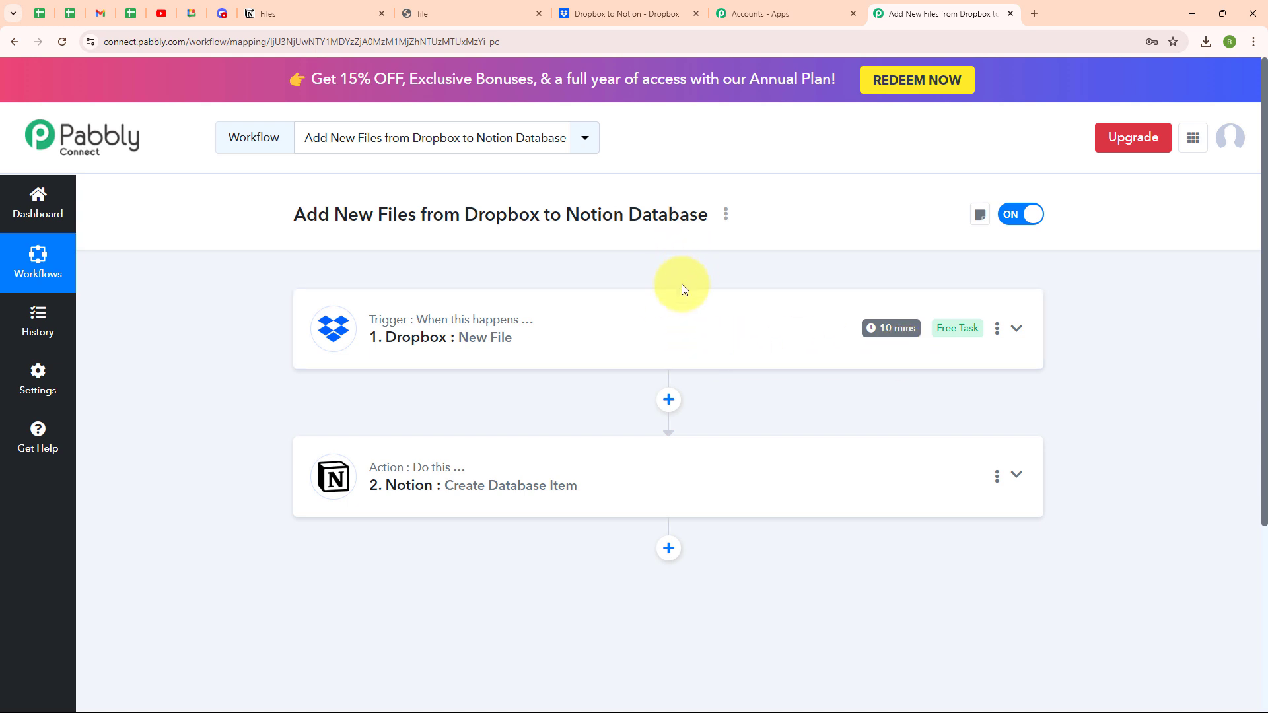
- Open the Company Logo item's File URL in Notion's Files database to check the image, and return to the Pabbly Connect workflow
click(320, 8)
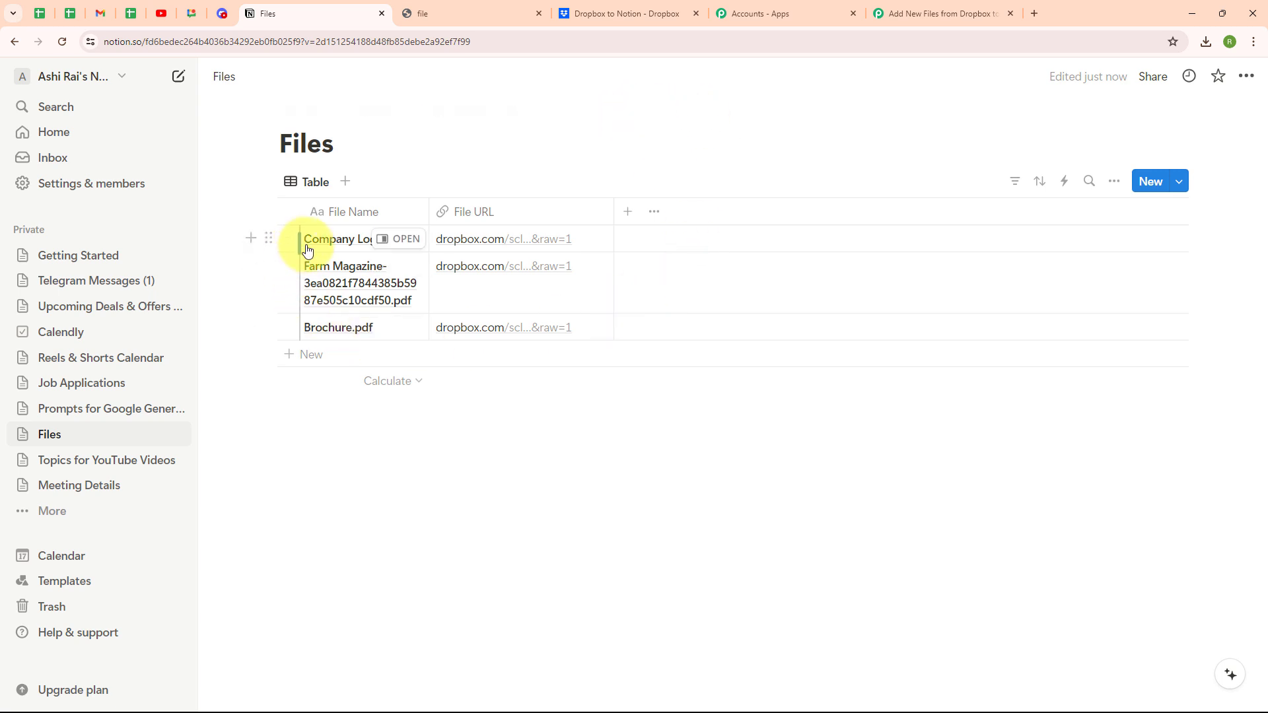
click(503, 241)
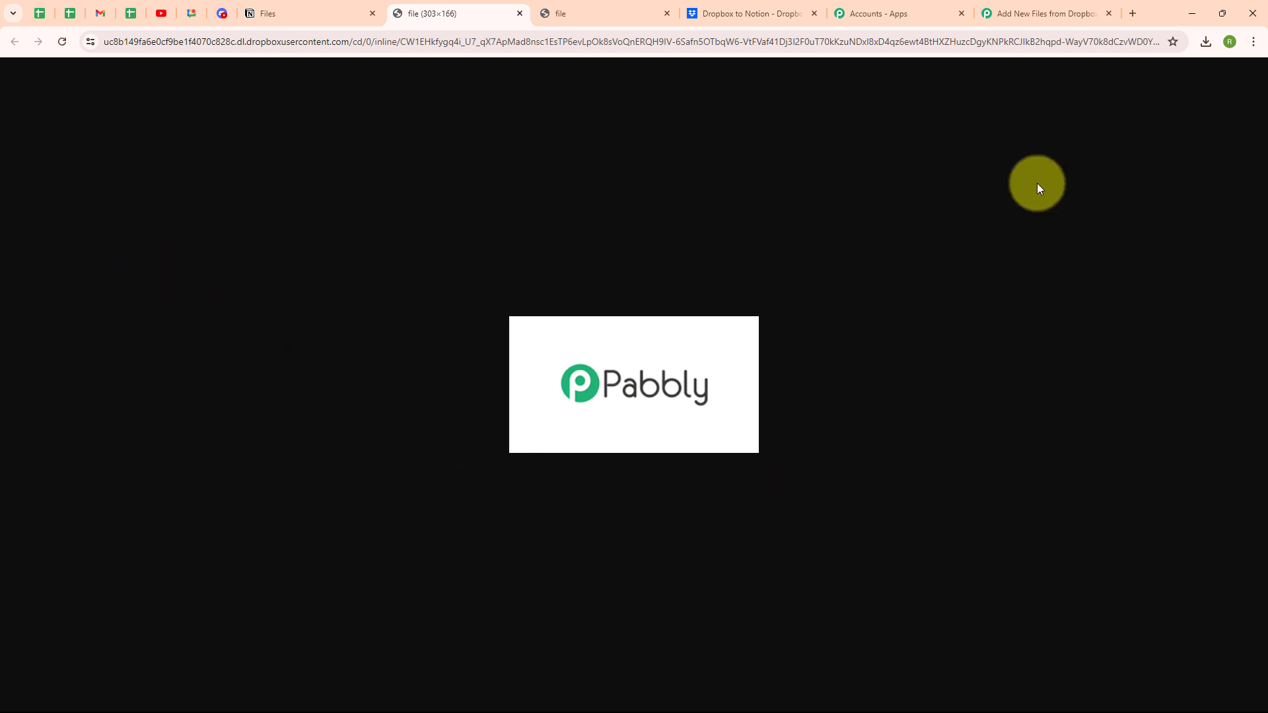
click(1028, 11)
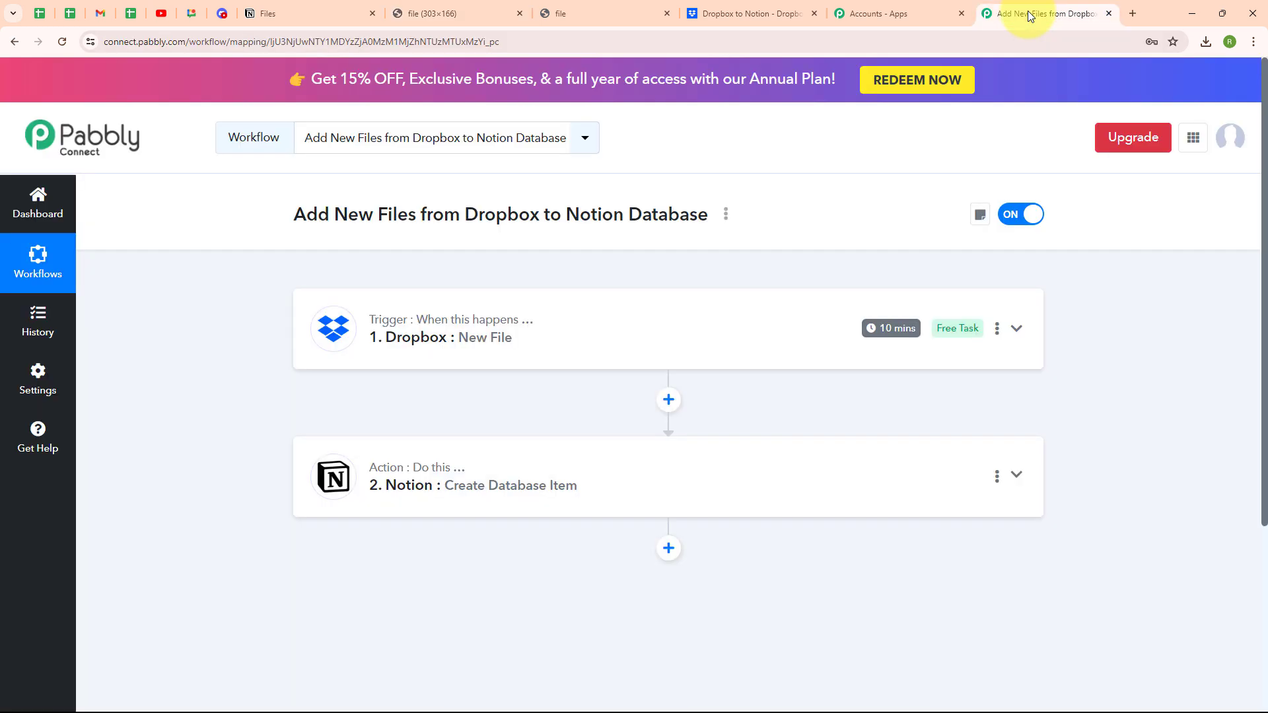